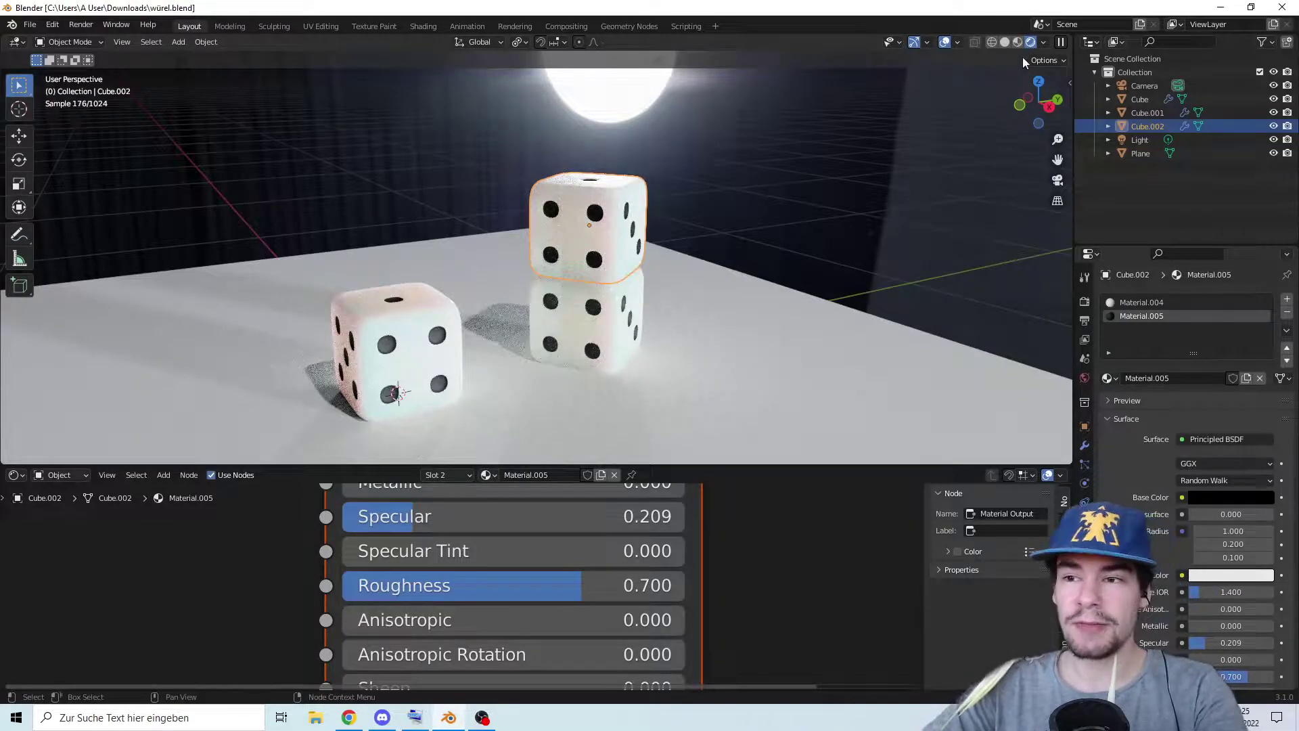
Switch the dice scene's viewport to material preview shading and start a new General file
{"action": "mouse_move", "coordinate": [760, 212]}
{"action": "middle_mouse_down"}
{"action": "mouse_move", "coordinate": [703, 216]}
{"action": "mouse_move", "coordinate": [873, 206]}
{"action": "mouse_move", "coordinate": [686, 202]}
{"action": "middle_mouse_up"}
{"action": "left_click", "coordinate": [1018, 42]}
{"action": "left_click", "coordinate": [30, 24]}
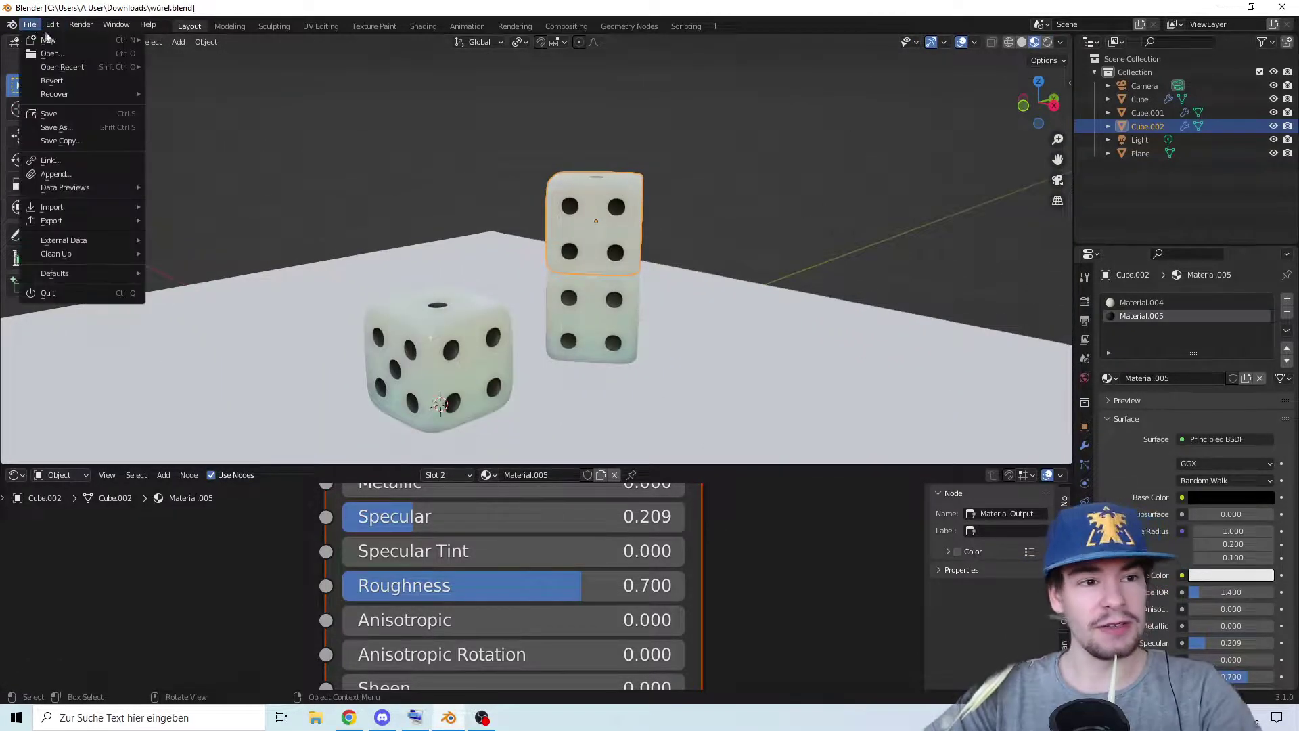
{"action": "mouse_move", "coordinate": [102, 40]}
{"action": "left_click", "coordinate": [201, 40]}
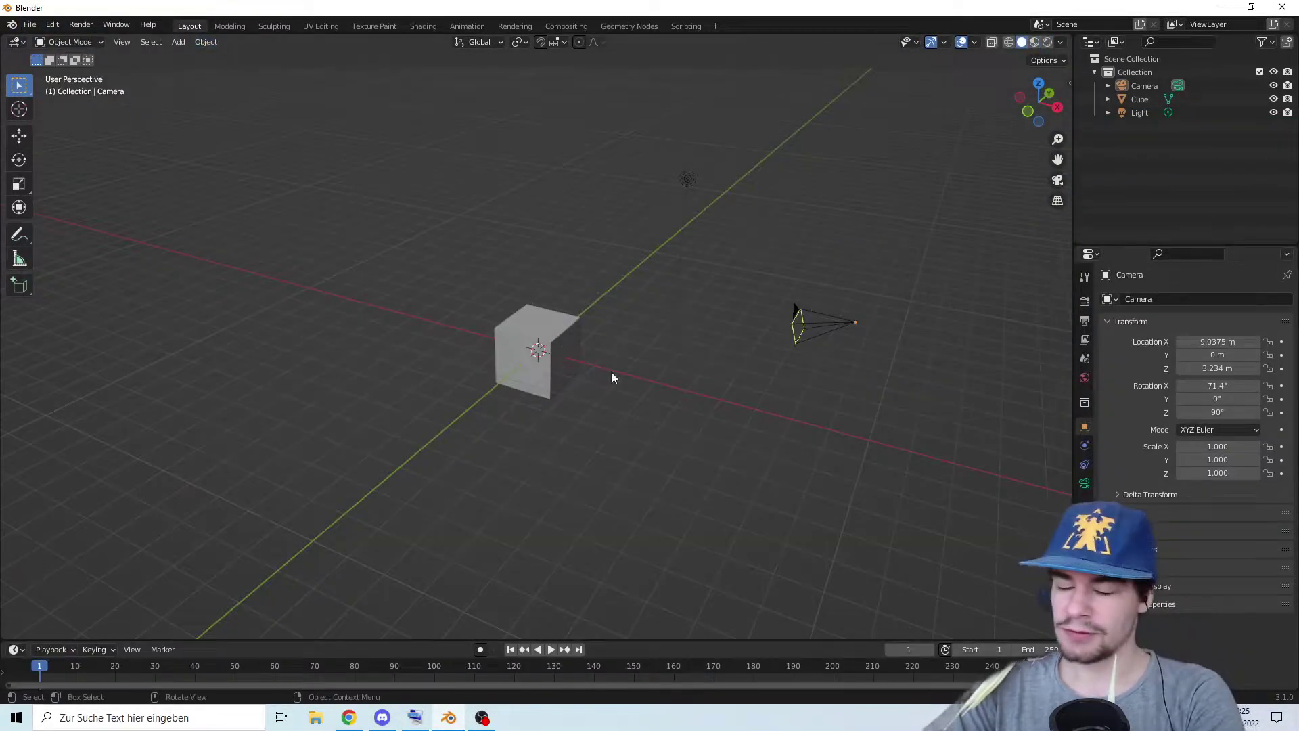
Delete the default cube and add a new cube mesh at the world origin
{"action": "key", "text": "Delete"}
{"action": "key", "text": "shift+a"}
{"action": "left_click", "coordinate": [585, 352]}
{"action": "scroll", "coordinate": [586, 323], "scroll_direction": "up", "scroll_amount": 4}
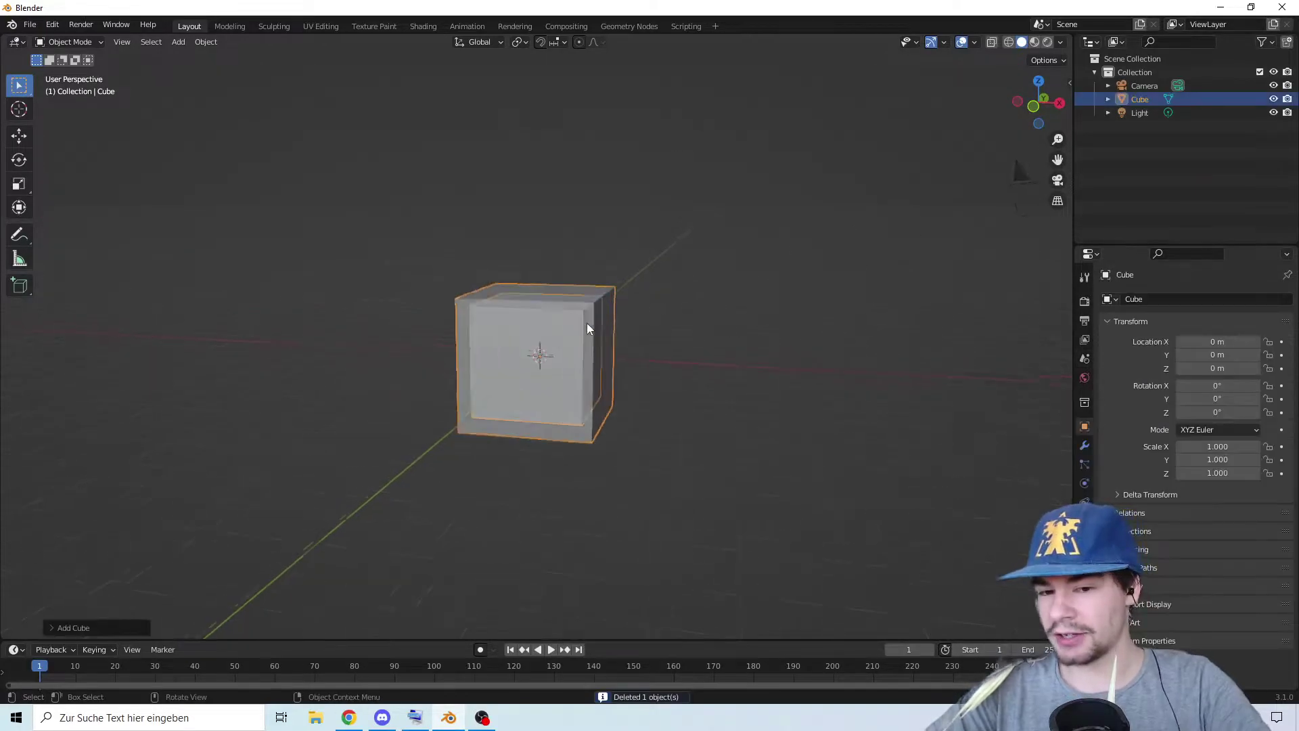
Subdivide all faces of the new cube once in Edit Mode
{"action": "key", "text": "Tab"}
{"action": "right_click", "coordinate": [550, 302]}
{"action": "left_click", "coordinate": [525, 327]}
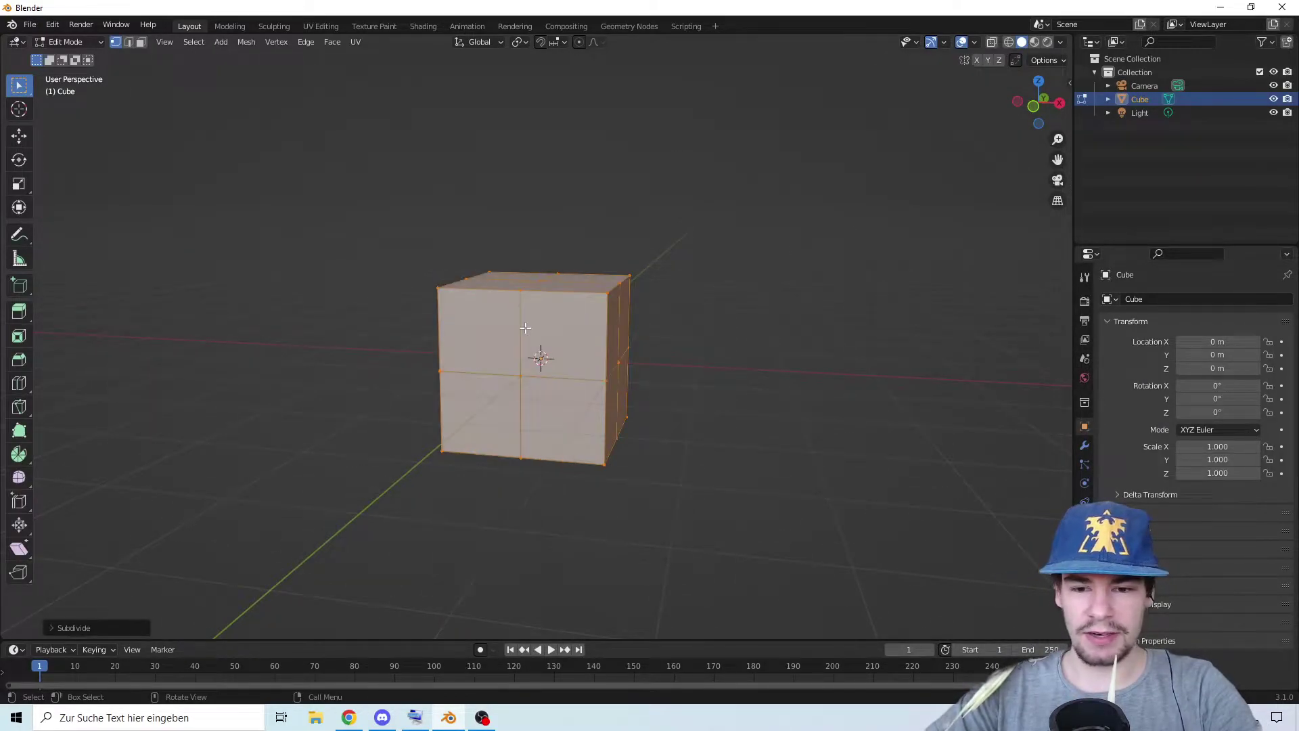
Delete all of the cube's faces except the three that meet at one upper corner
{"action": "middle_click_drag", "start_coordinate": [535, 381], "coordinate": [516, 388]}
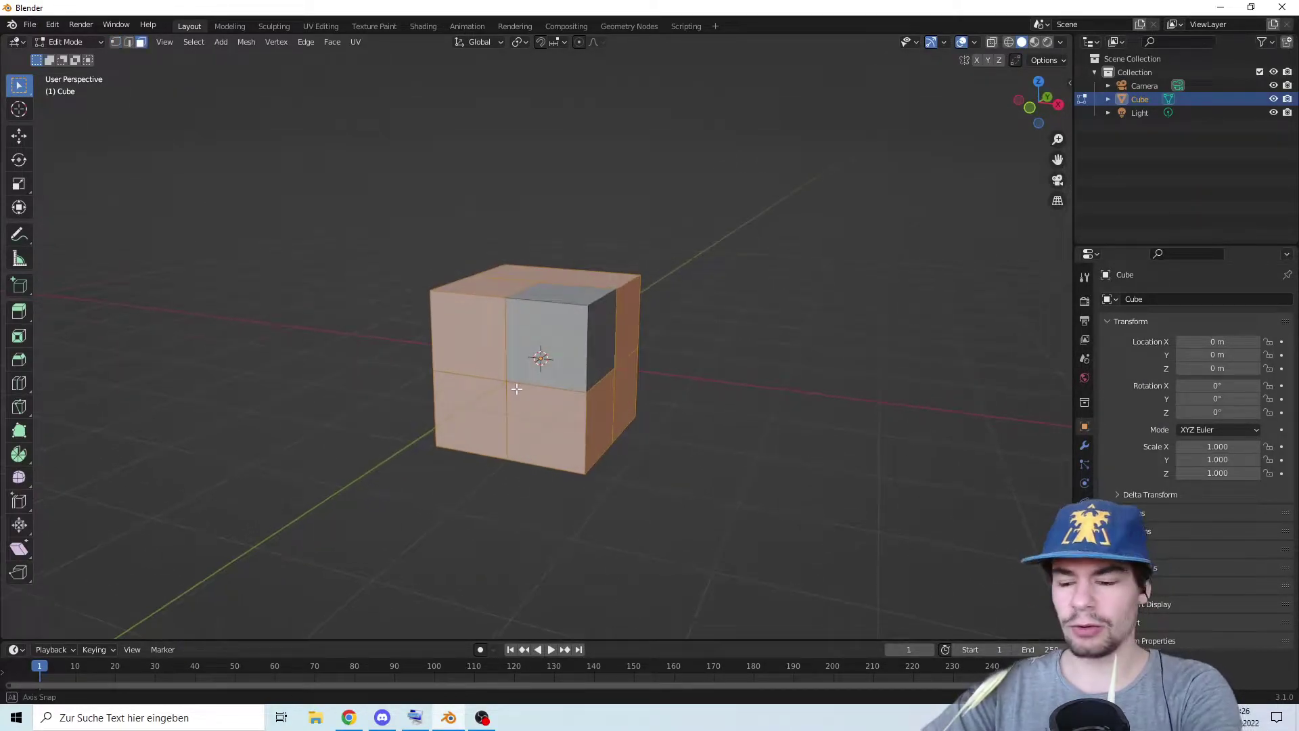
{"action": "key", "text": "x"}
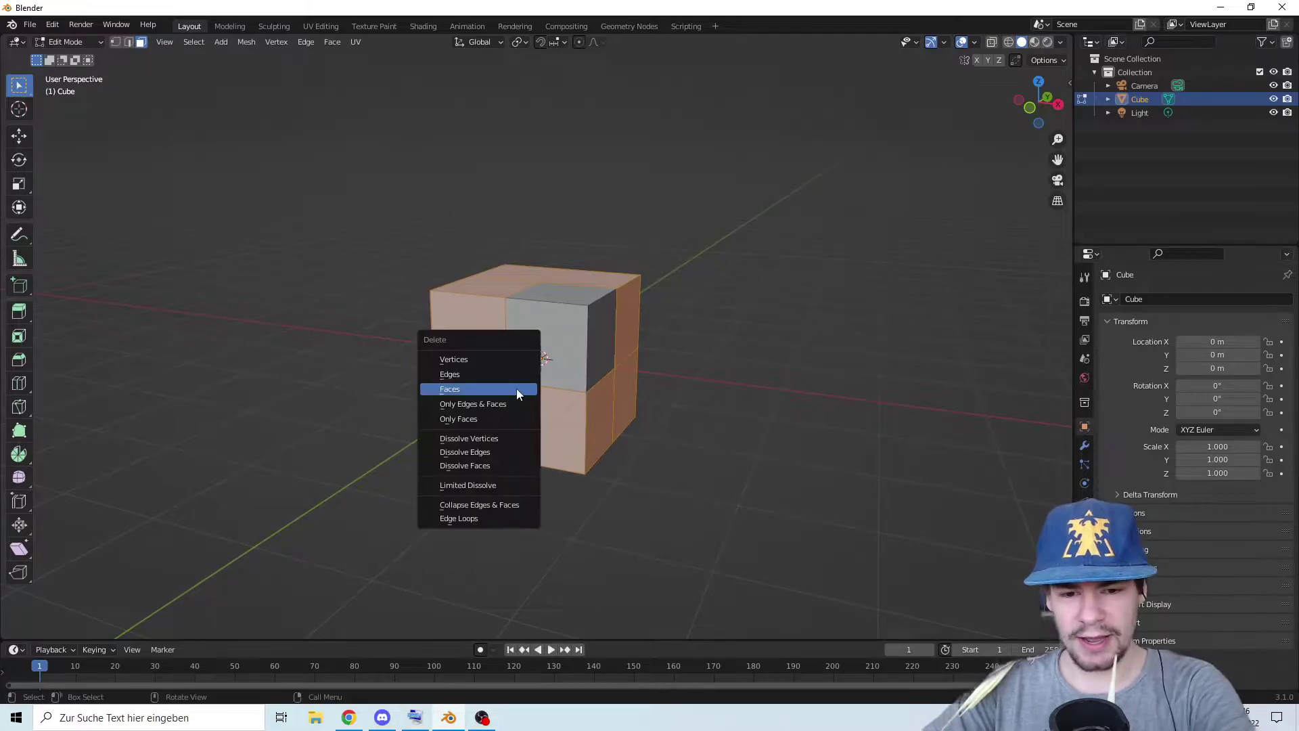
{"action": "left_click", "coordinate": [517, 388]}
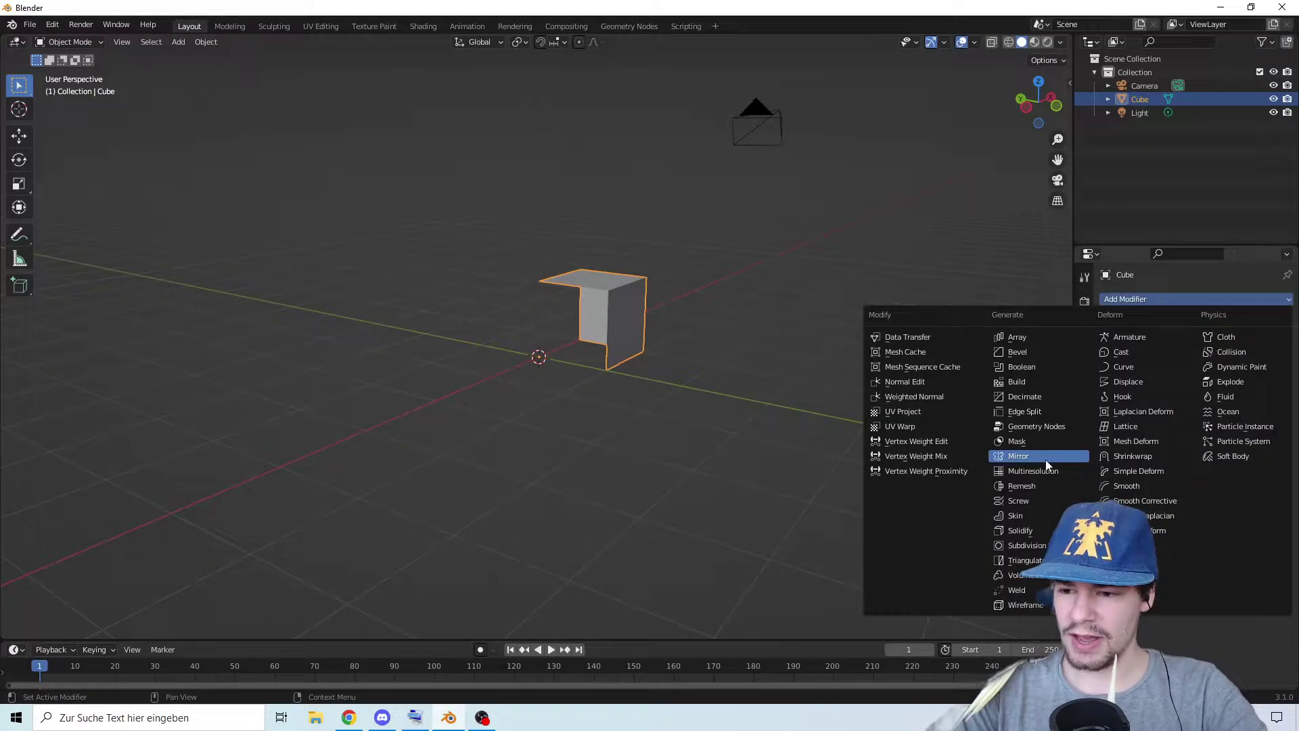
Add a Mirror modifier to the cube corner and mirror it on the X, Y and Z axes
{"action": "left_click", "coordinate": [1045, 460]}
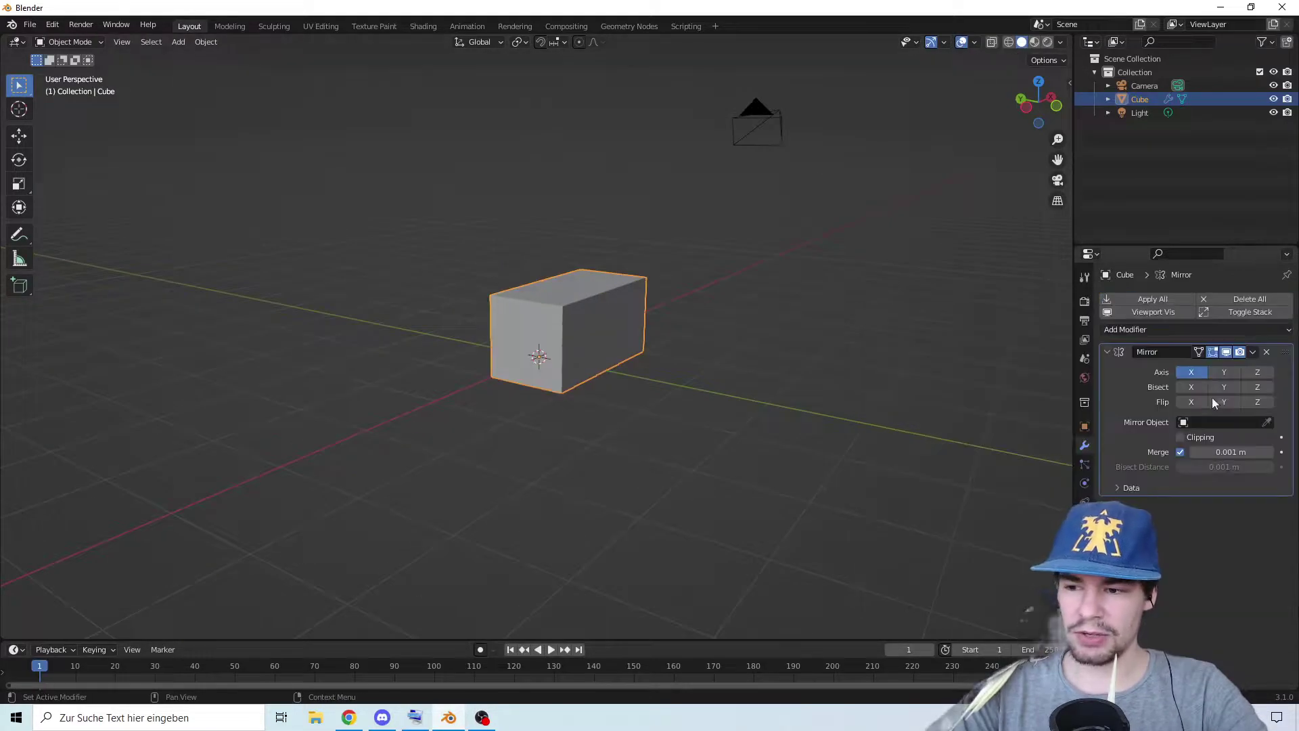
{"action": "left_click", "coordinate": [1223, 372]}
{"action": "left_click", "coordinate": [1257, 372]}
Add two Bevel modifiers to the cube below the Mirror modifier
{"action": "left_click", "coordinate": [1136, 329]}
{"action": "left_click", "coordinate": [1048, 379]}
{"action": "left_click", "coordinate": [1136, 330]}
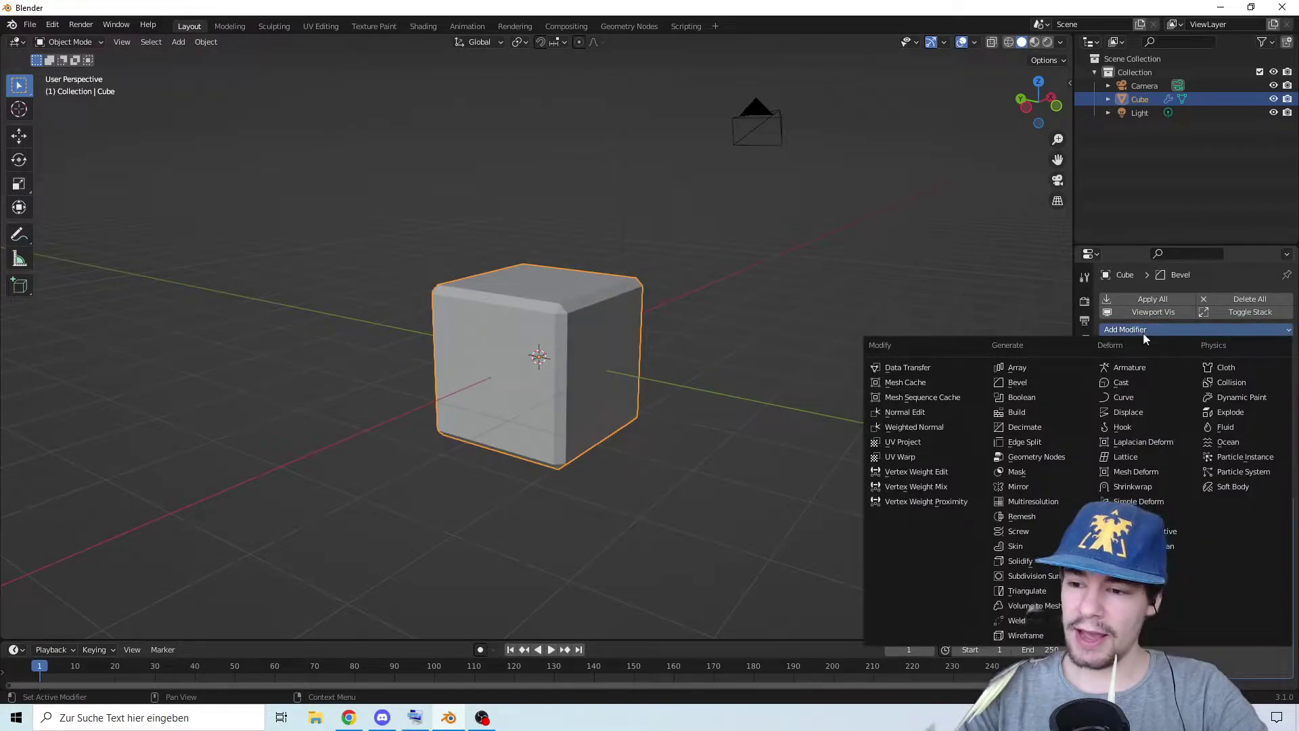
{"action": "left_click", "coordinate": [1063, 383]}
Set the first Bevel modifier to affect vertices, with width type Width and limit method Weight
{"action": "scroll", "coordinate": [1185, 447], "scroll_direction": "down", "scroll_amount": 3}
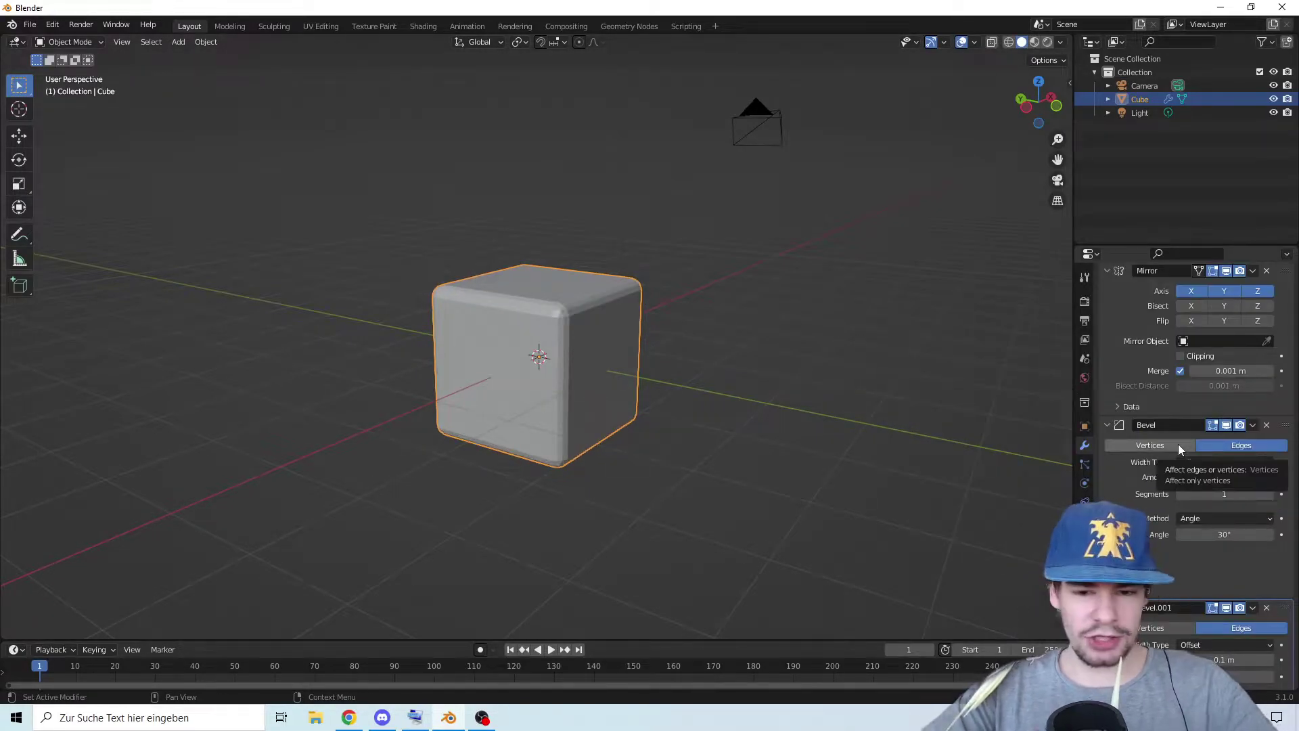
{"action": "left_click", "coordinate": [1190, 447]}
{"action": "left_click", "coordinate": [1225, 462]}
{"action": "left_click", "coordinate": [1217, 509]}
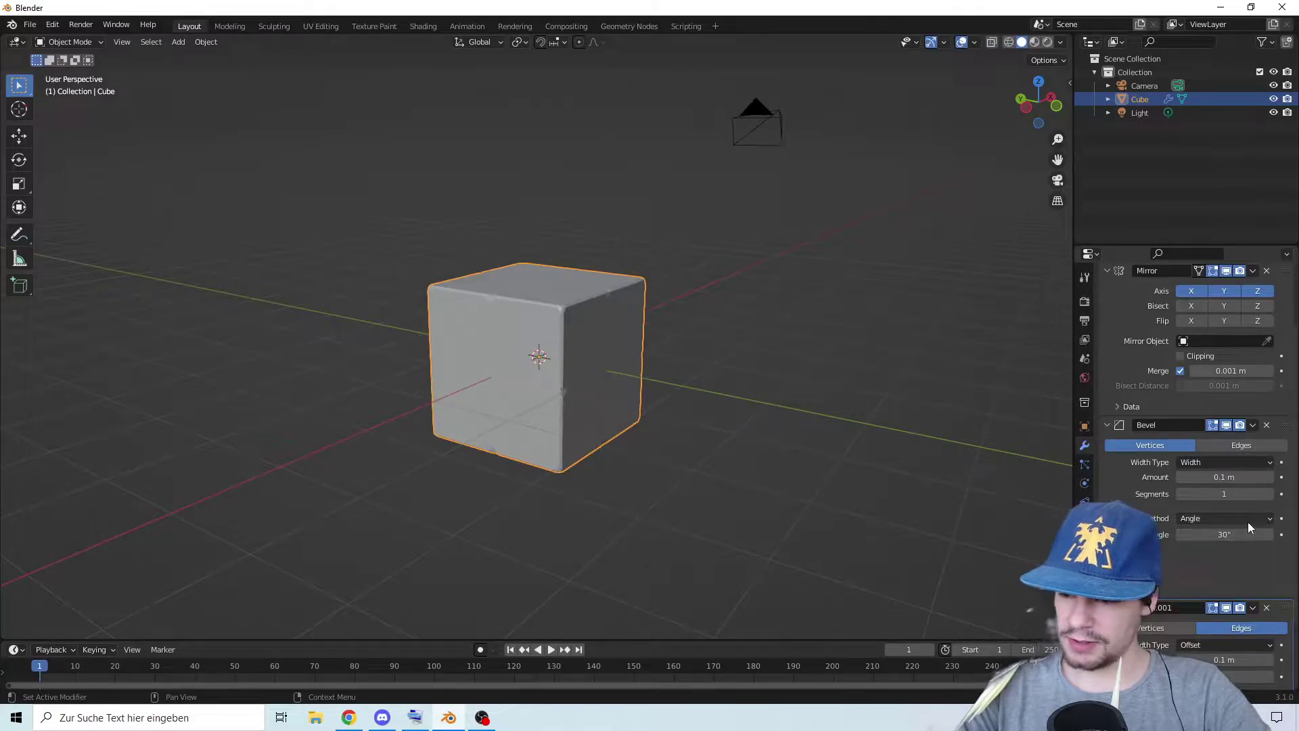
{"action": "left_click", "coordinate": [1247, 521]}
{"action": "left_click", "coordinate": [1235, 564]}
Select the cube's outer corner vertex in vertex mode and set its bevel weight to 1
{"action": "scroll", "coordinate": [610, 335], "scroll_direction": "up", "scroll_amount": 2}
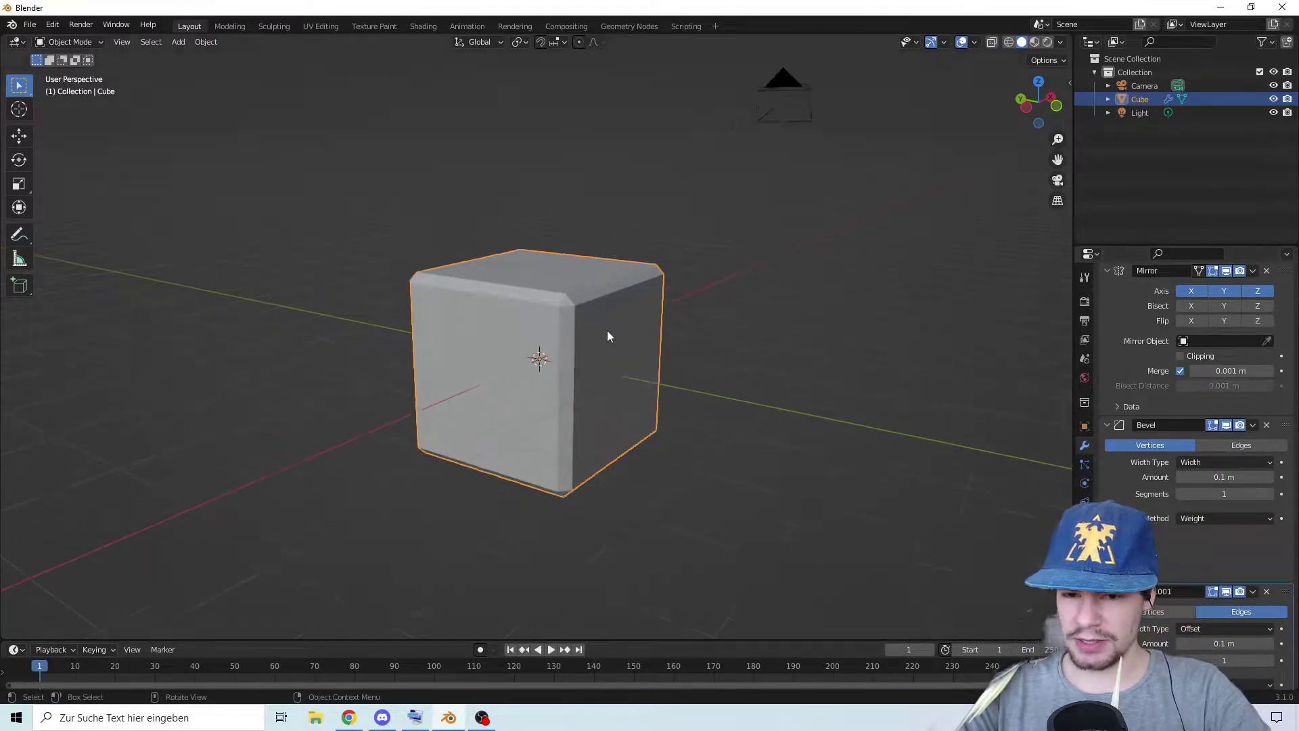
{"action": "key", "text": "Tab"}
{"action": "middle_click_drag", "start_coordinate": [642, 269], "coordinate": [552, 291]}
{"action": "left_click", "coordinate": [116, 42]}
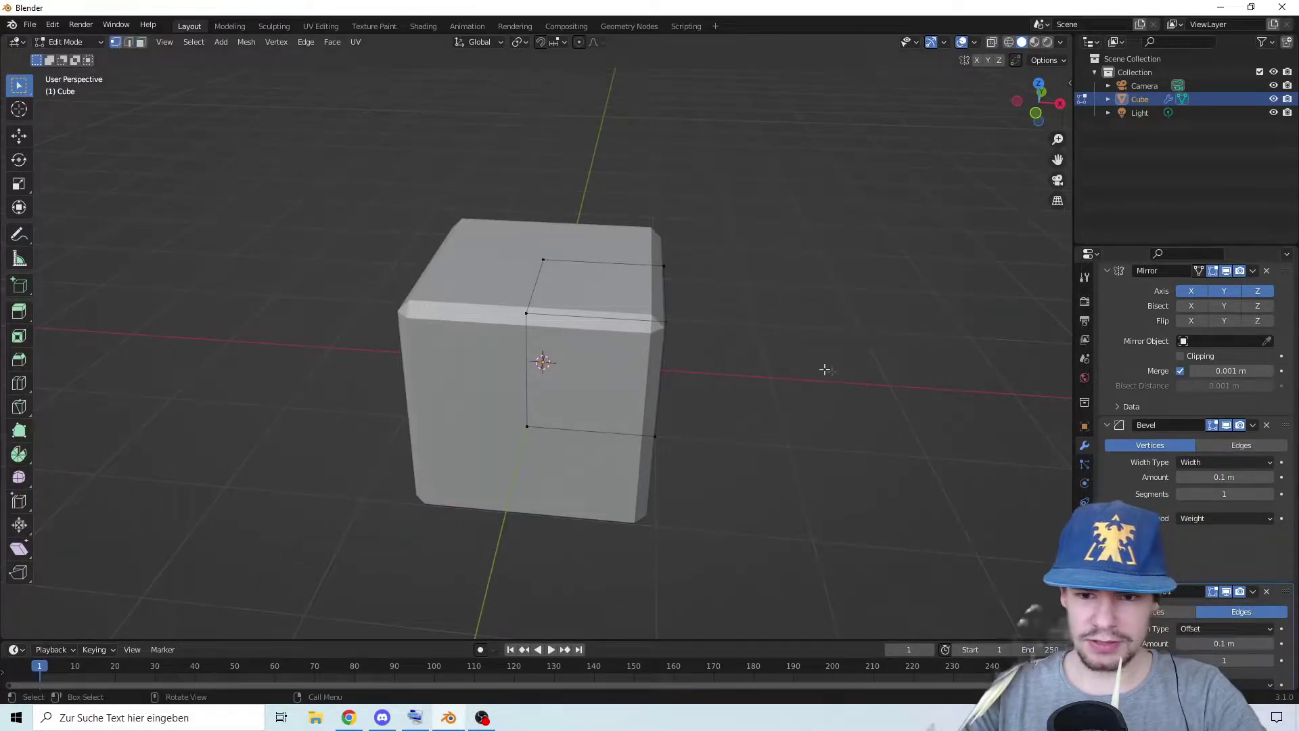
{"action": "key", "text": "n"}
{"action": "left_click", "coordinate": [1028, 182]}
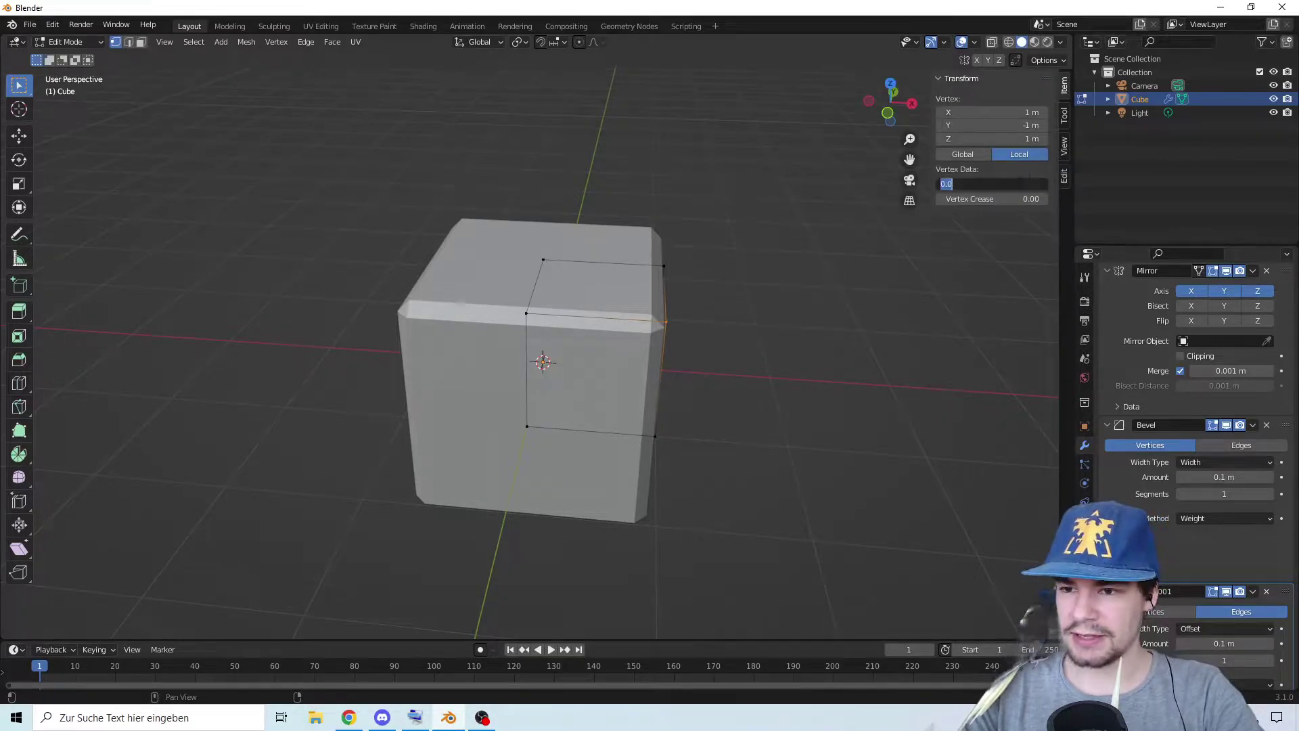
{"action": "type", "text": "1"}
{"action": "key", "text": "Return"}
Set the first Bevel modifier to 3 segments and an amount of 1.14 m
{"action": "left_click", "coordinate": [1268, 496]}
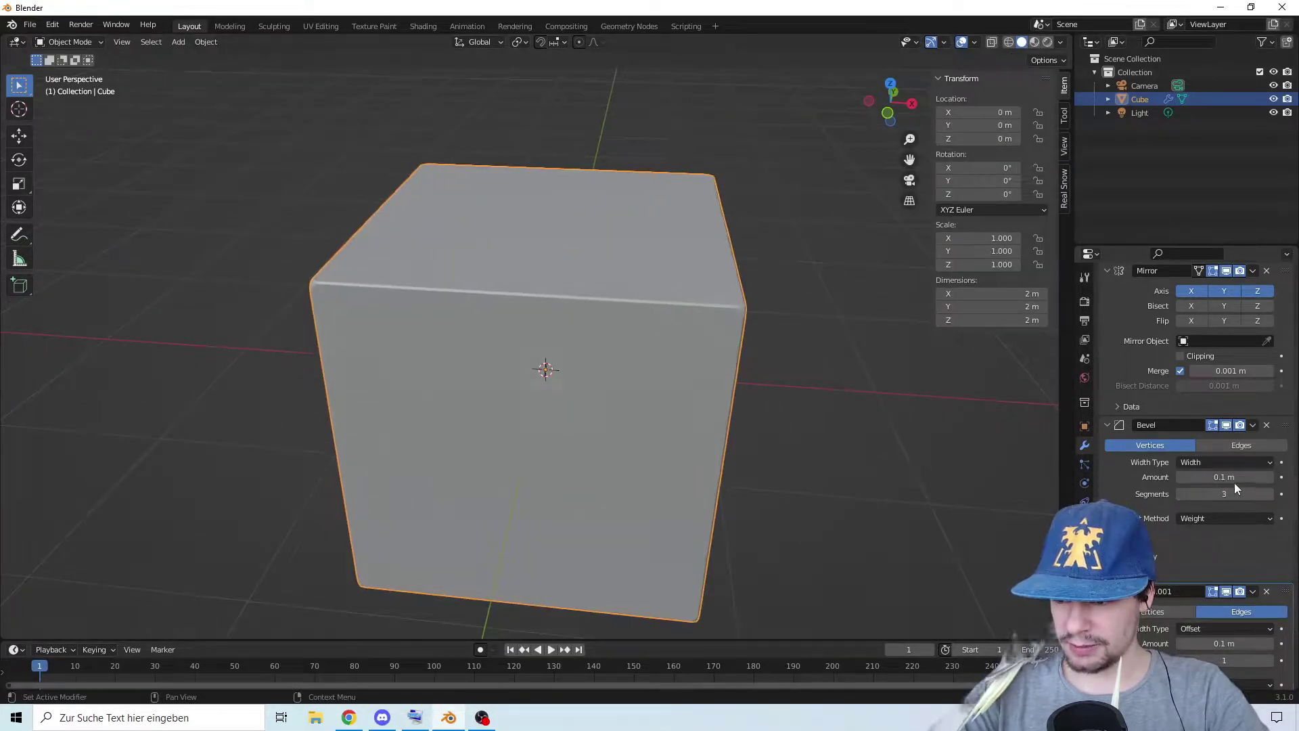
{"action": "left_click_drag", "start_coordinate": [1224, 476], "coordinate": [1268, 477]}
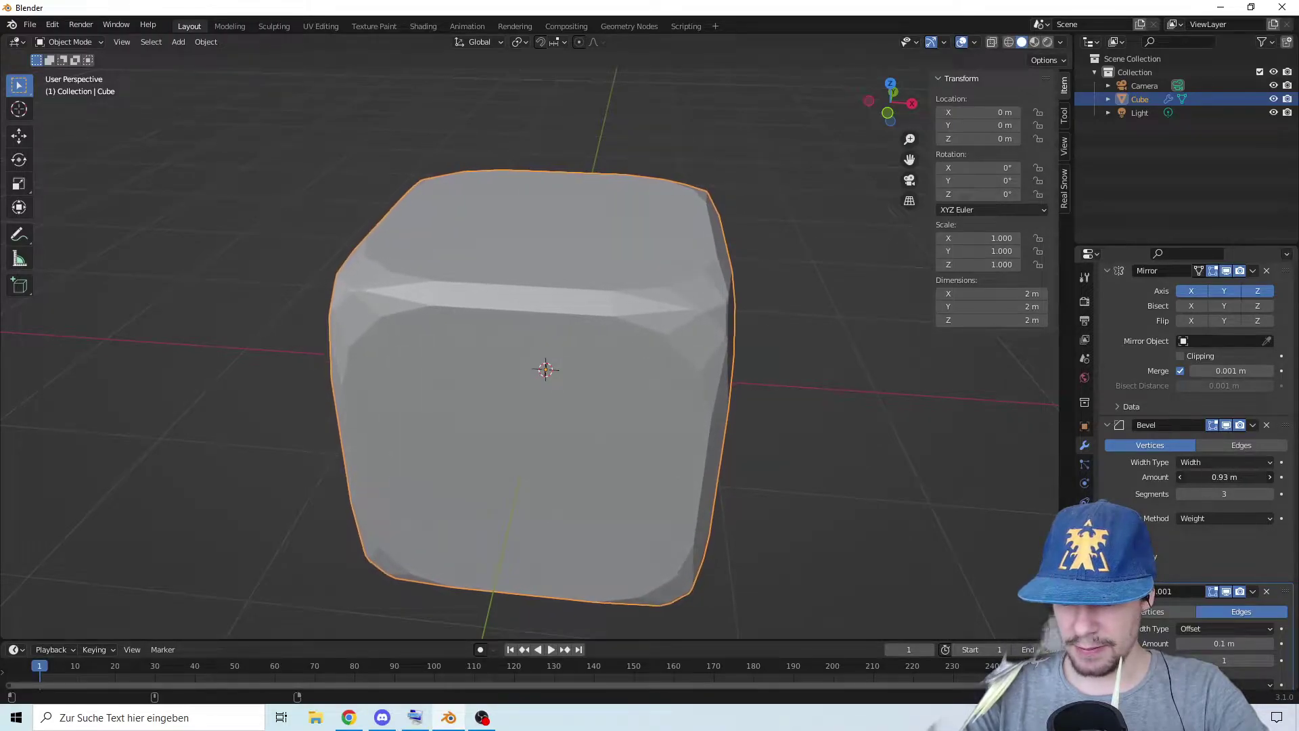
{"action": "left_click_drag", "start_coordinate": [1267, 477], "coordinate": [1267, 477]}
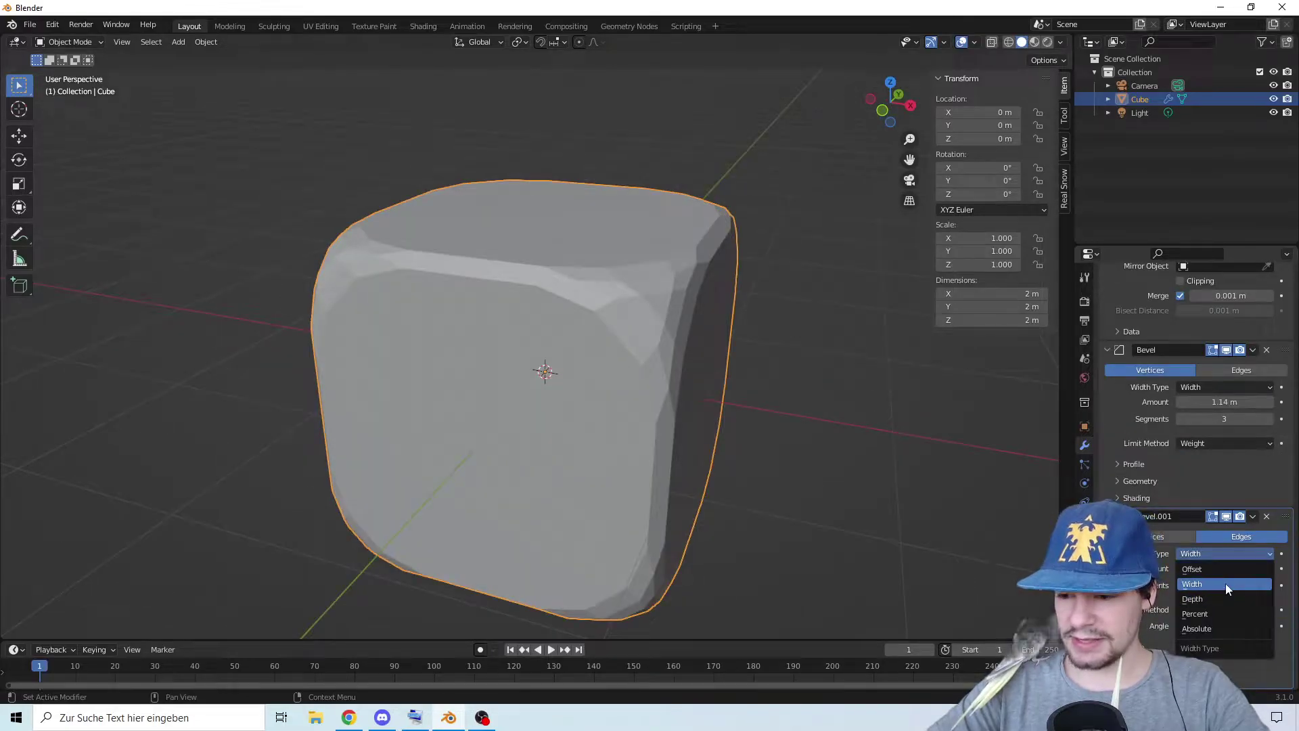
Set the second Bevel modifier's width type to Width and its segments to 4
{"action": "left_click", "coordinate": [1224, 585]}
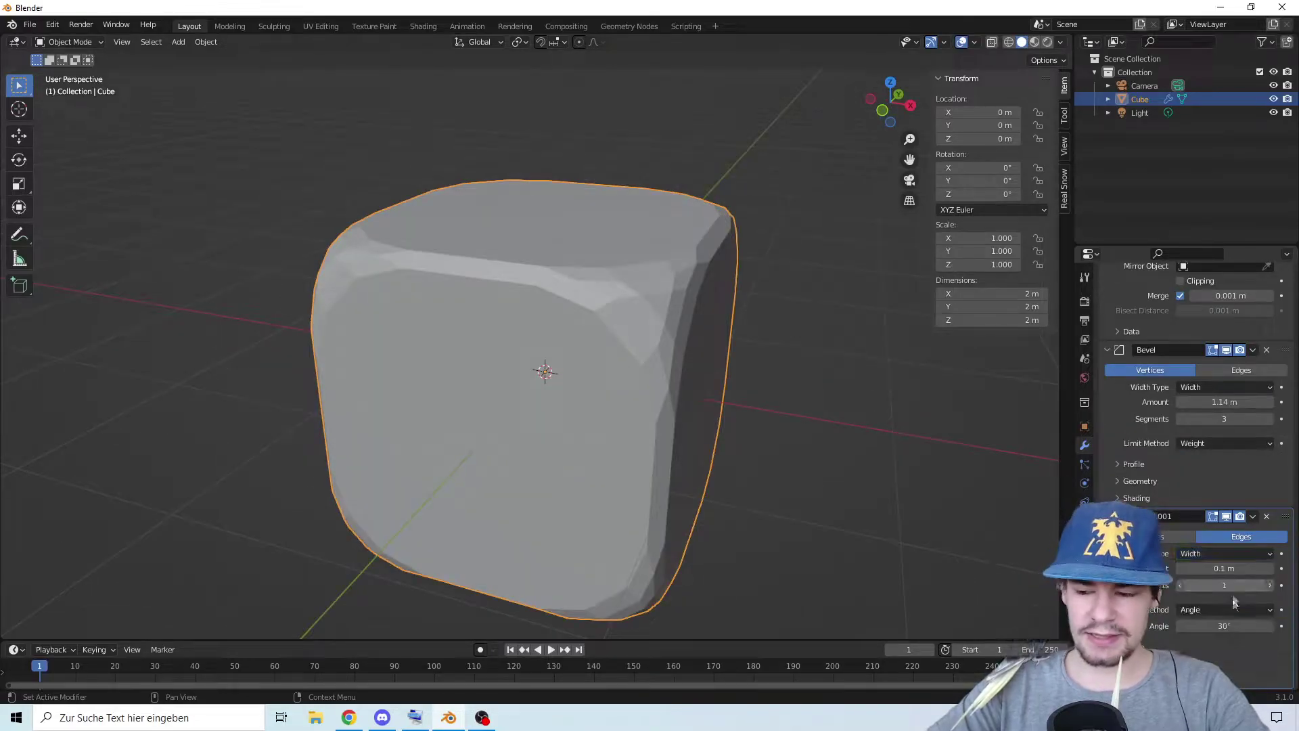
{"action": "left_click", "coordinate": [1228, 612]}
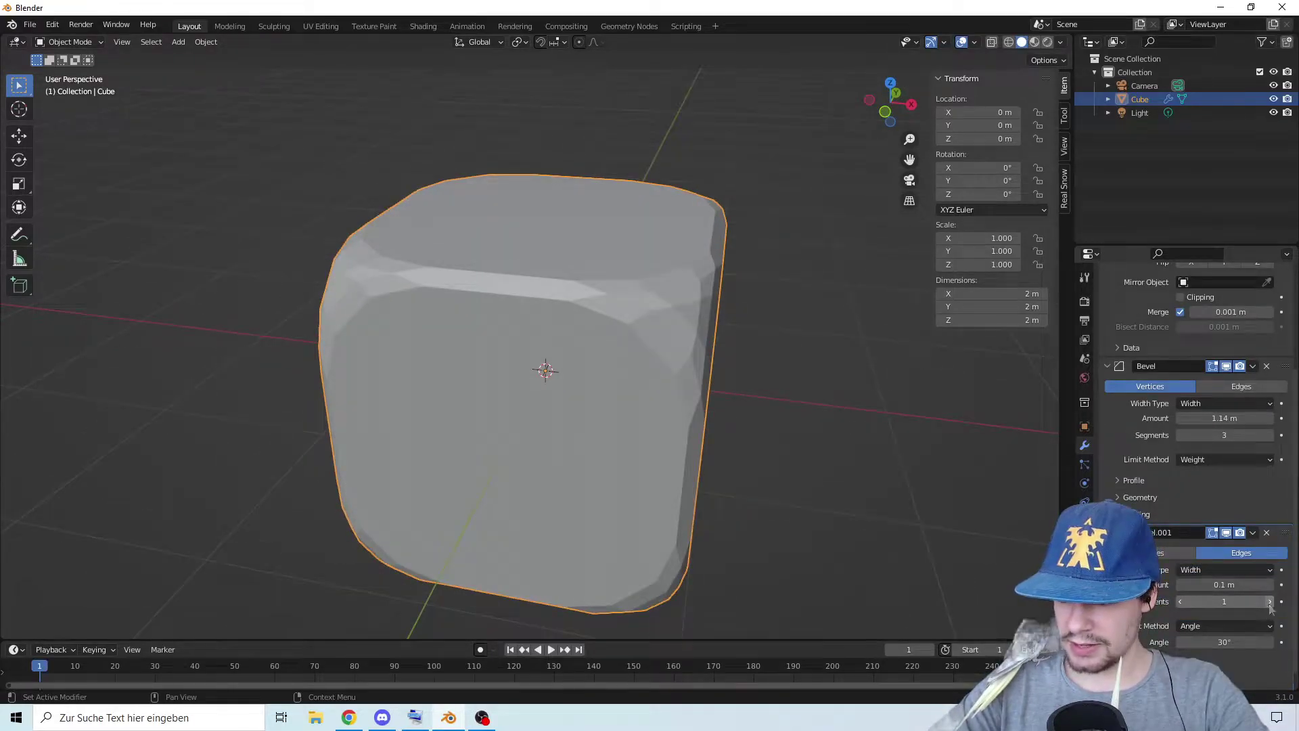
{"action": "left_click", "coordinate": [1269, 602]}
{"action": "left_click", "coordinate": [1269, 601]}
{"action": "left_click", "coordinate": [1269, 602]}
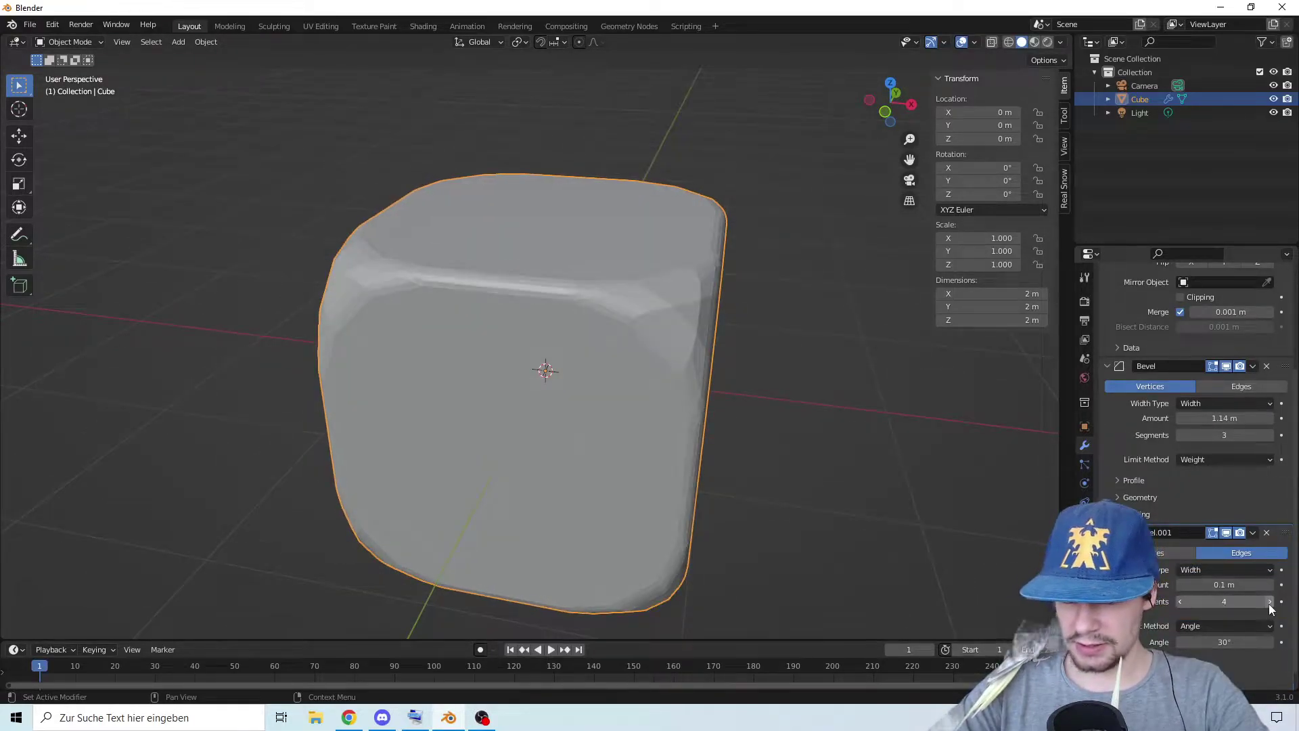
Apply both Bevel modifiers, keeping the Mirror modifier live
{"action": "middle_click_drag", "start_coordinate": [795, 468], "coordinate": [668, 315]}
{"action": "scroll", "coordinate": [655, 314], "scroll_direction": "up", "scroll_amount": 2}
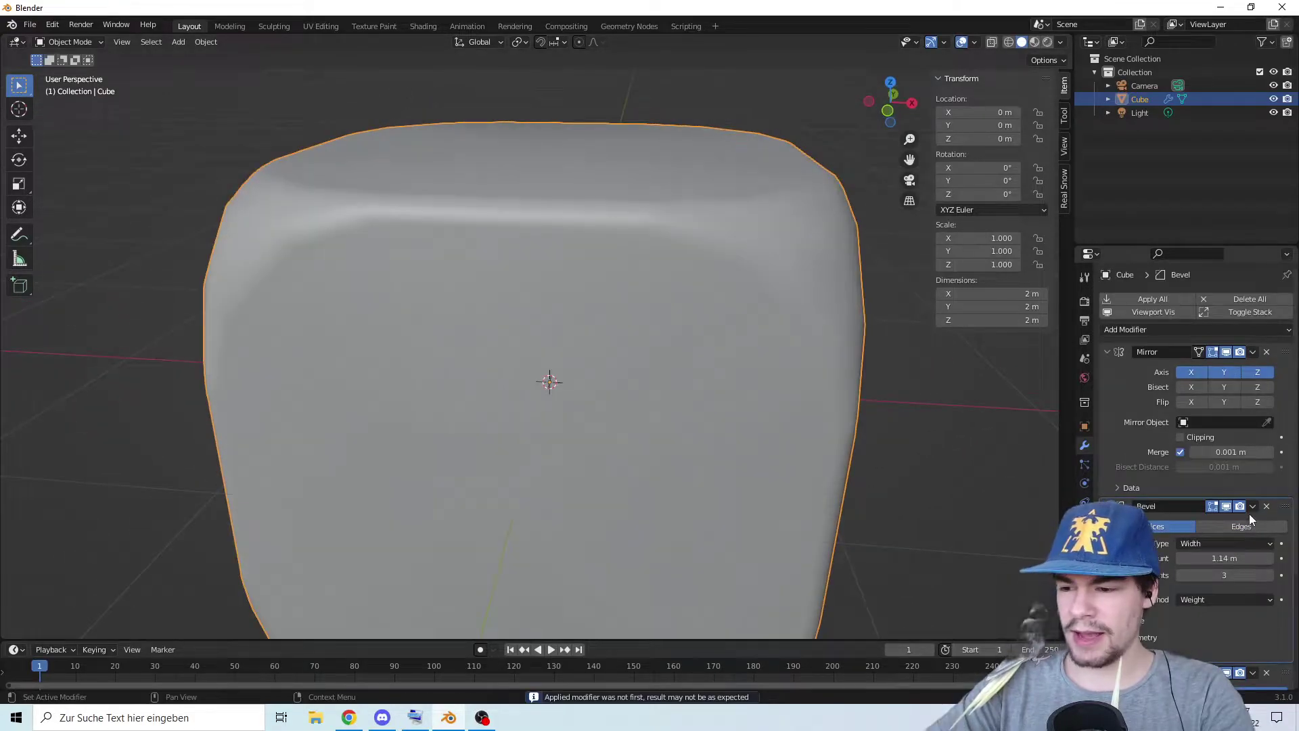
{"action": "left_click", "coordinate": [1250, 509]}
{"action": "left_click", "coordinate": [1249, 519]}
{"action": "left_click", "coordinate": [1253, 509]}
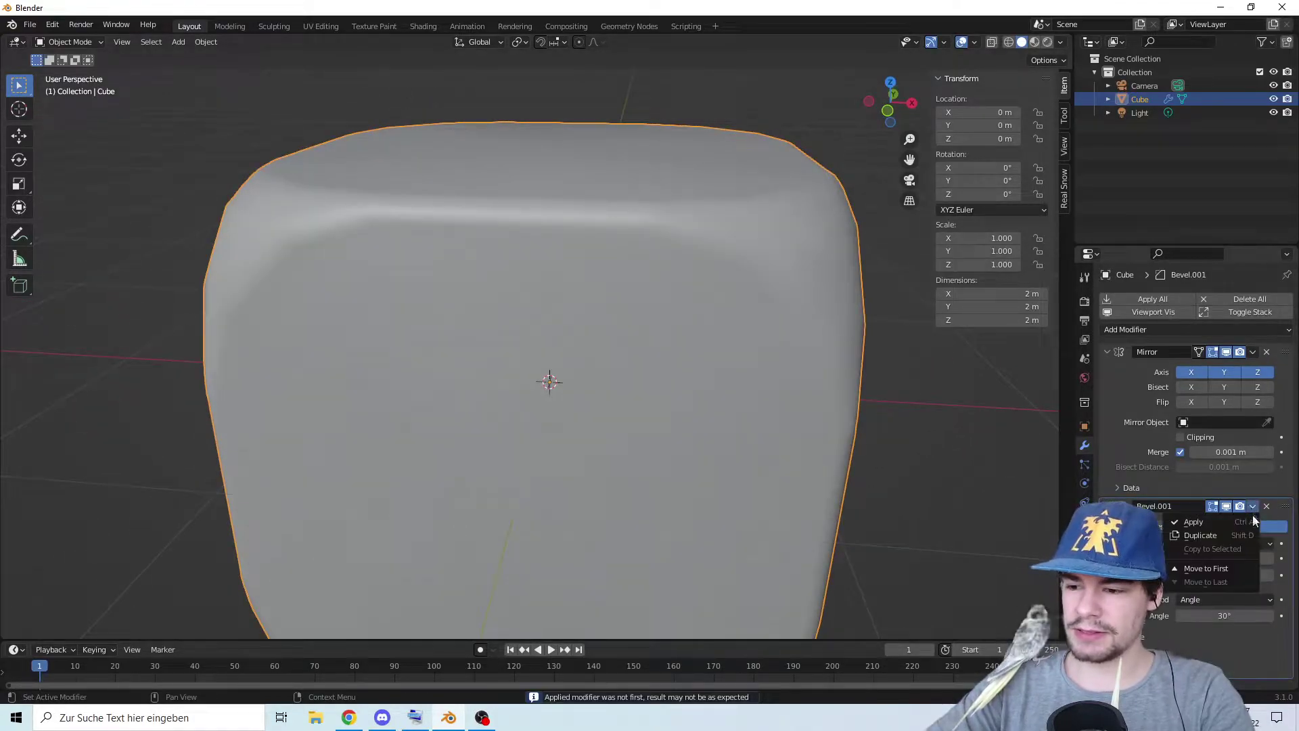
{"action": "left_click", "coordinate": [1253, 519]}
Delete the messy faces at the three points where the corner's bevel strips meet
{"action": "middle_click_drag", "start_coordinate": [828, 385], "coordinate": [774, 383]}
{"action": "middle_click_drag", "start_coordinate": [774, 383], "coordinate": [734, 389]}
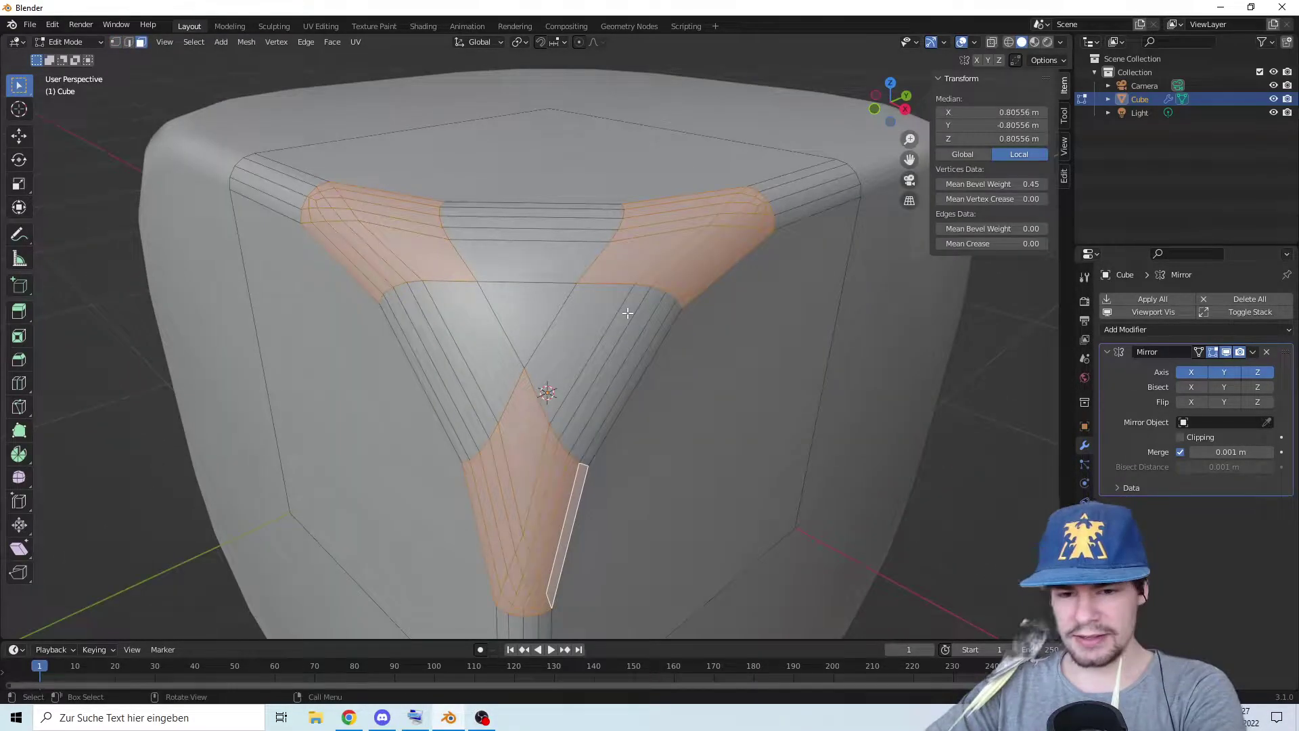
{"action": "key", "text": "x"}
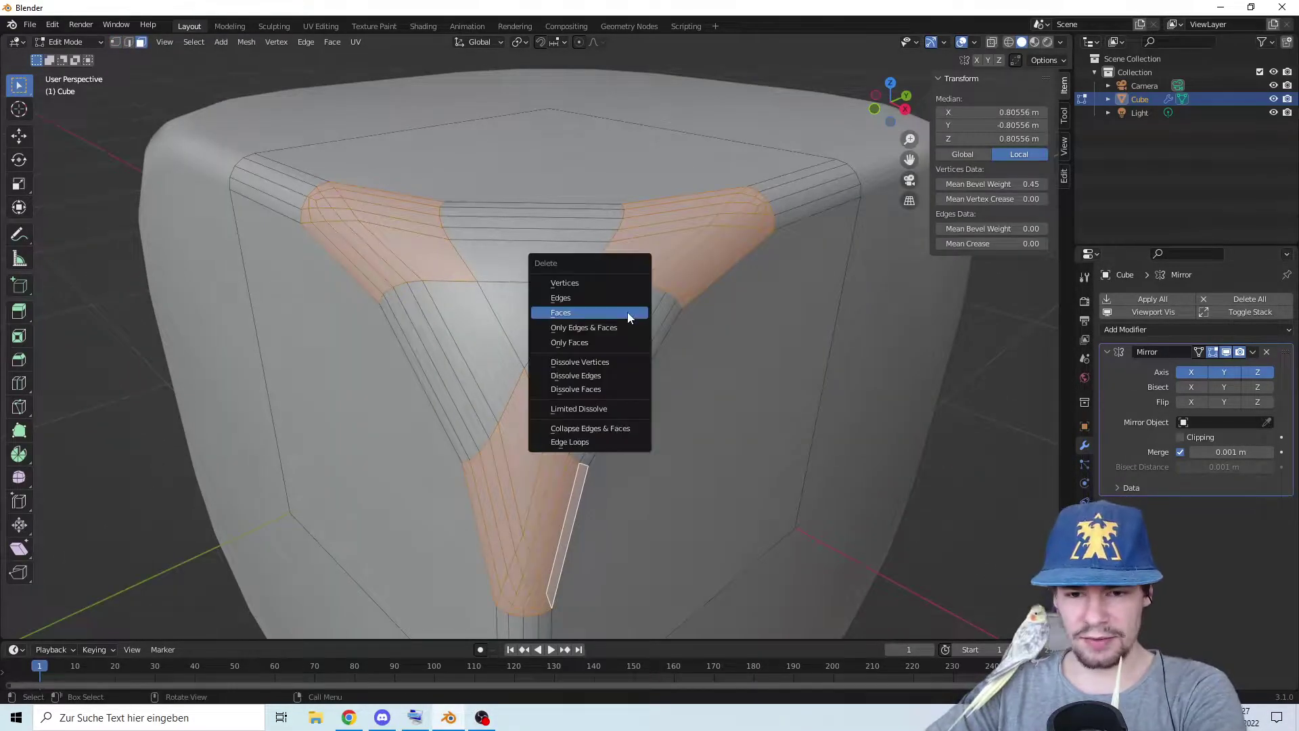
{"action": "left_click", "coordinate": [627, 311]}
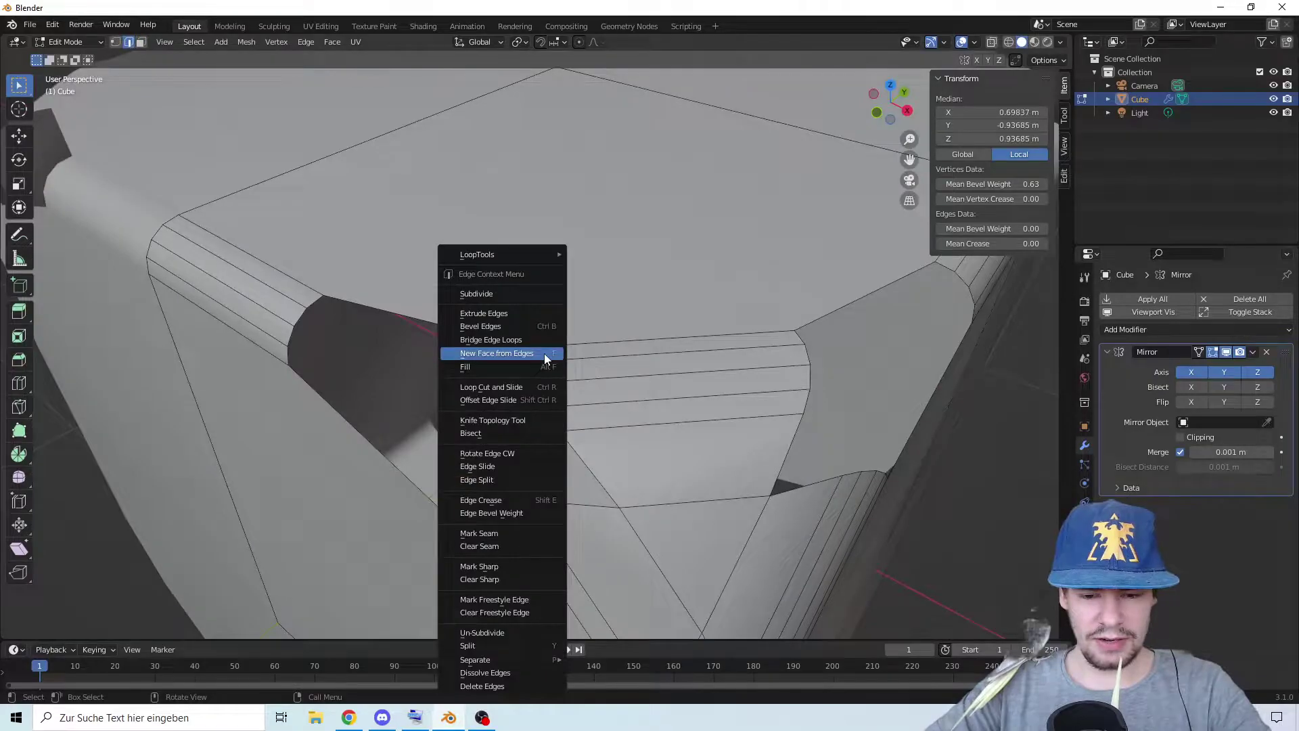
Fill the hole beside the rounded corner with new faces built from its opposite edges
{"action": "left_click", "coordinate": [544, 355]}
{"action": "right_click", "coordinate": [521, 410]}
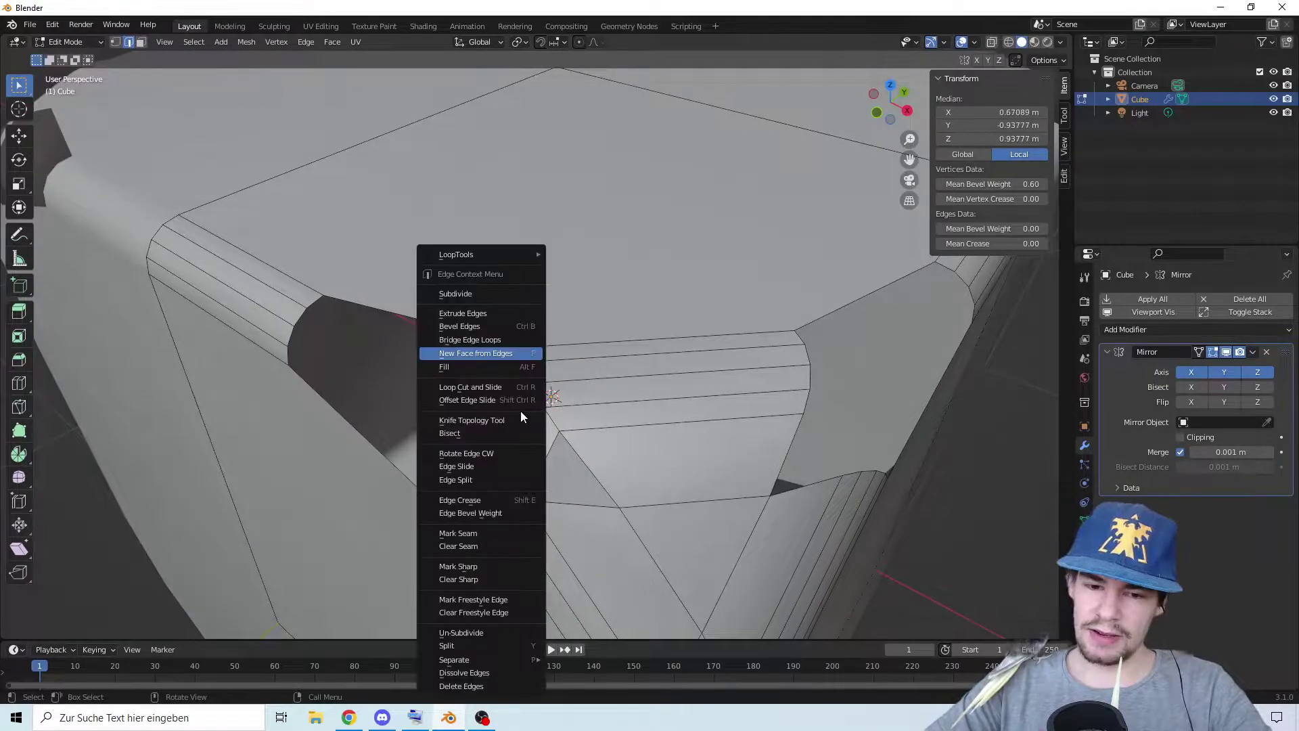
{"action": "left_click", "coordinate": [508, 349]}
{"action": "right_click", "coordinate": [539, 370]}
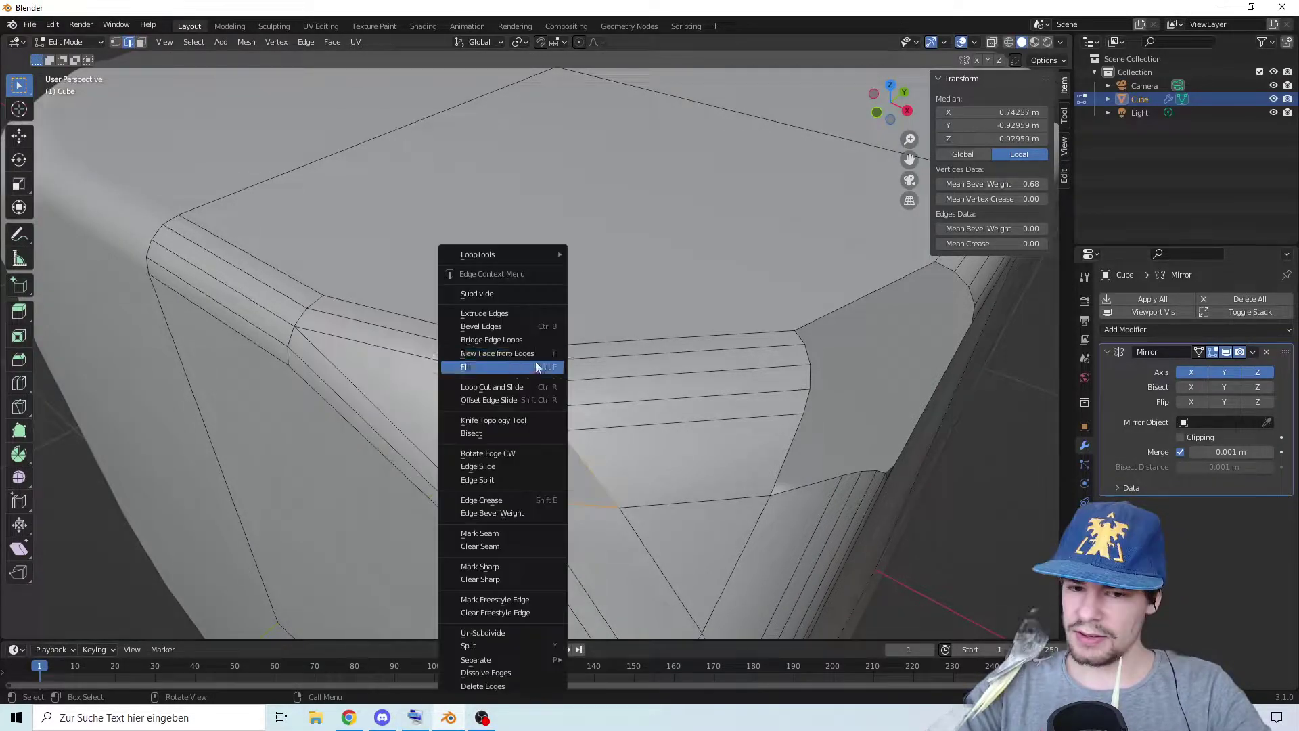
{"action": "left_click", "coordinate": [535, 356]}
Inset the triangular face at the corner's middle and merge the inset's three vertices into one central point
{"action": "scroll", "coordinate": [555, 362], "scroll_direction": "down", "scroll_amount": 2}
{"action": "mouse_move", "coordinate": [700, 359]}
{"action": "middle_mouse_down"}
{"action": "mouse_move", "coordinate": [749, 328]}
{"action": "mouse_move", "coordinate": [700, 344]}
{"action": "middle_mouse_up"}
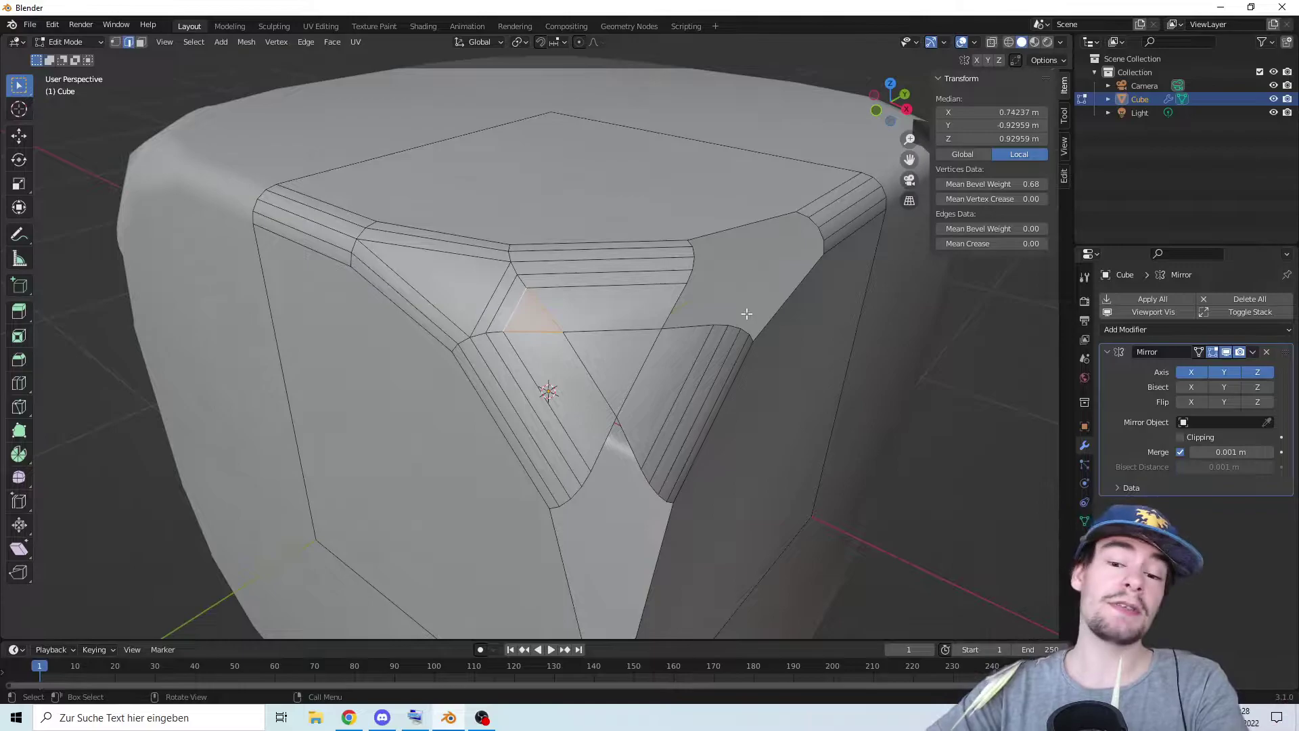
{"action": "middle_click_drag", "start_coordinate": [742, 270], "coordinate": [718, 262]}
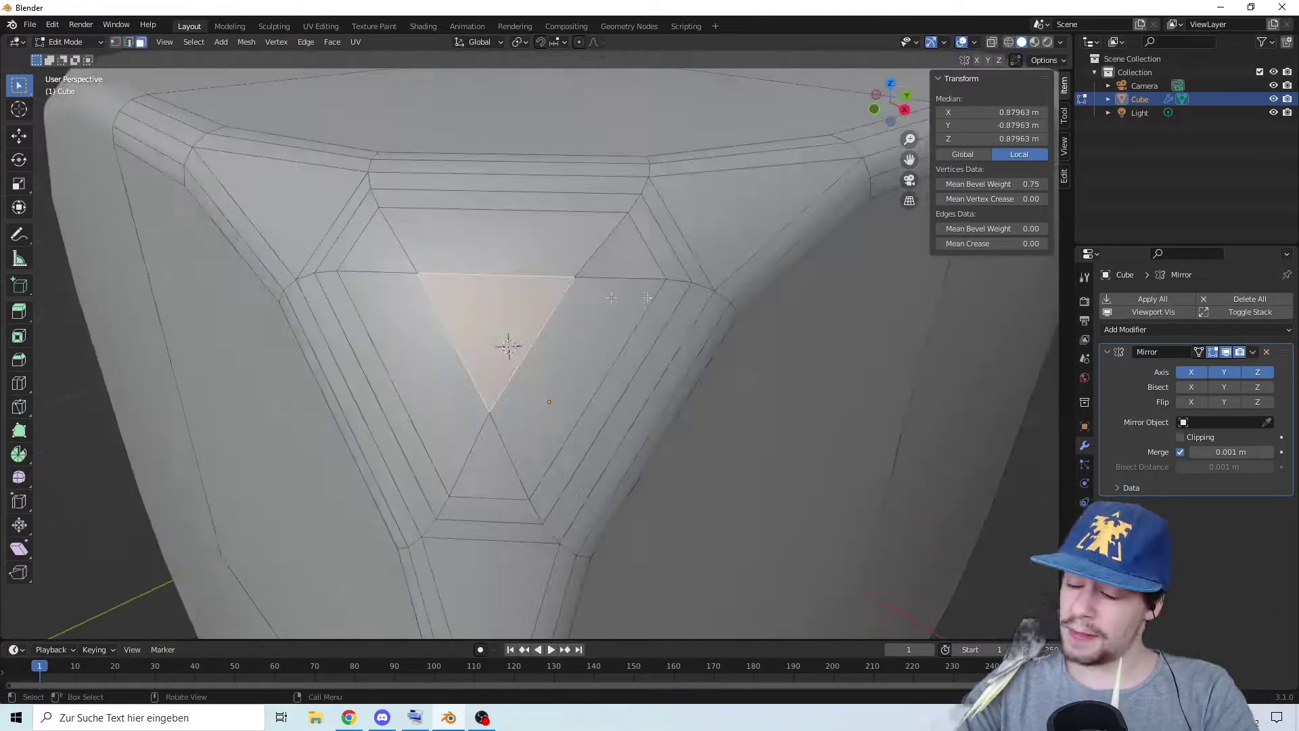
{"action": "key", "text": "i"}
{"action": "left_click", "coordinate": [628, 300]}
{"action": "scroll", "coordinate": [541, 277], "scroll_direction": "up", "scroll_amount": 4}
{"action": "key", "text": "1"}
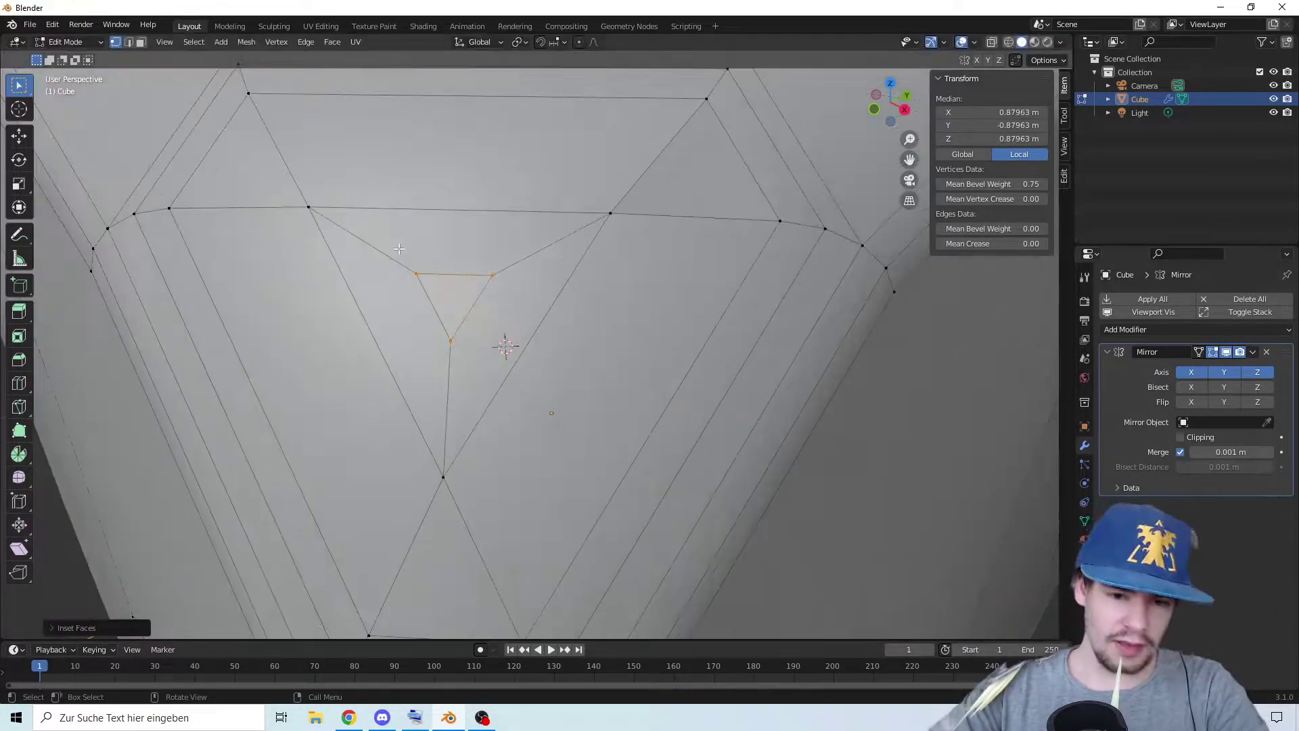
{"action": "key", "text": "m"}
{"action": "left_click", "coordinate": [403, 248]}
Add a loop cut through the middle of each of the three bevel strips around the corner triangle
{"action": "left_click", "coordinate": [19, 383]}
{"action": "scroll", "coordinate": [487, 271], "scroll_direction": "down", "scroll_amount": 3}
{"action": "left_click", "coordinate": [504, 223]}
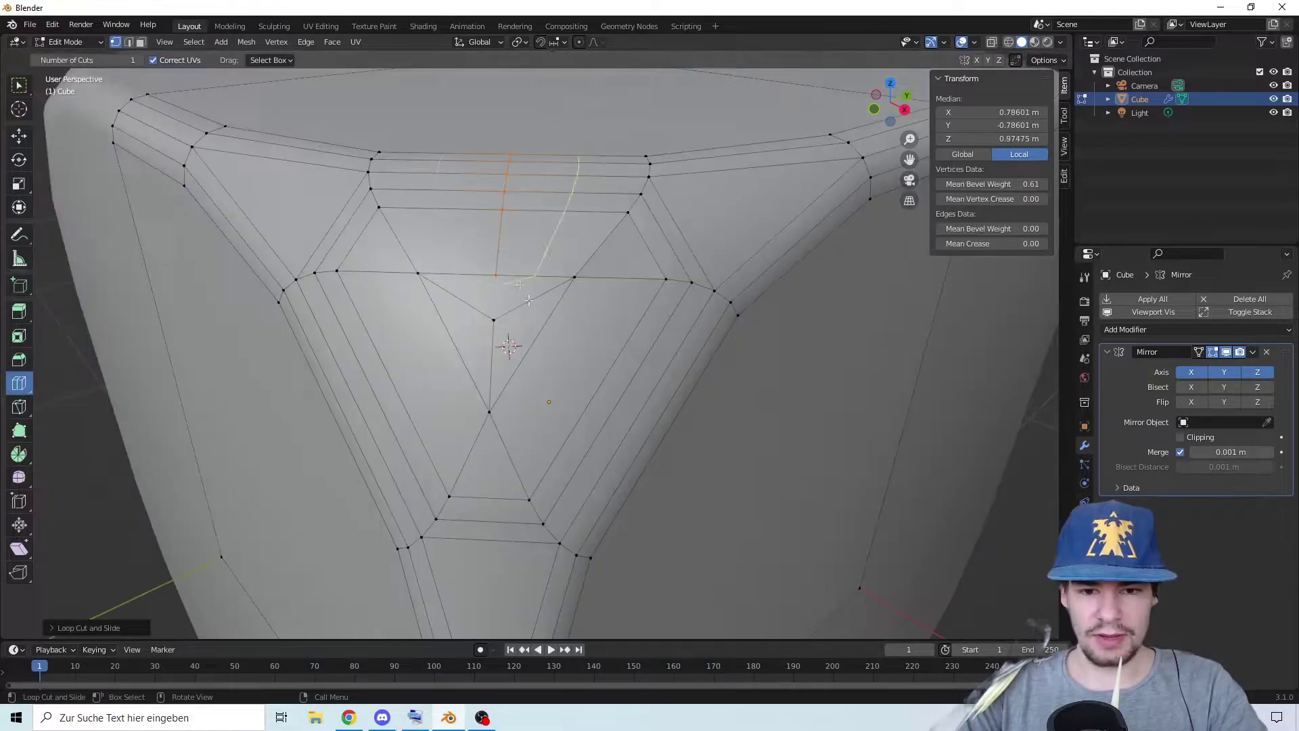
{"action": "left_click", "coordinate": [587, 380]}
Merge the inner endpoints of the three loop cuts with the triangle's central vertex
{"action": "left_click", "coordinate": [19, 86]}
{"action": "left_click_drag", "start_coordinate": [435, 261], "coordinate": [548, 358]}
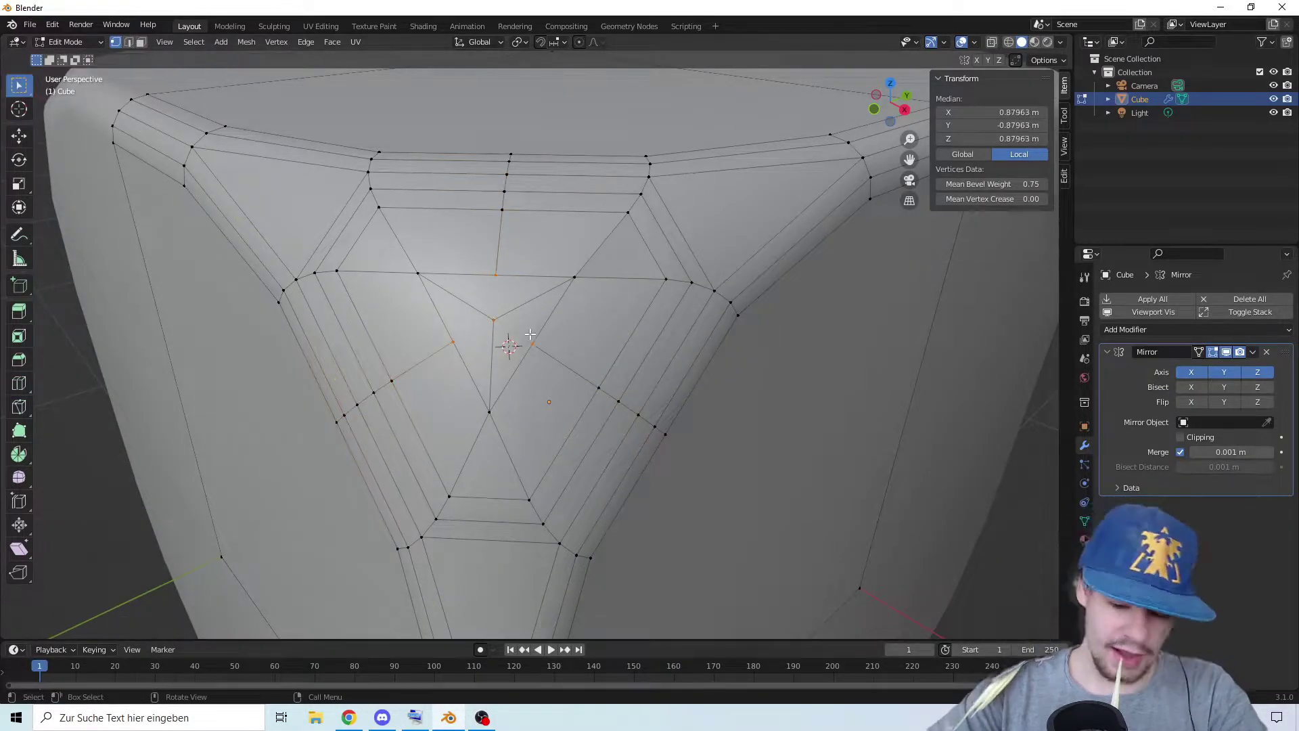
{"action": "key", "text": "m"}
{"action": "left_click", "coordinate": [530, 333]}
Dissolve the three leftover edge rings that surround the corner's central vertex, one ring after another
{"action": "left_click", "coordinate": [368, 229], "text": "alt"}
{"action": "key", "text": "x"}
{"action": "left_click", "coordinate": [367, 228]}
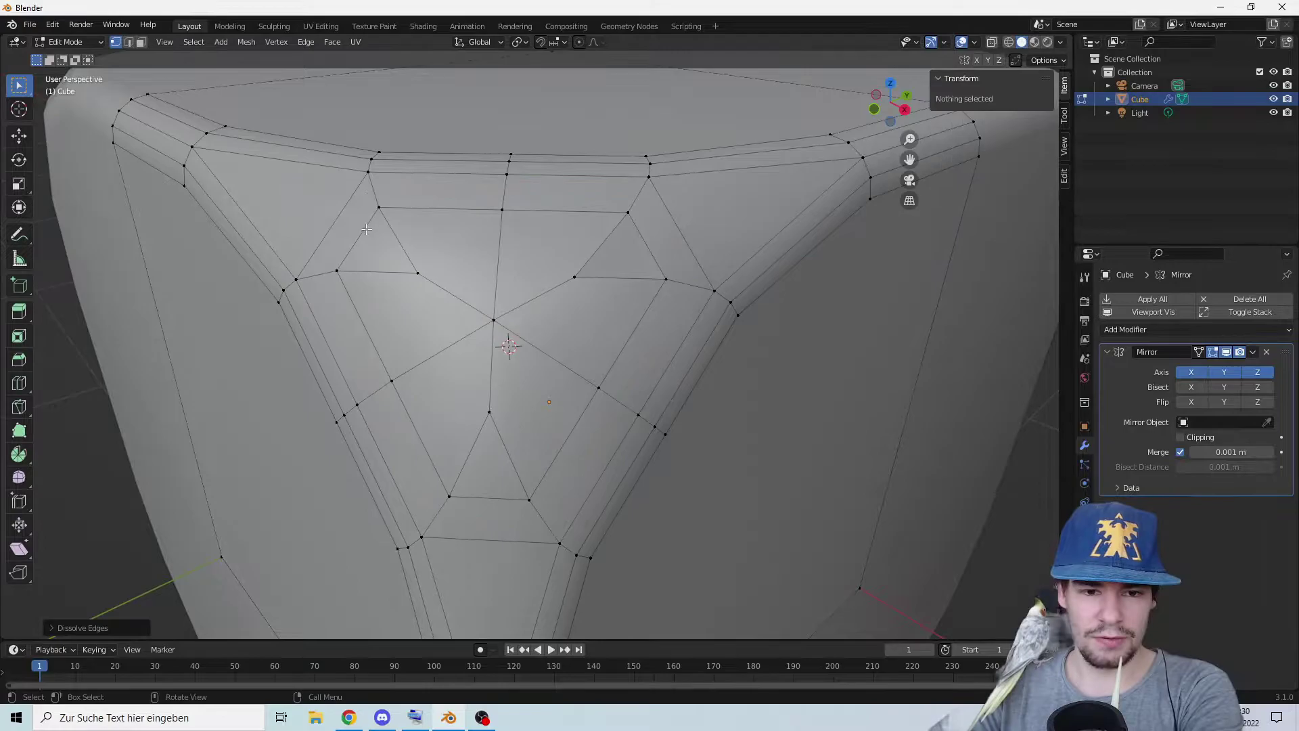
{"action": "left_click", "coordinate": [367, 228]}
{"action": "left_click", "coordinate": [366, 229], "text": "alt"}
{"action": "key", "text": "x"}
{"action": "left_click", "coordinate": [367, 229]}
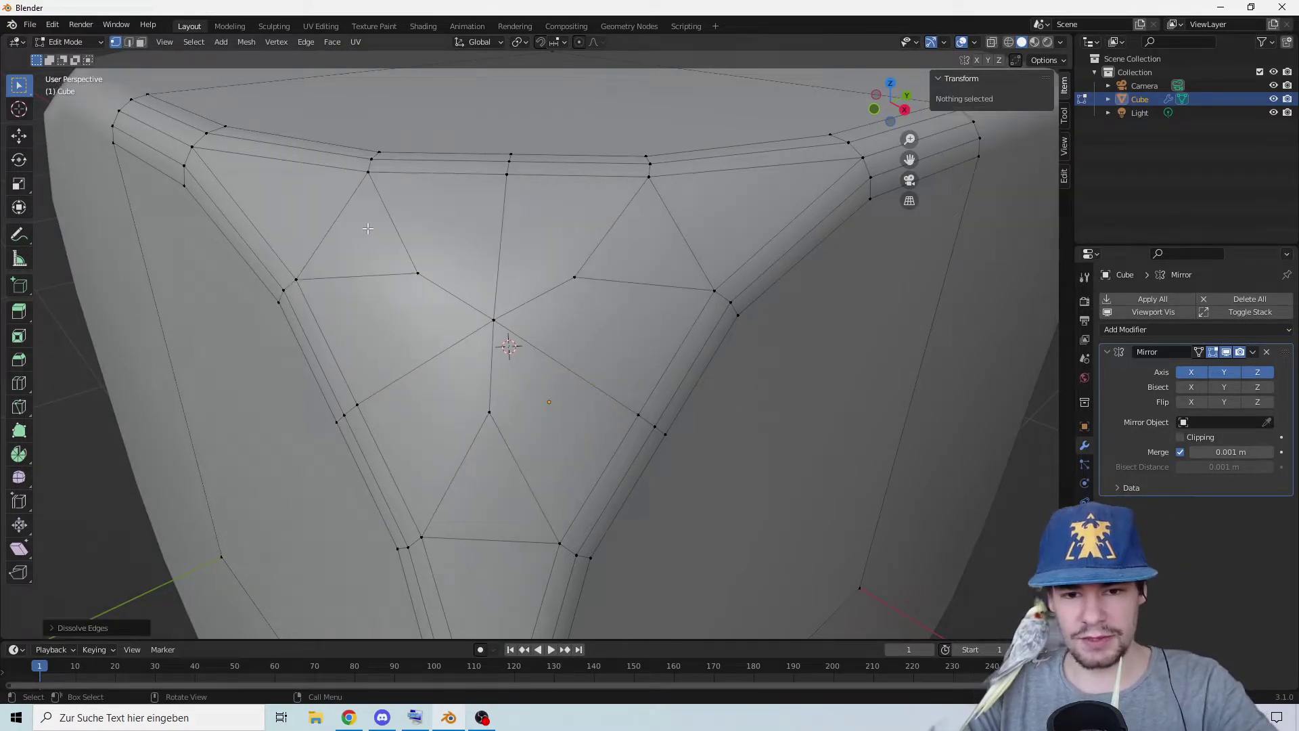
{"action": "left_click", "coordinate": [366, 228], "text": "alt"}
{"action": "key", "text": "x"}
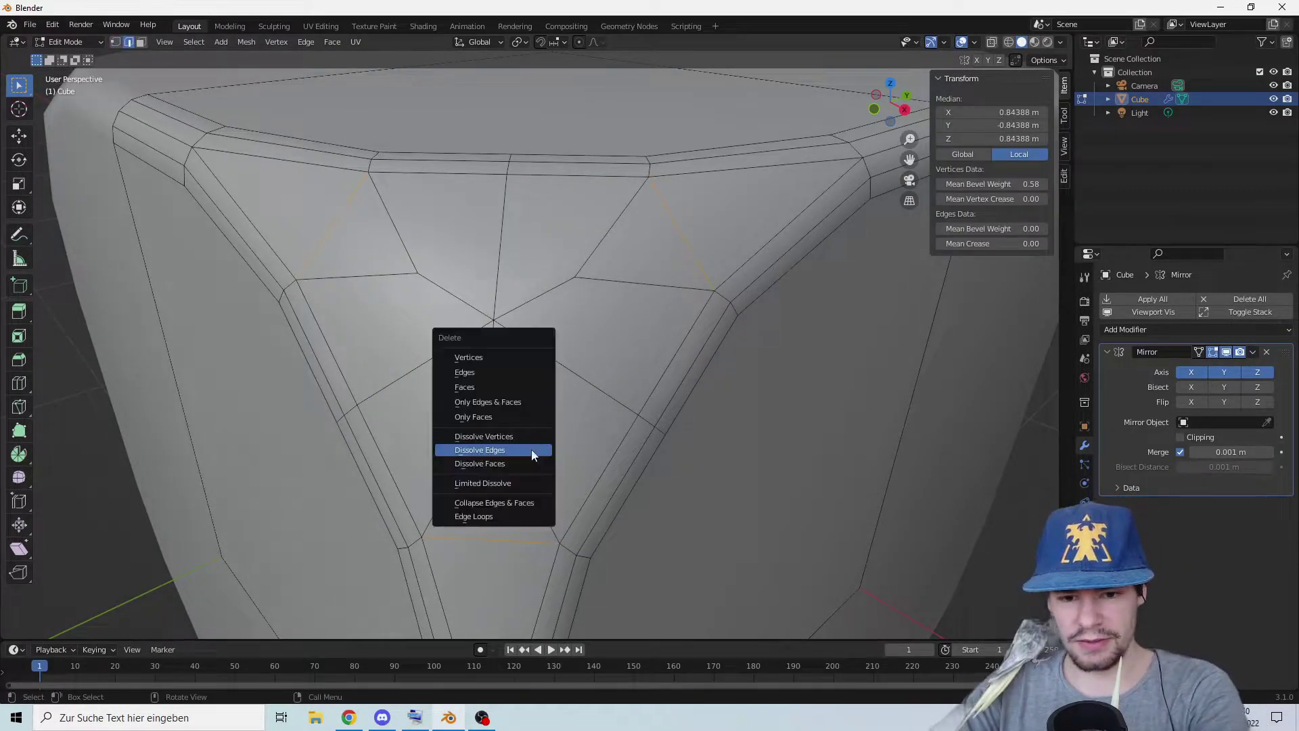
{"action": "left_click", "coordinate": [531, 452]}
Merge the three remaining inner vertices with the corner's central vertex at their center and return to Object Mode
{"action": "key", "text": "m"}
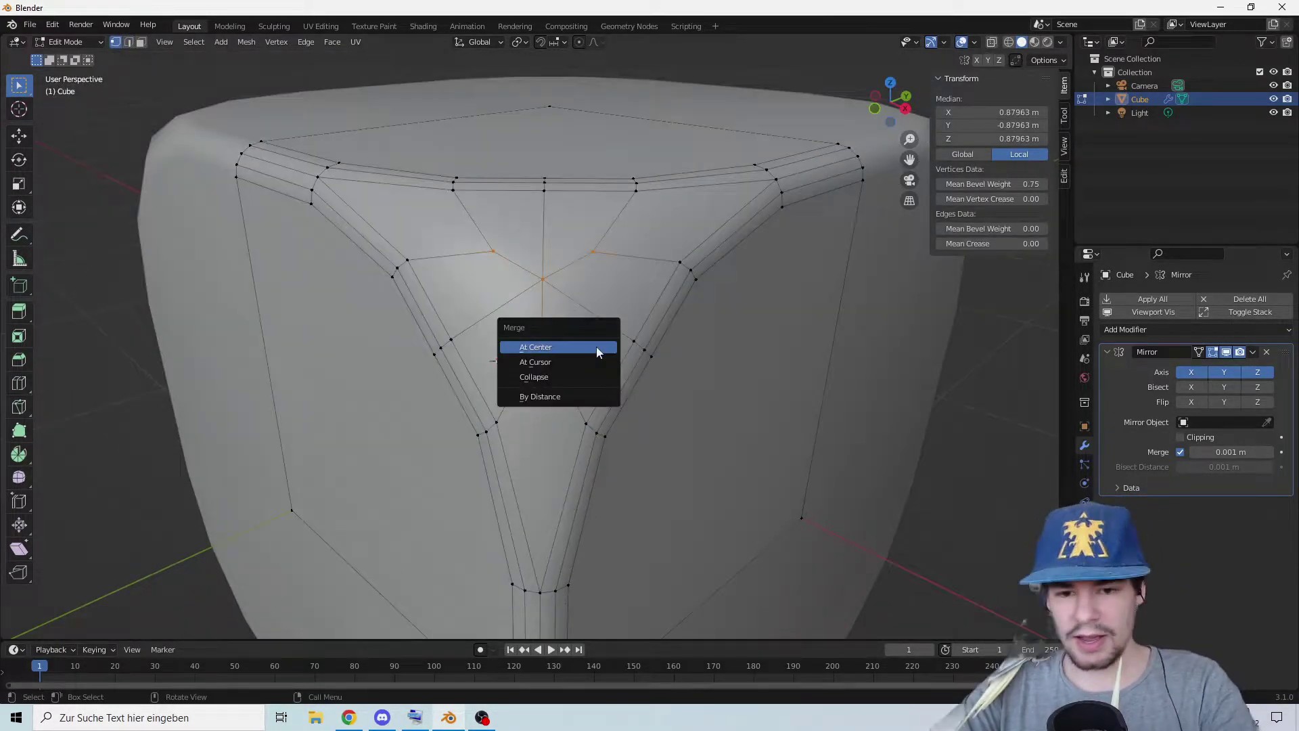
{"action": "left_click", "coordinate": [595, 347]}
{"action": "scroll", "coordinate": [591, 342], "scroll_direction": "down", "scroll_amount": 3}
{"action": "key", "text": "Tab"}
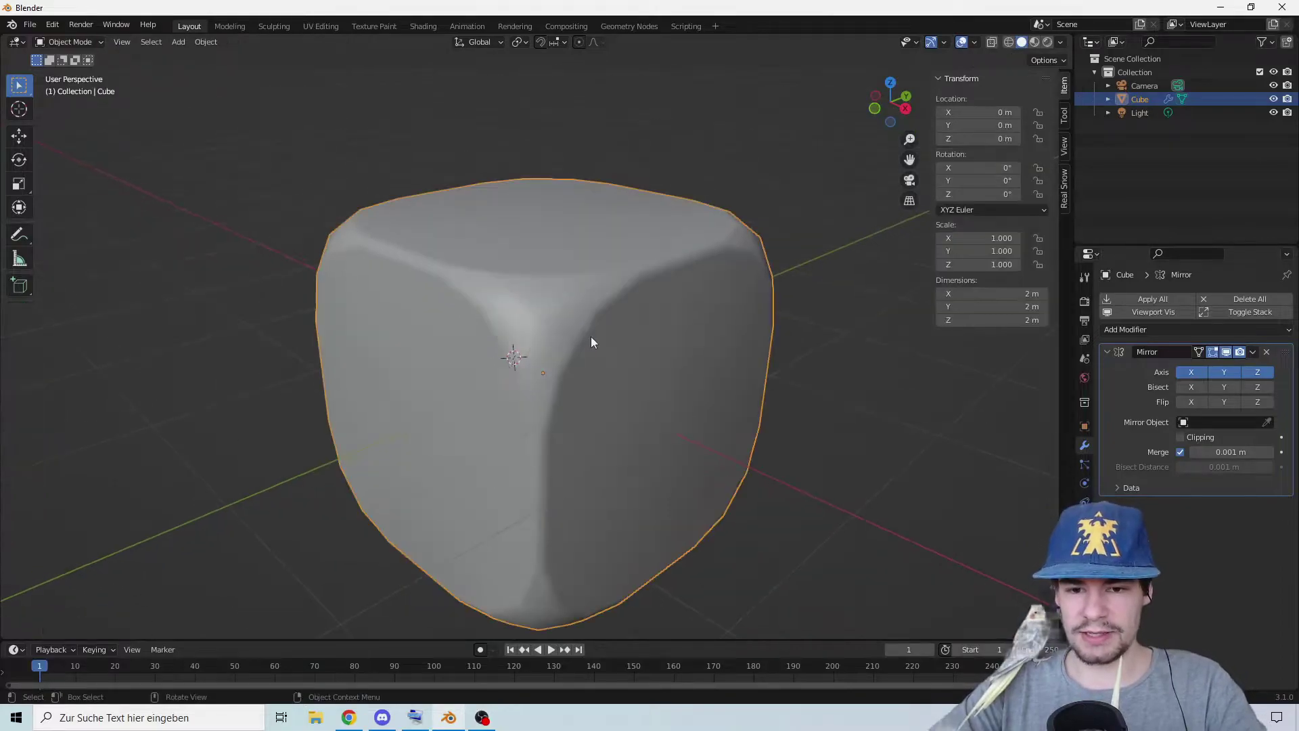
{"action": "middle_click_drag", "start_coordinate": [591, 335], "coordinate": [642, 280]}
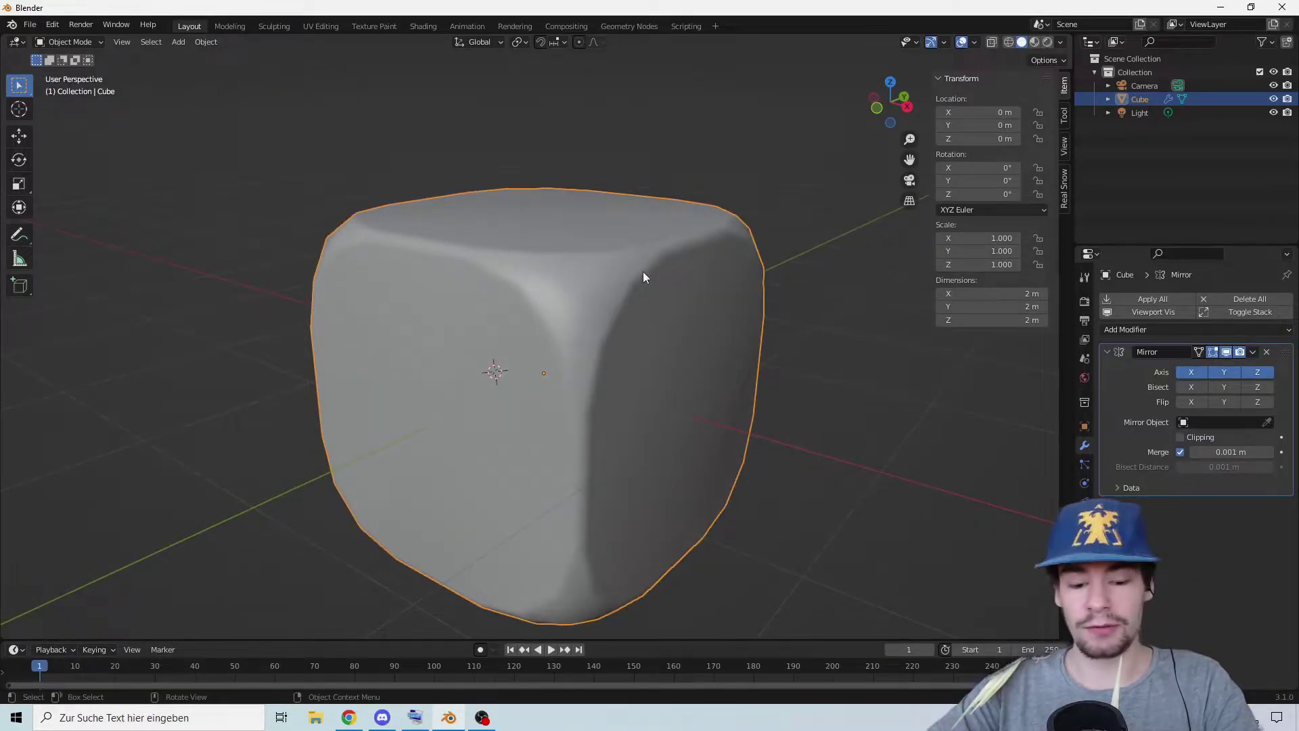
Add a Subdivision Surface modifier to the cube with viewport level 2
{"action": "left_click", "coordinate": [1151, 329]}
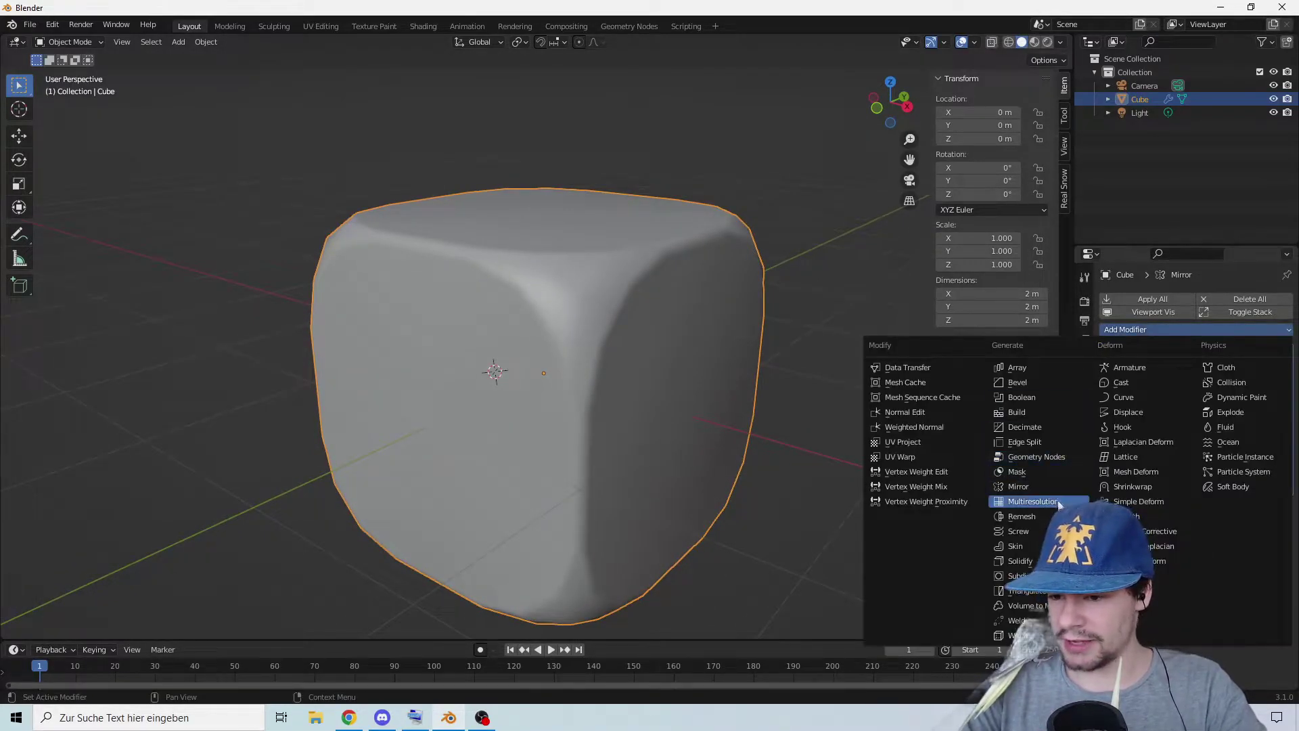
{"action": "left_click", "coordinate": [1023, 575]}
{"action": "middle_click_drag", "start_coordinate": [738, 289], "coordinate": [690, 324]}
{"action": "left_click", "coordinate": [1269, 544]}
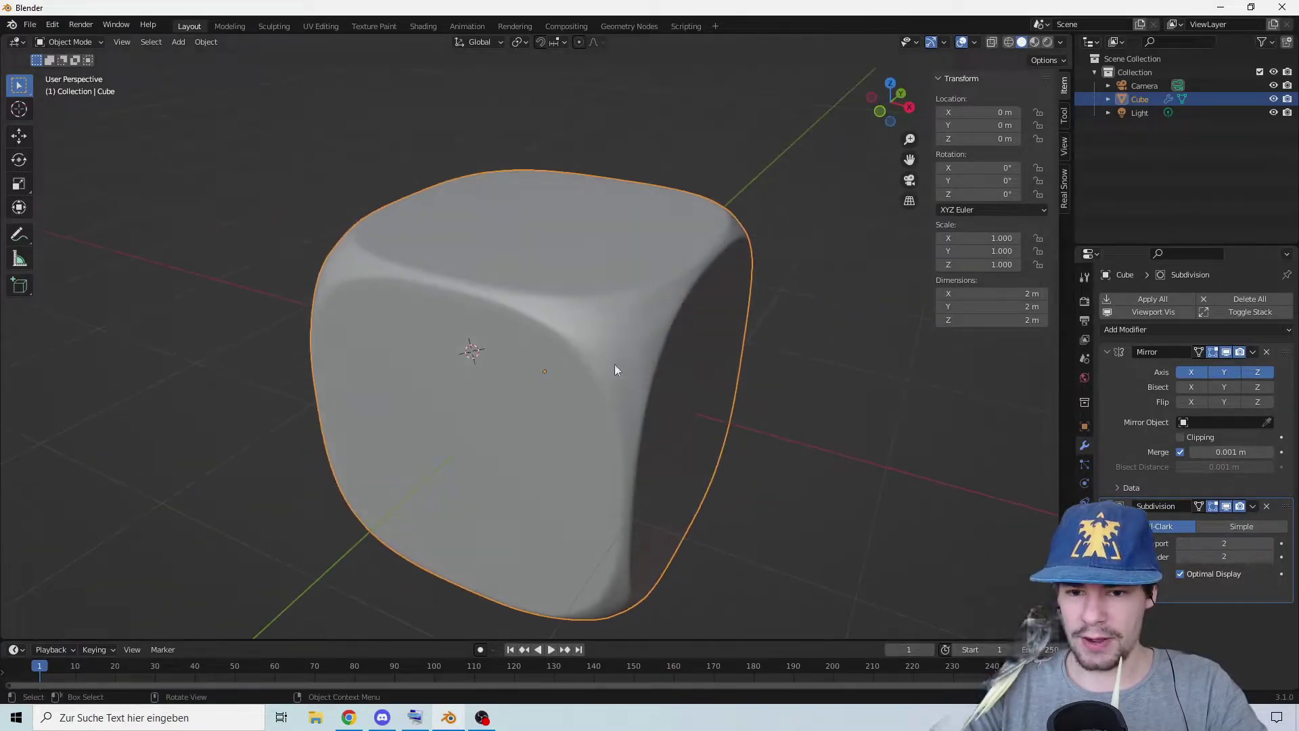
Delete the three large flat faces of the cube corner so that only the rounded frame remains
{"action": "middle_click_drag", "start_coordinate": [615, 354], "coordinate": [570, 335]}
{"action": "scroll", "coordinate": [519, 289], "scroll_direction": "down", "scroll_amount": 2}
{"action": "key", "text": "Tab"}
{"action": "scroll", "coordinate": [527, 281], "scroll_direction": "up", "scroll_amount": 2}
{"action": "left_click", "coordinate": [585, 230]}
{"action": "left_click", "coordinate": [638, 372], "text": "shift"}
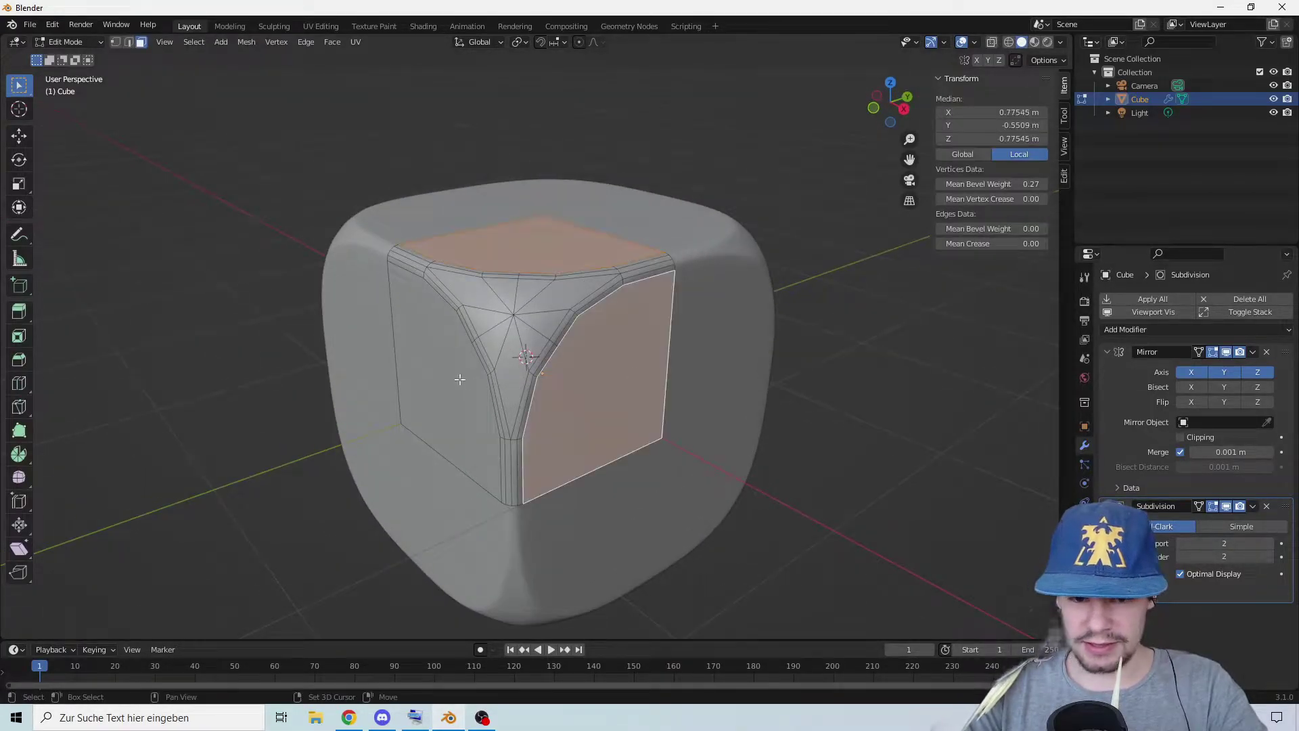
{"action": "left_click", "coordinate": [458, 377], "text": "shift"}
{"action": "key", "text": "x"}
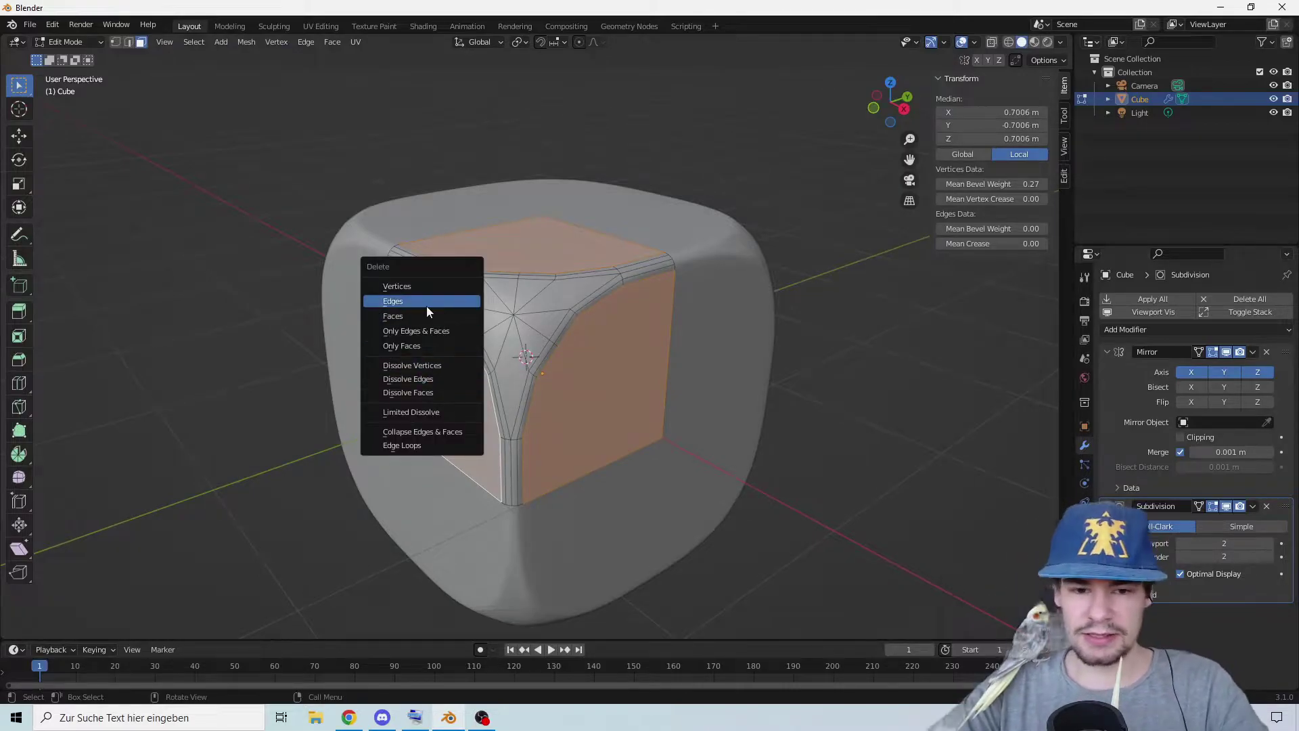
{"action": "left_click", "coordinate": [436, 316]}
{"action": "middle_click_drag", "start_coordinate": [436, 316], "coordinate": [525, 299]}
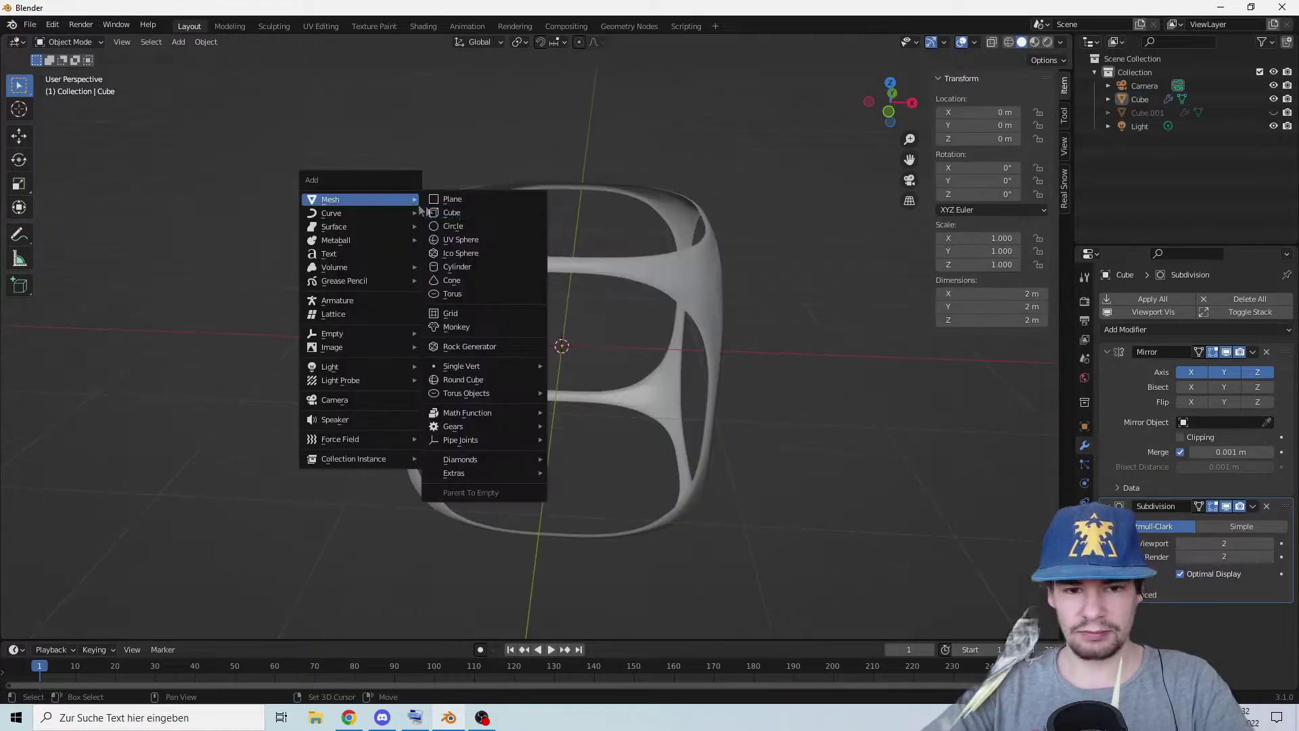
Add a plane and rotate it 90° about the Y axis
{"action": "left_click", "coordinate": [479, 198]}
{"action": "type", "text": "ry90"}
{"action": "key", "text": "Return"}
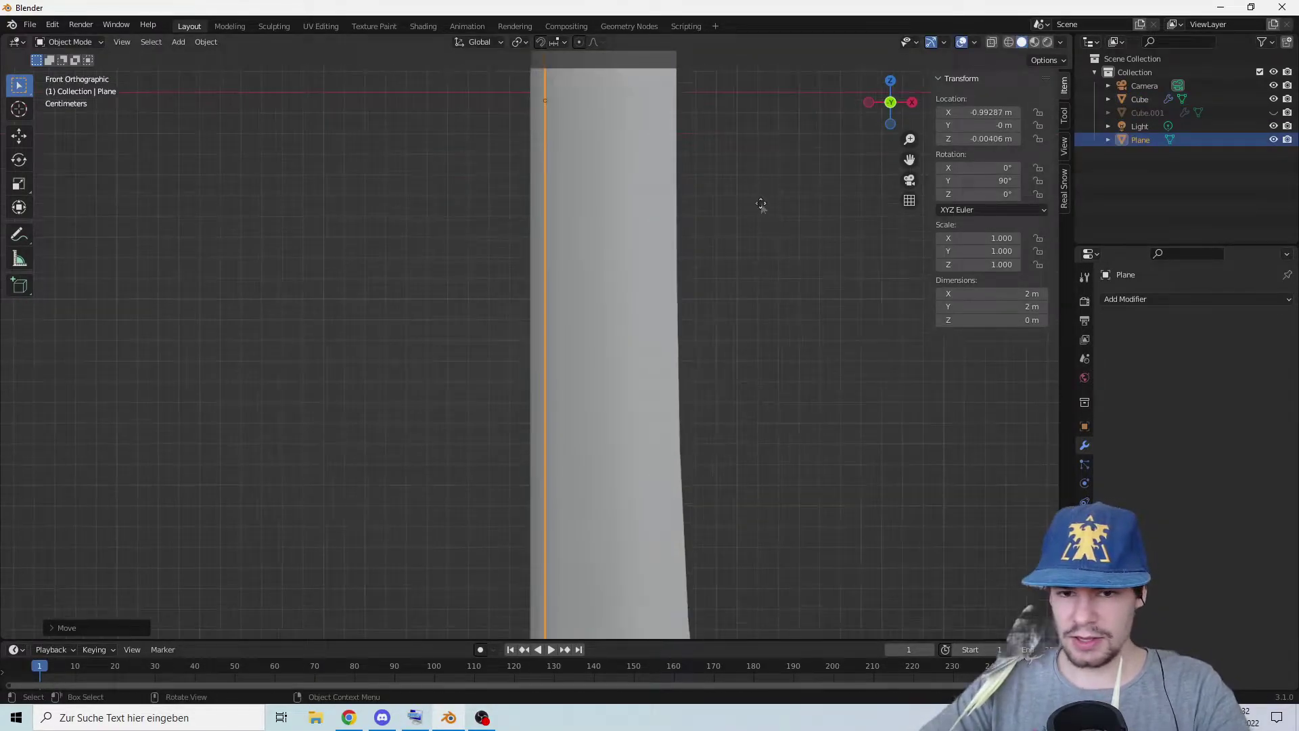
Move the plane along X to the outer side of the frame, at about X -1 m
{"action": "key", "text": "g"}
{"action": "key", "text": "x"}
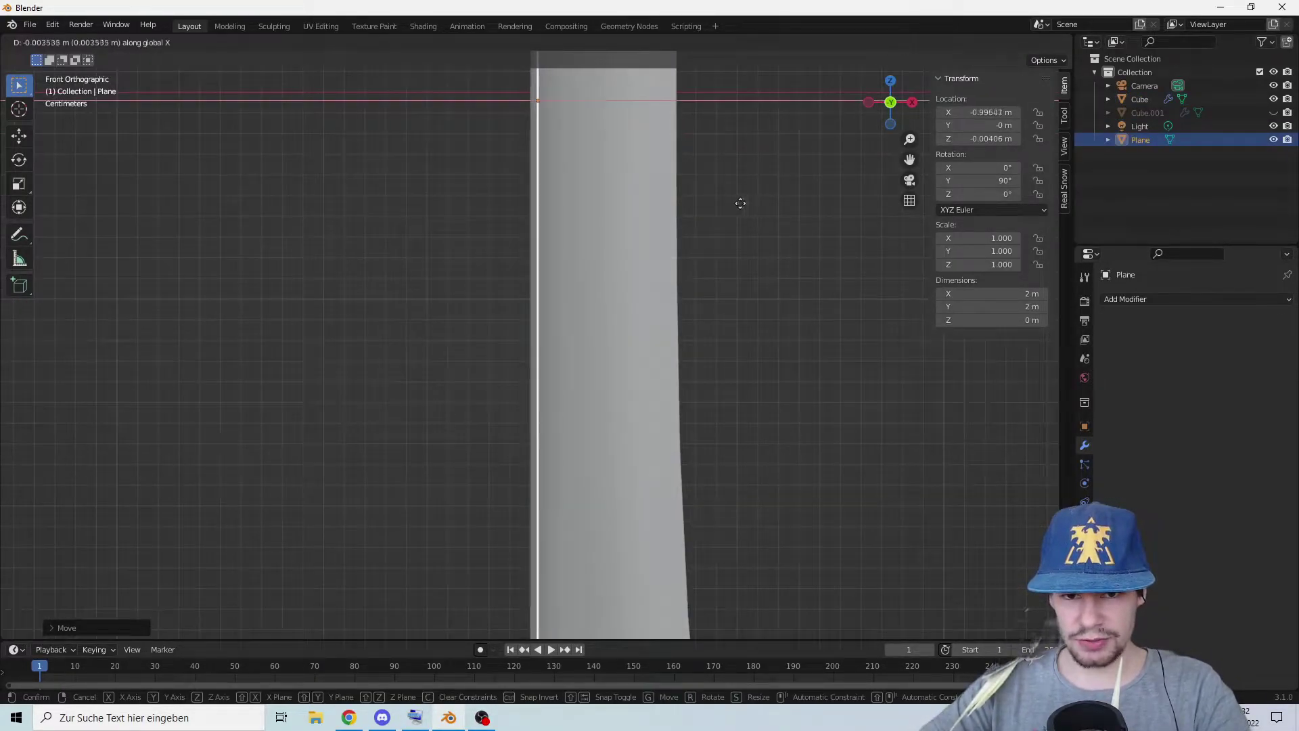
{"action": "left_click", "coordinate": [682, 205]}
{"action": "middle_click_drag", "start_coordinate": [574, 156], "coordinate": [693, 229]}
Duplicate the plane and move the copy along X to the frame's opposite side
{"action": "scroll", "coordinate": [728, 225], "scroll_direction": "down", "scroll_amount": 10}
{"action": "key", "text": "ctrl+c"}
{"action": "key", "text": "ctrl+v"}
{"action": "key", "text": "KP_1"}
{"action": "key", "text": "KP_Decimal"}
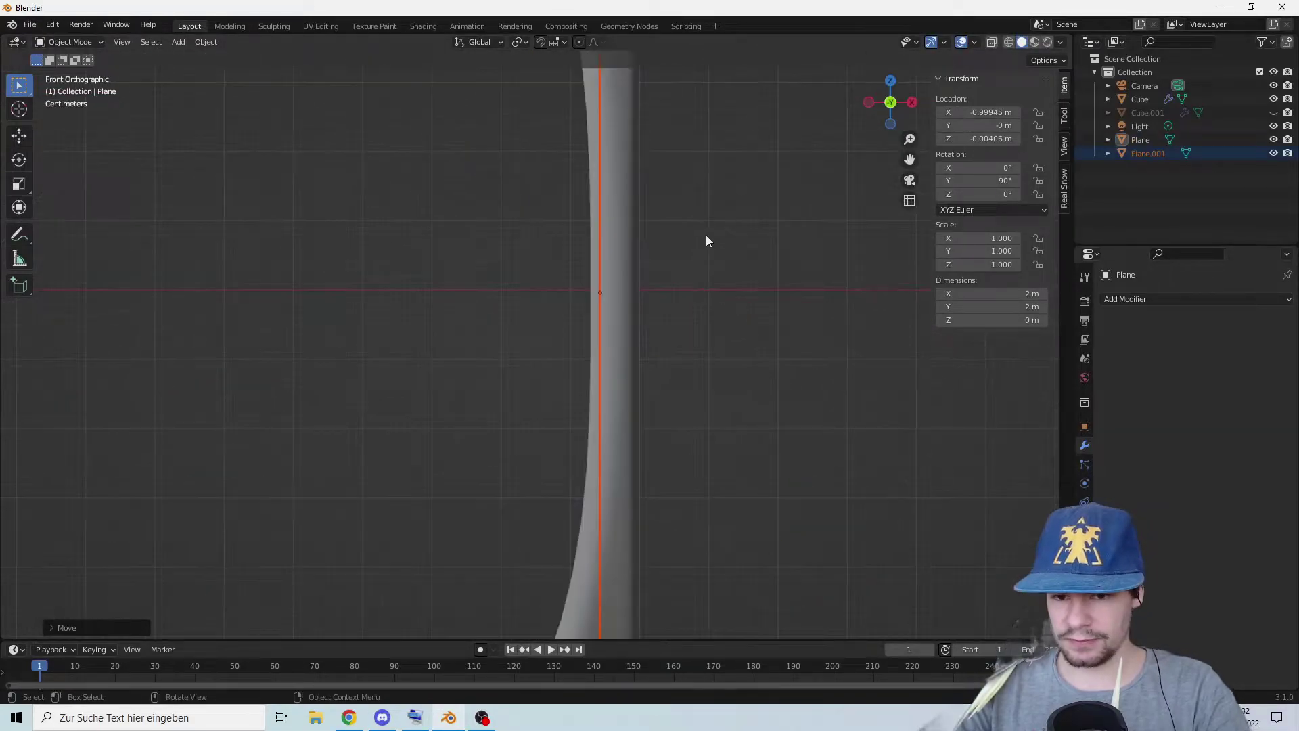
{"action": "key", "text": "g"}
{"action": "key", "text": "x"}
{"action": "left_click", "coordinate": [781, 219]}
{"action": "scroll", "coordinate": [782, 218], "scroll_direction": "up", "scroll_amount": 5}
{"action": "scroll", "coordinate": [782, 218], "scroll_direction": "down", "scroll_amount": 15}
Select both side planes and paste another pair rotated 90° about the Y axis
{"action": "middle_click_drag", "start_coordinate": [608, 271], "coordinate": [683, 301]}
{"action": "left_click", "coordinate": [536, 373], "text": "shift"}
{"action": "middle_click_drag", "start_coordinate": [606, 318], "coordinate": [558, 332]}
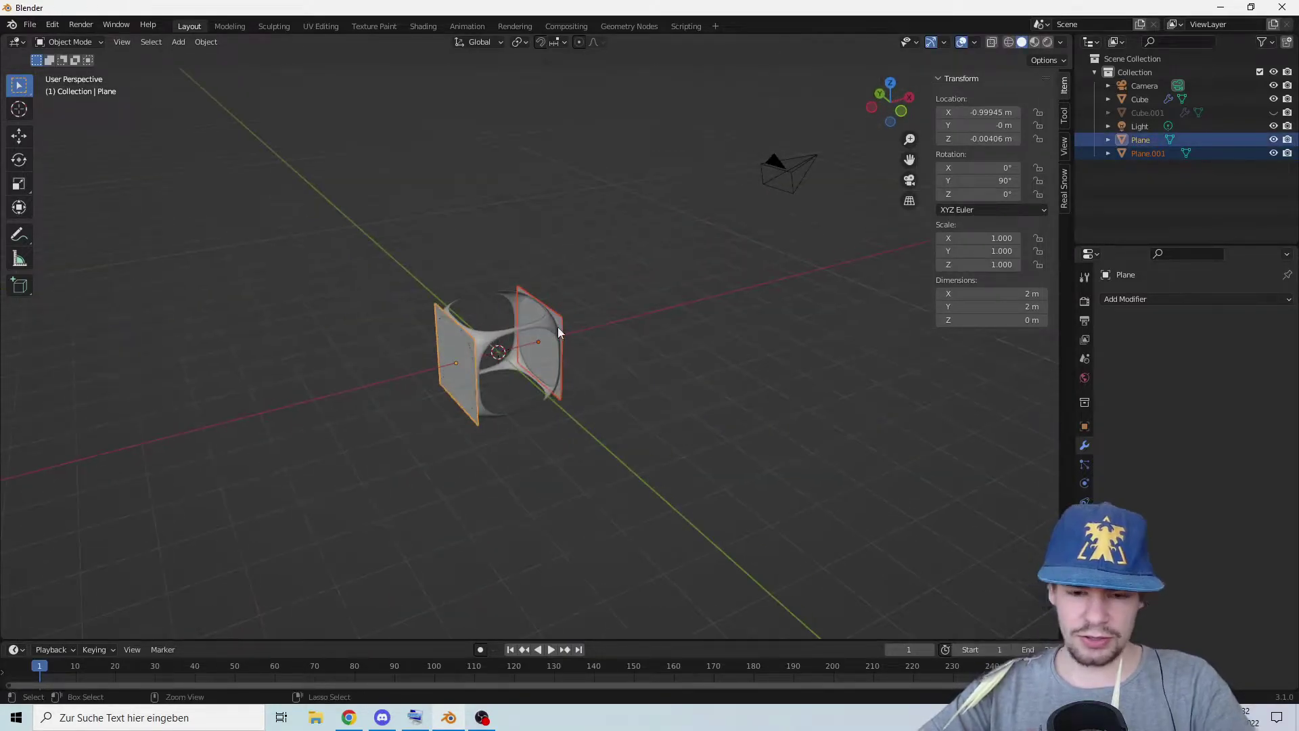
{"action": "key", "text": "ctrl+v"}
{"action": "type", "text": "ry90"}
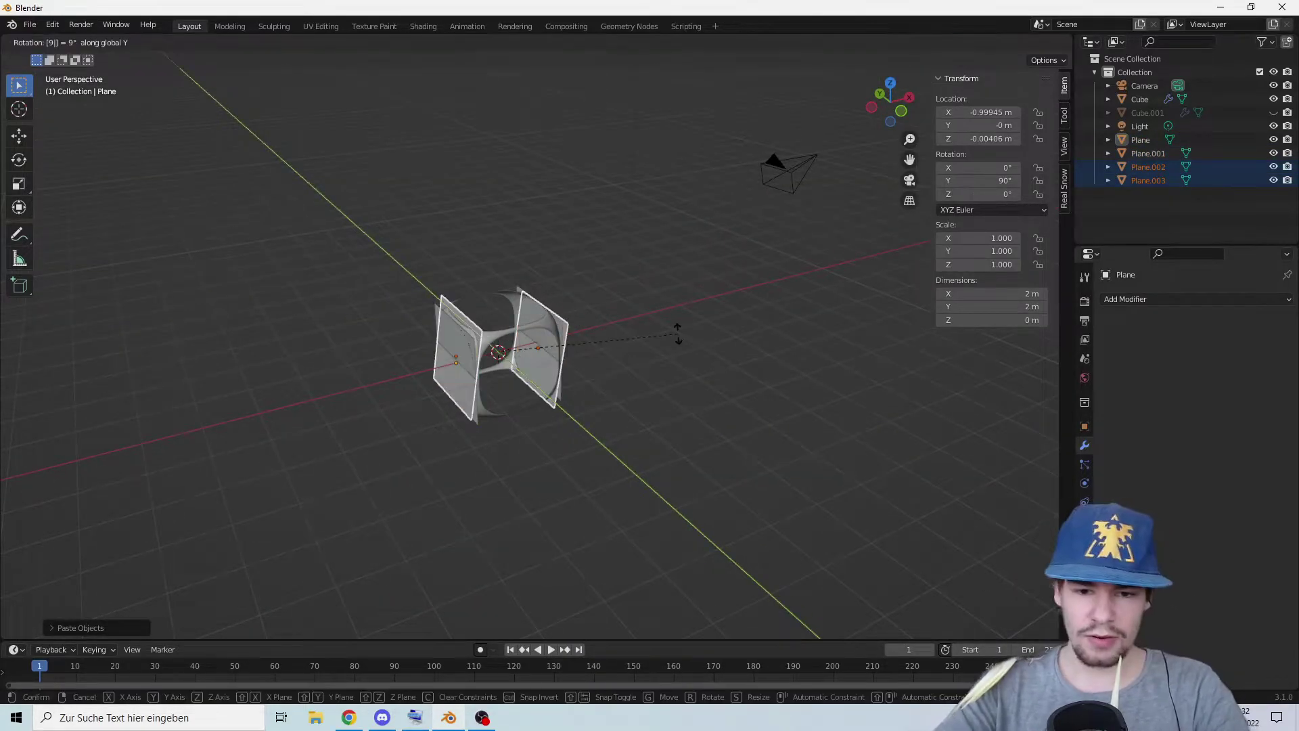
{"action": "left_click", "coordinate": [677, 335]}
Paste a third pair of planes rotated 90° about the Z axis to cover the remaining two openings
{"action": "middle_click_drag", "start_coordinate": [676, 334], "coordinate": [697, 278]}
{"action": "key", "text": "ctrl+v"}
{"action": "type", "text": "rz90"}
{"action": "left_click", "coordinate": [684, 298]}
{"action": "left_click", "coordinate": [774, 272]}
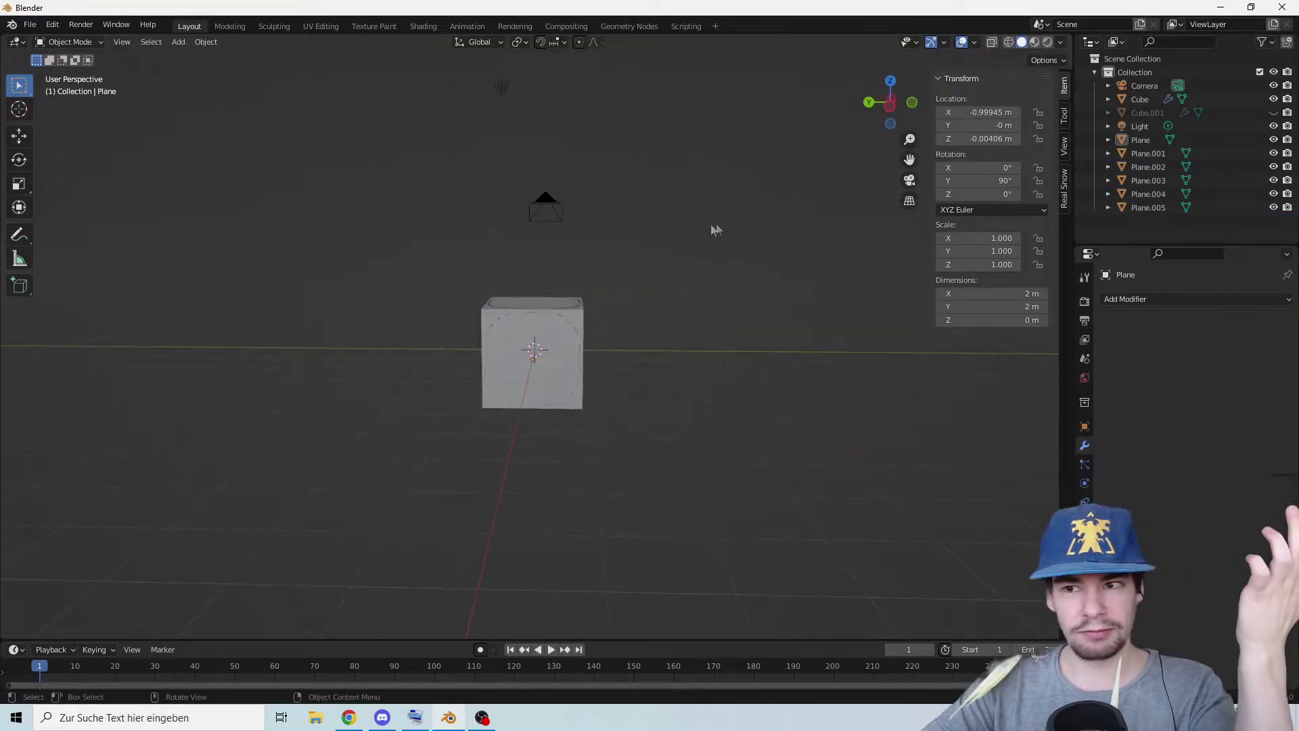
Scale all six planes down to about 0.67 around their individual origins
{"action": "scroll", "coordinate": [643, 299], "scroll_direction": "up", "scroll_amount": 3}
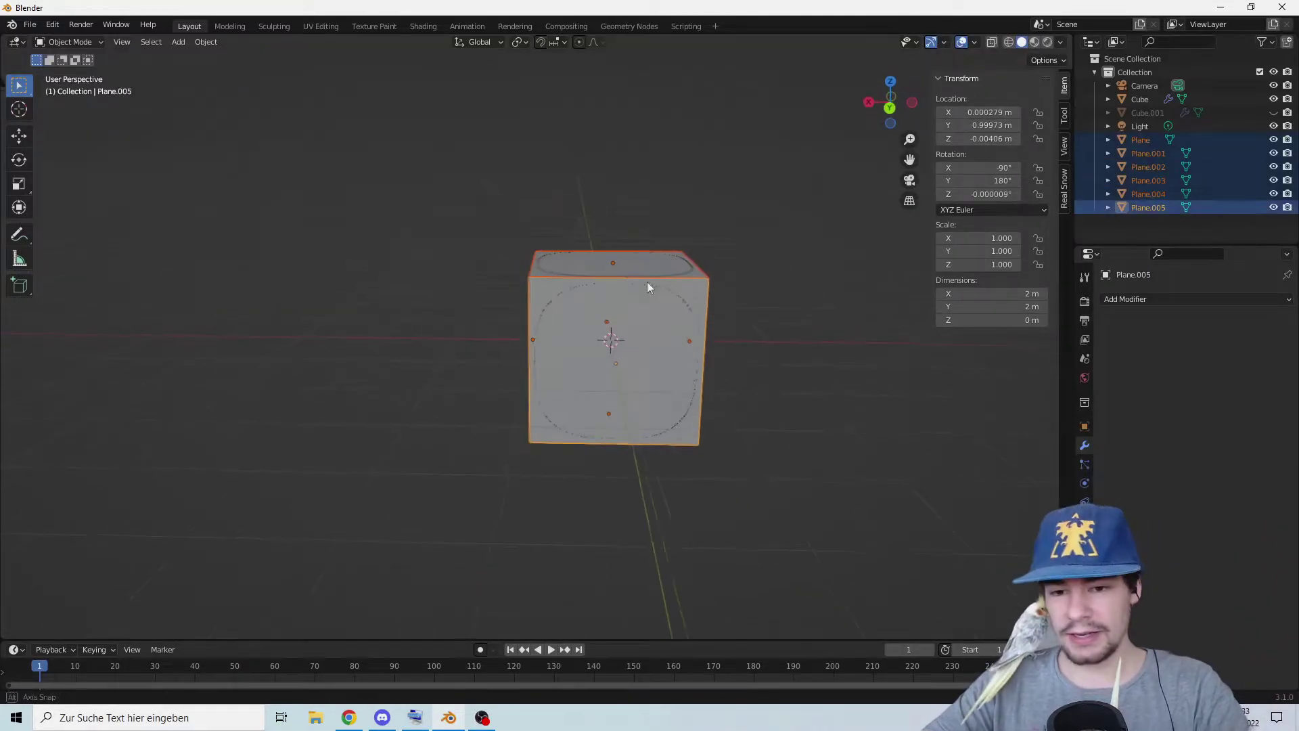
{"action": "middle_click_drag", "start_coordinate": [647, 282], "coordinate": [655, 279]}
{"action": "key", "text": "g"}
{"action": "right_click", "coordinate": [662, 248]}
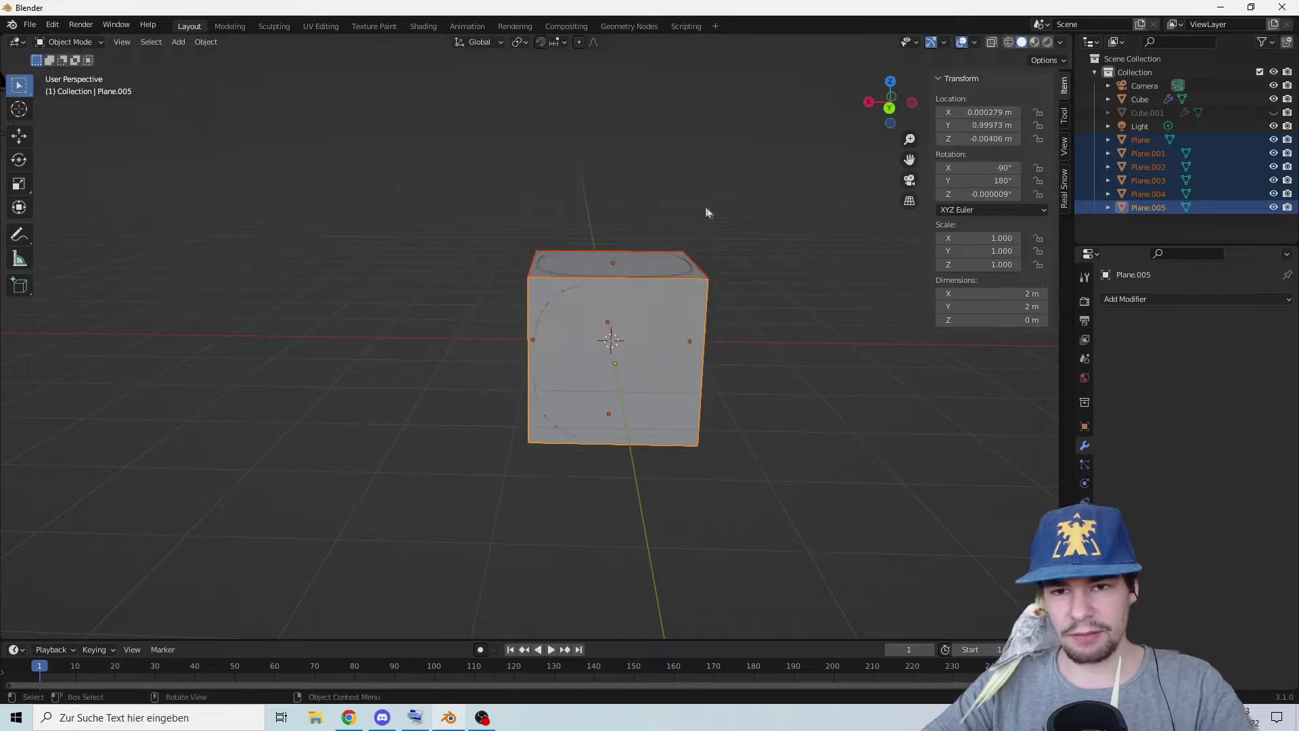
{"action": "left_click", "coordinate": [521, 42]}
{"action": "left_click", "coordinate": [581, 90]}
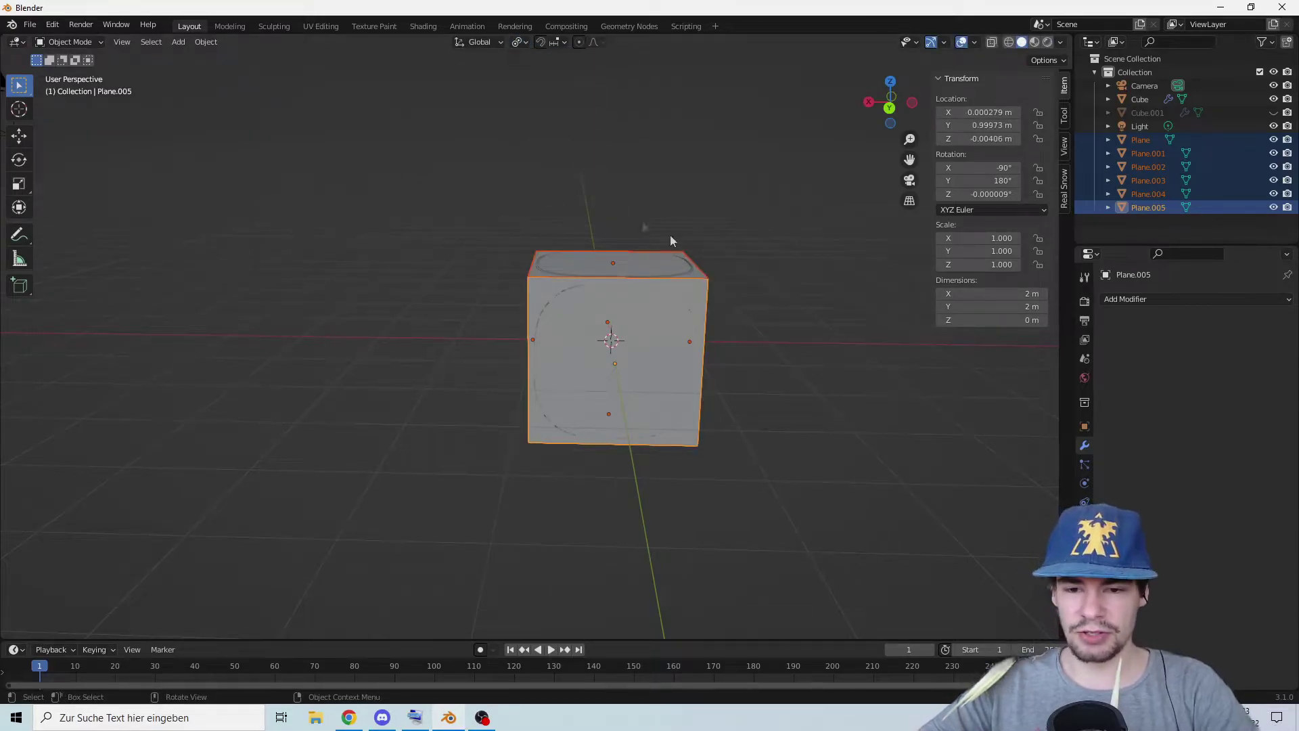
{"action": "middle_click_drag", "start_coordinate": [670, 234], "coordinate": [815, 249]}
{"action": "key", "text": "s"}
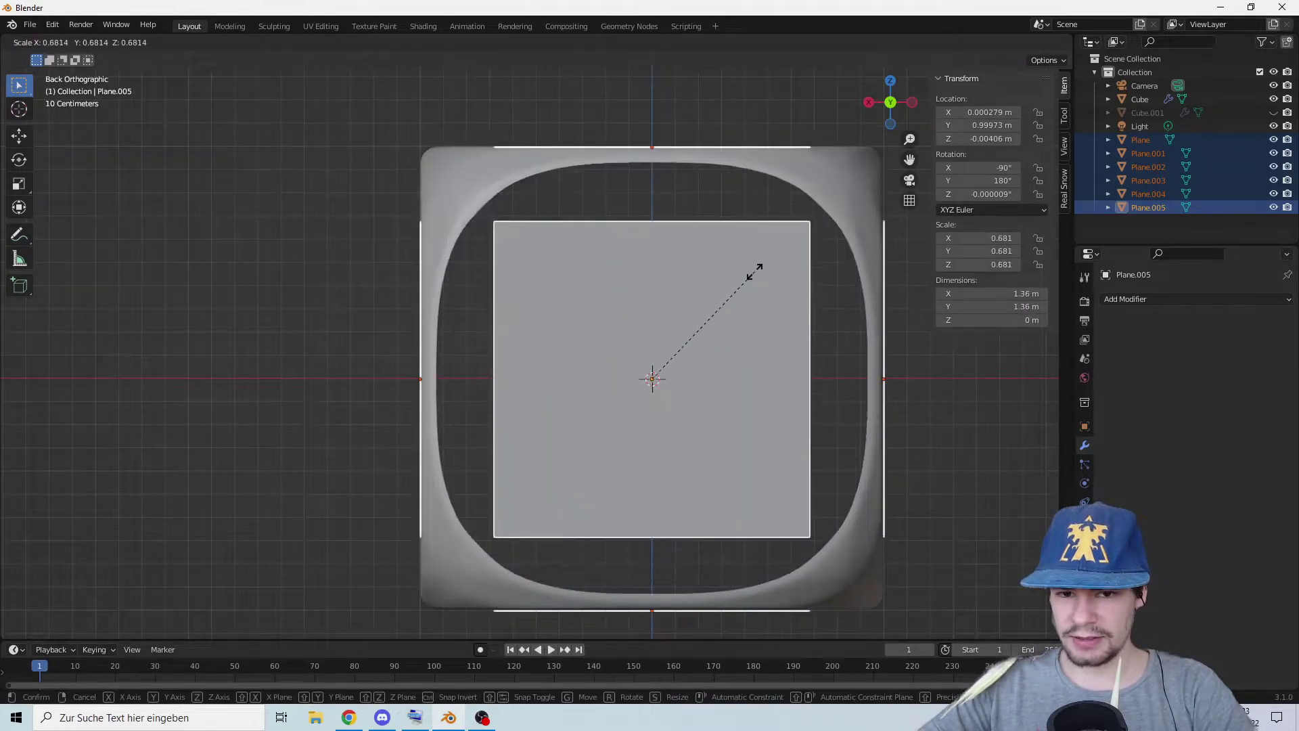
{"action": "left_click", "coordinate": [733, 263]}
{"action": "mouse_move", "coordinate": [732, 261]}
{"action": "middle_mouse_down"}
{"action": "mouse_move", "coordinate": [729, 311]}
{"action": "mouse_move", "coordinate": [736, 224]}
{"action": "mouse_move", "coordinate": [715, 251]}
{"action": "middle_mouse_up"}
{"action": "scroll", "coordinate": [729, 310], "scroll_direction": "down", "scroll_amount": 4}
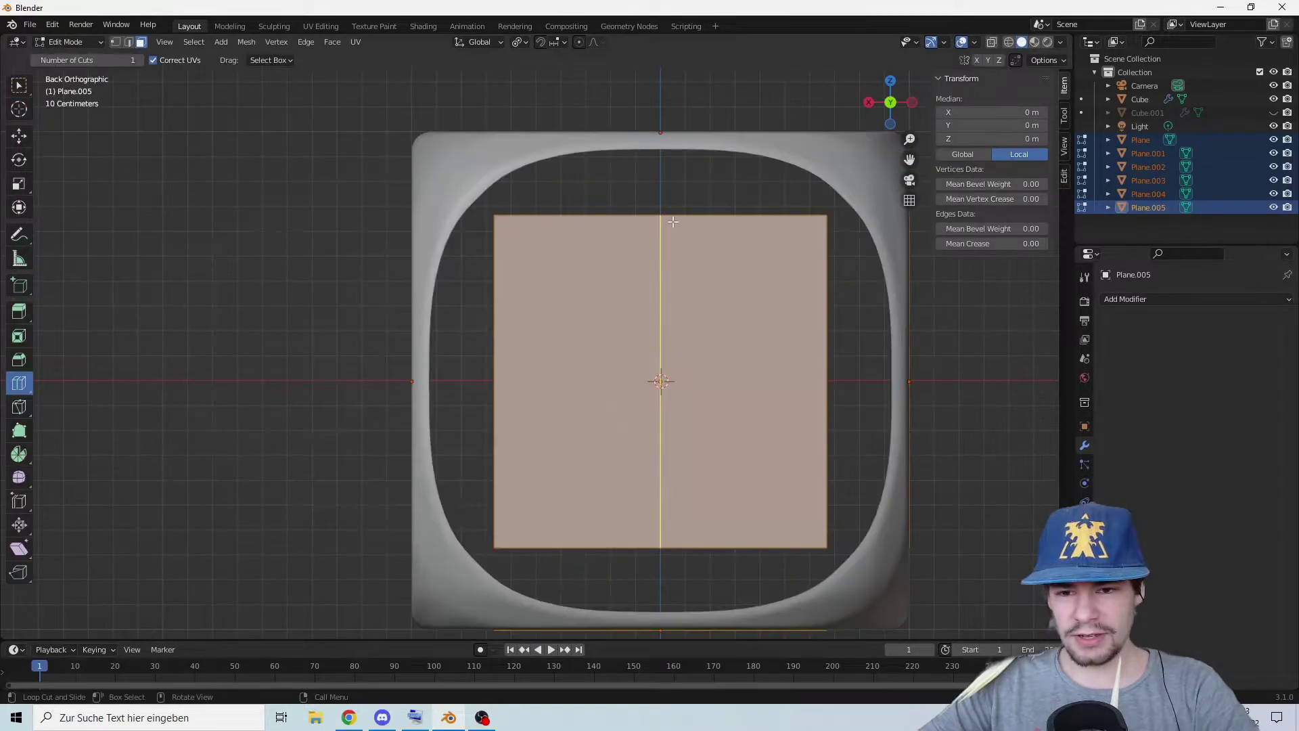
Divide every plane into a grid with 5 vertical and 5 horizontal loop cuts
{"action": "left_click", "coordinate": [673, 221]}
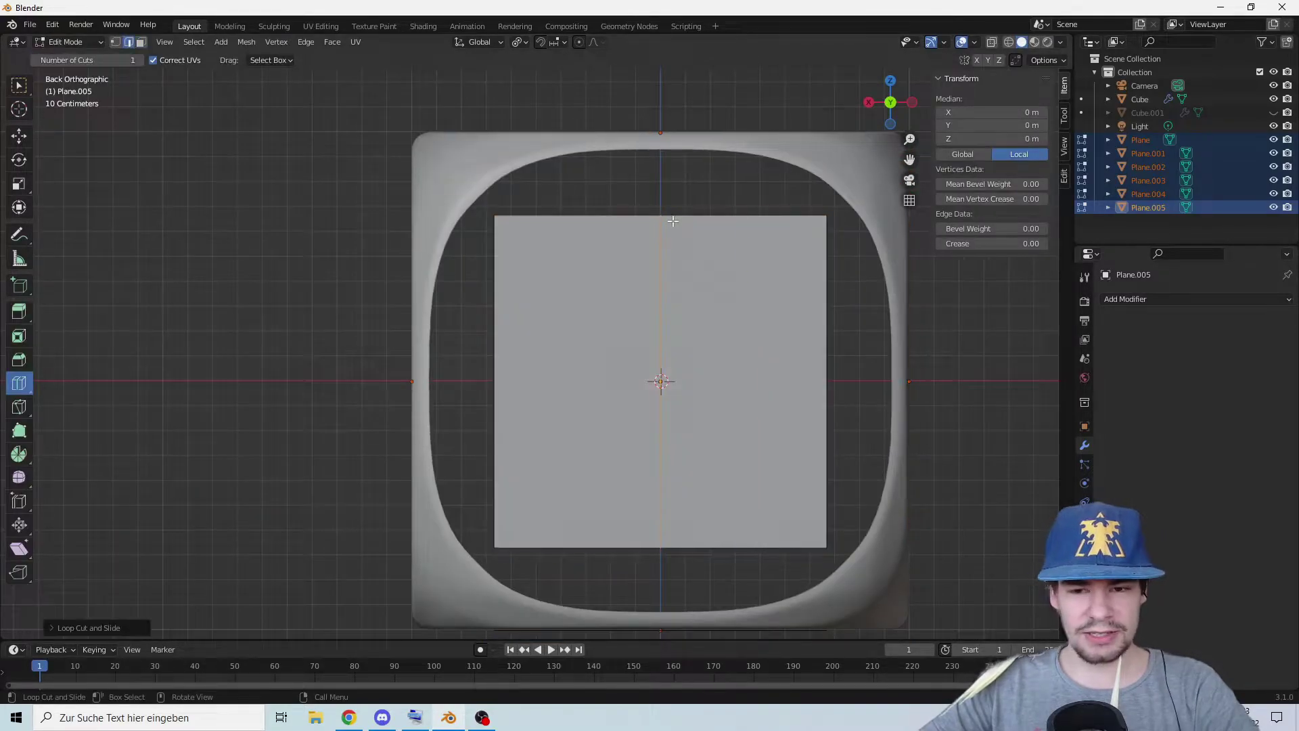
{"action": "left_click", "coordinate": [125, 627]}
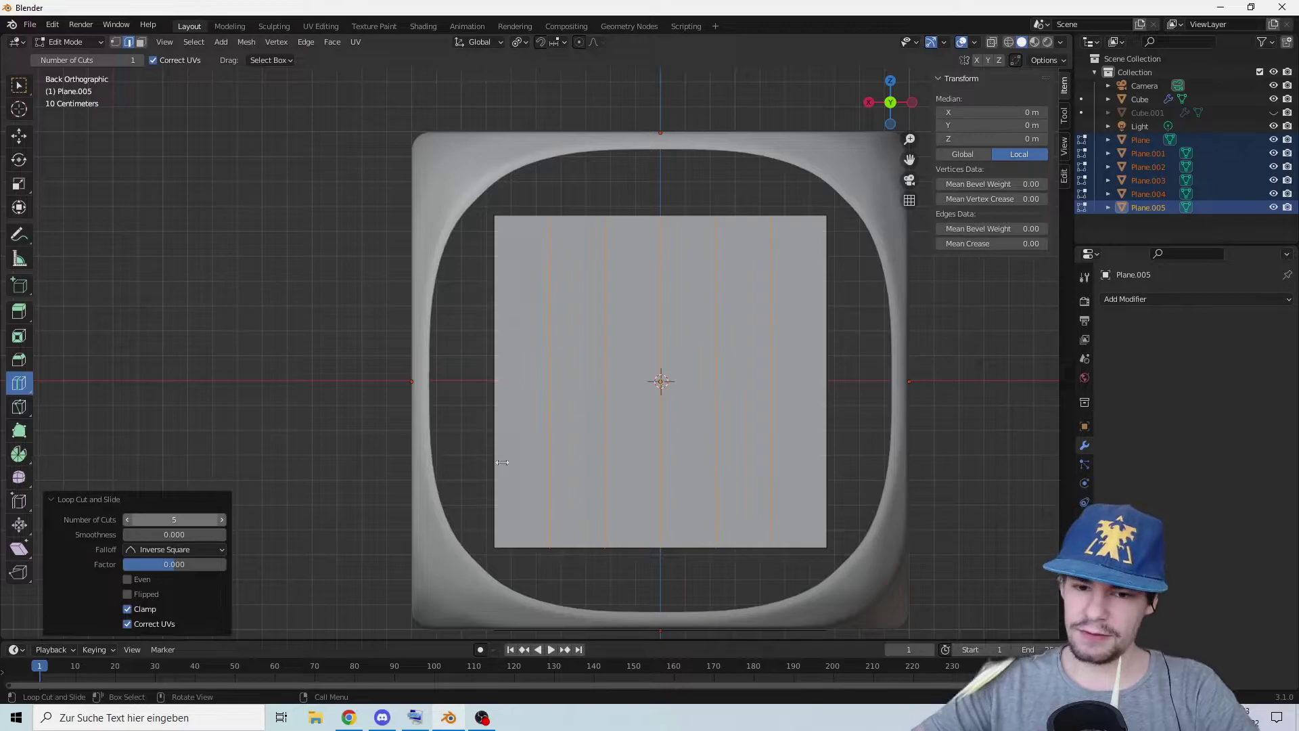
{"action": "left_click", "coordinate": [584, 366]}
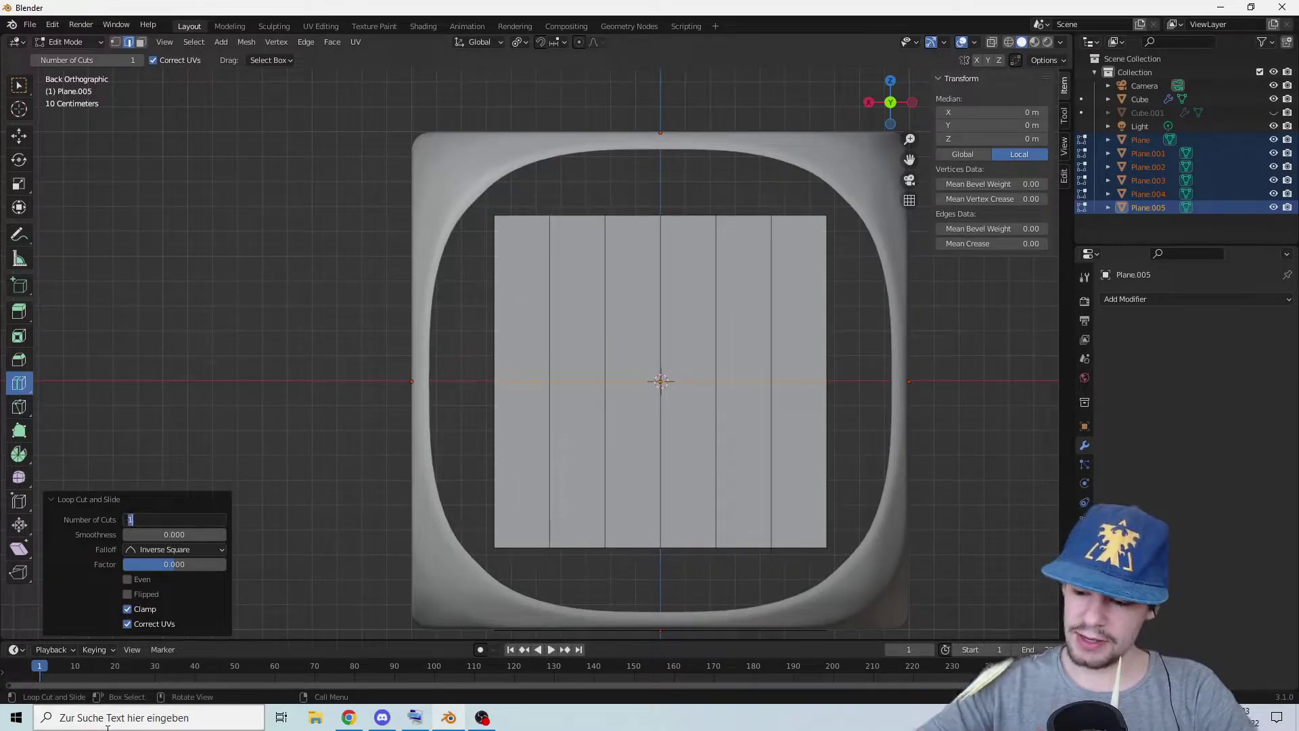
{"action": "type", "text": "5"}
{"action": "key", "text": "Return"}
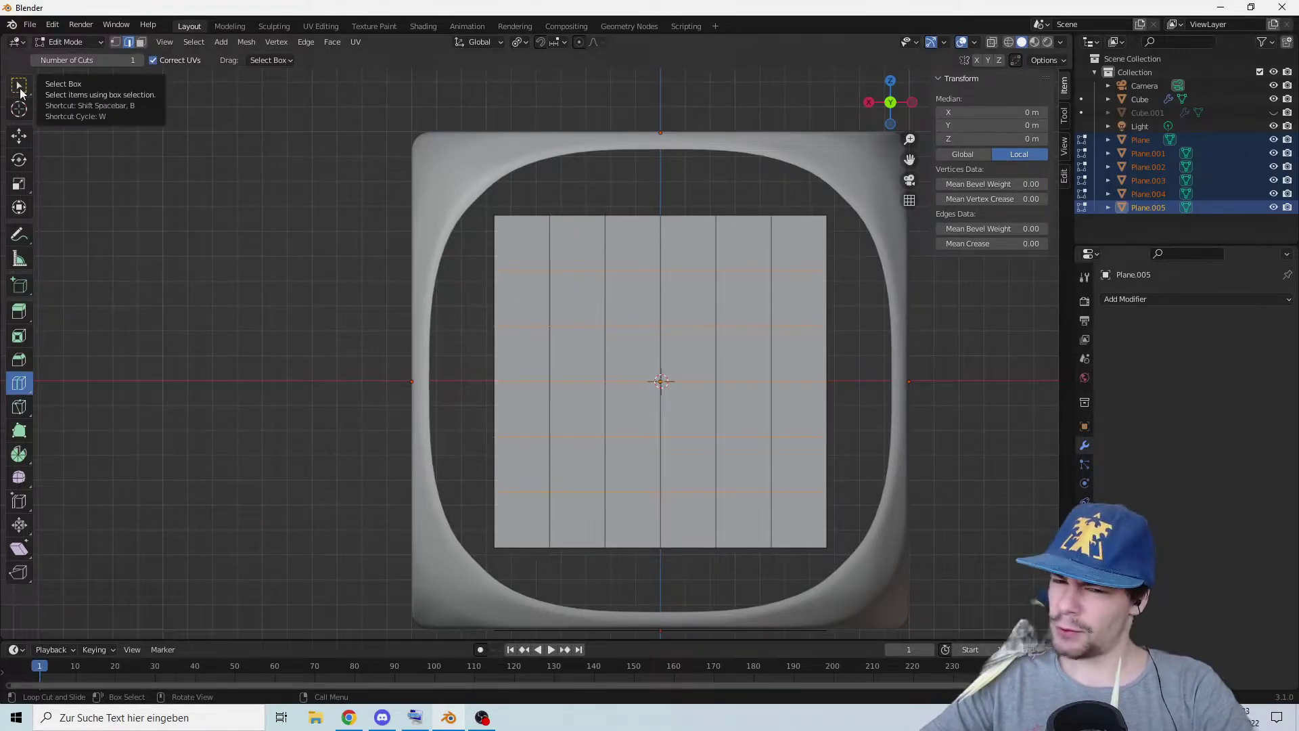
{"action": "left_click", "coordinate": [20, 89]}
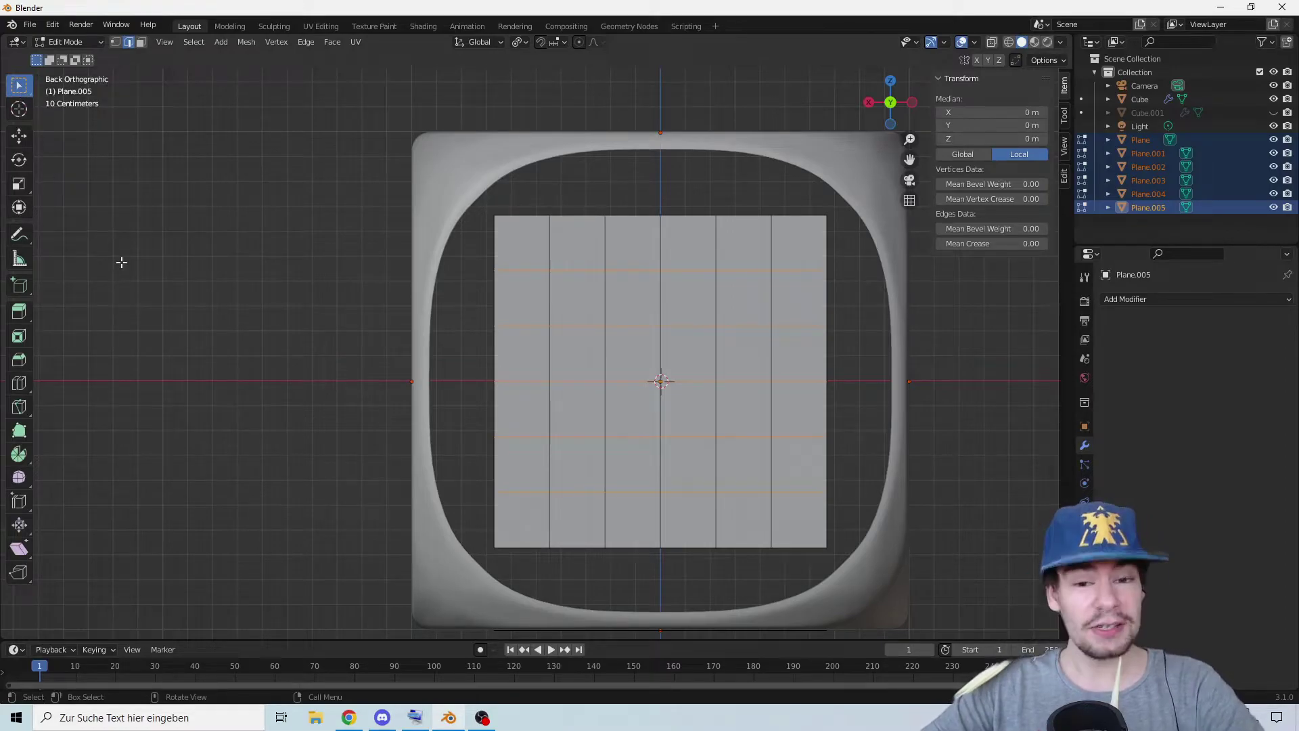
Join the six planes into one object and give it a Subdivision Surface modifier with viewport level 2
{"action": "middle_click_drag", "start_coordinate": [758, 311], "coordinate": [657, 355]}
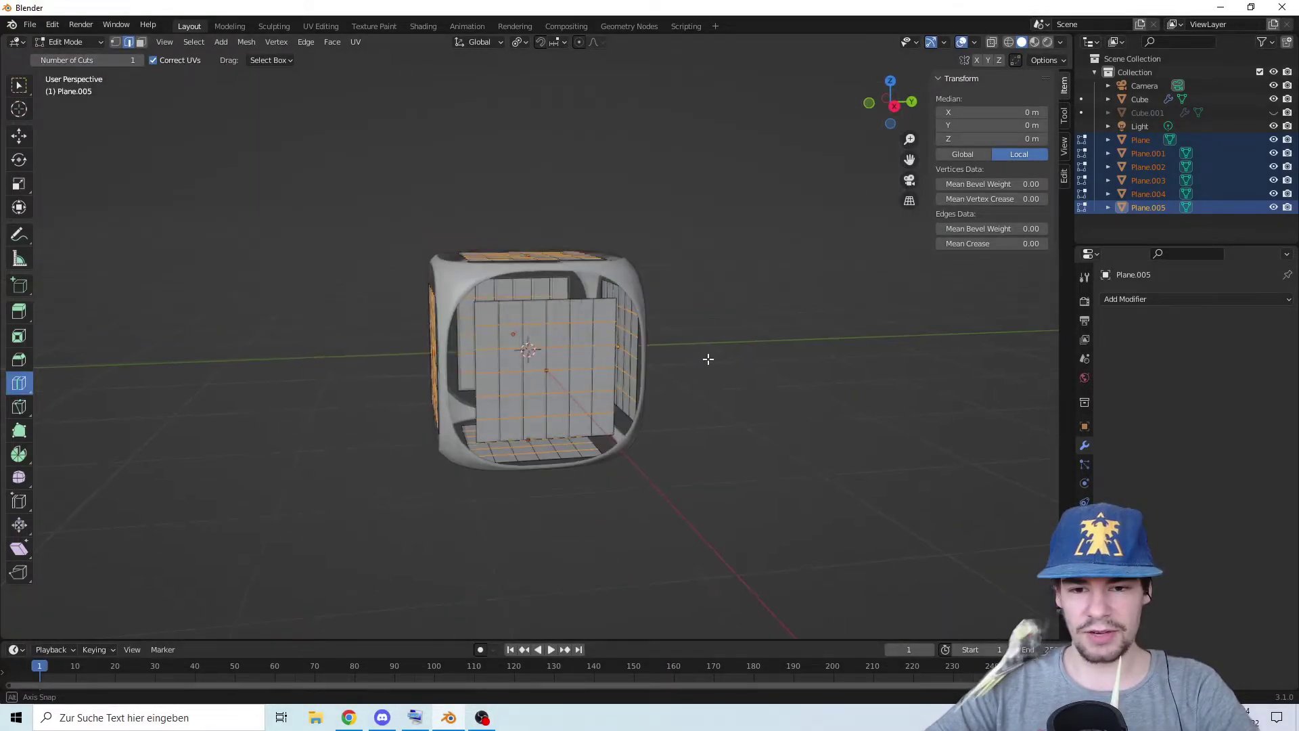
{"action": "key", "text": "Tab"}
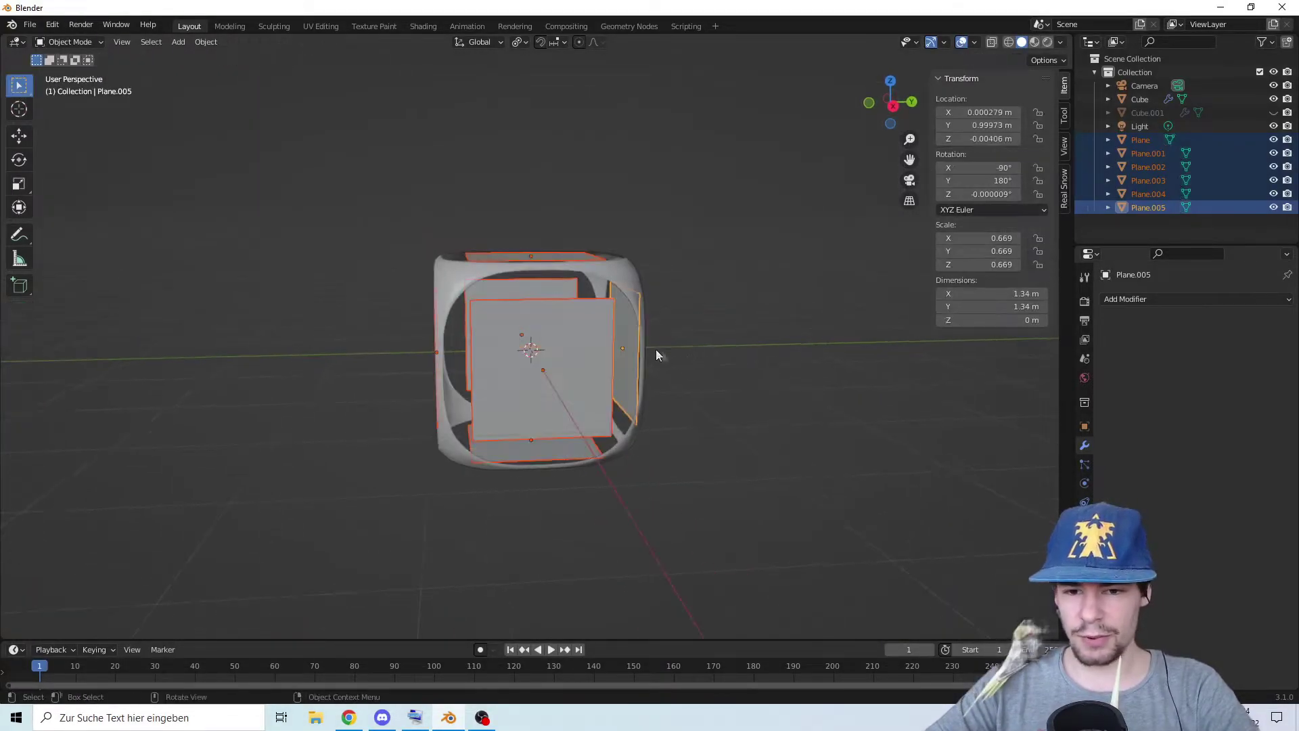
{"action": "key", "text": "ctrl+j"}
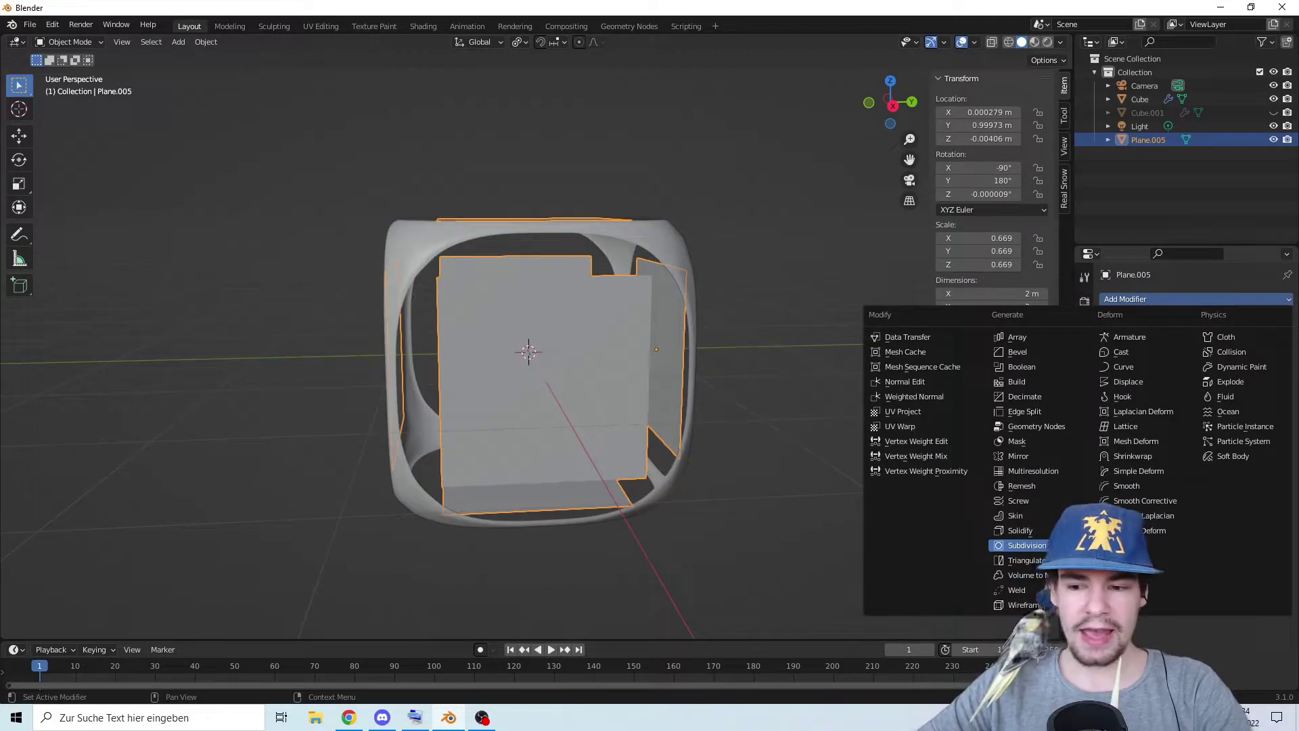
{"action": "left_click", "coordinate": [1021, 545]}
{"action": "middle_click_drag", "start_coordinate": [802, 332], "coordinate": [764, 318]}
Apply the Mirror modifier of the rounded frame
{"action": "left_click", "coordinate": [655, 245]}
{"action": "left_click", "coordinate": [1254, 353]}
{"action": "left_click", "coordinate": [1233, 365]}
Join the rounded frame with the subdivided planes, keeping the planes as the active object
{"action": "middle_click_drag", "start_coordinate": [822, 348], "coordinate": [674, 341]}
{"action": "left_click", "coordinate": [551, 332], "text": "shift"}
{"action": "middle_click_drag", "start_coordinate": [552, 332], "coordinate": [520, 423]}
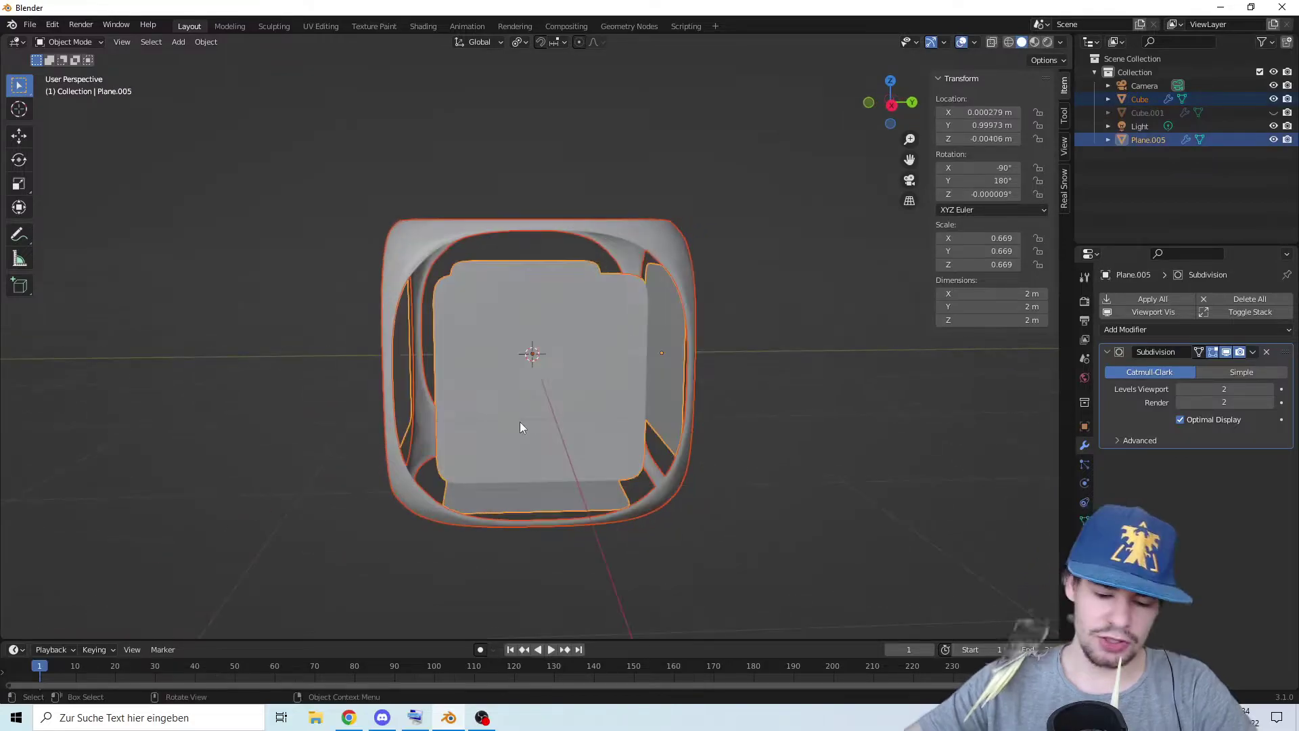
{"action": "key", "text": "ctrl+j"}
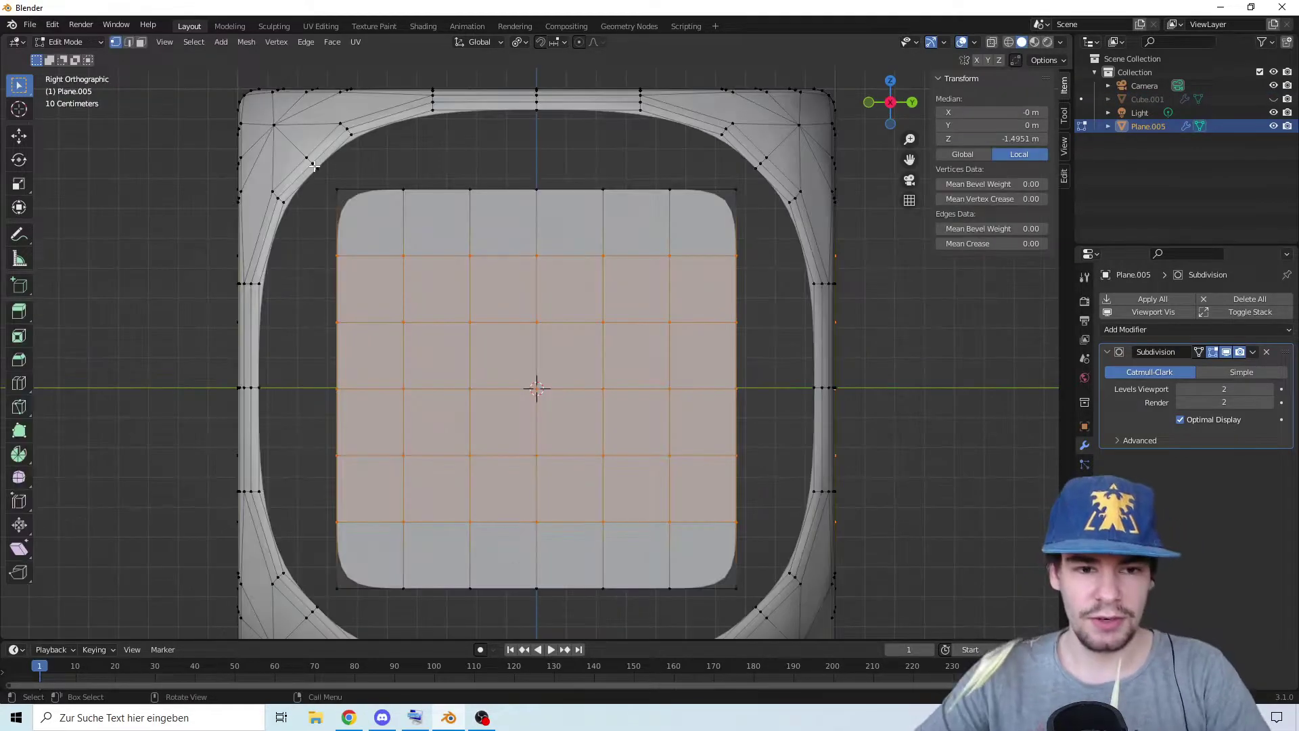
Create a face between the grid's upper-left corner edge and the nearby edge of the frame's opening
{"action": "left_click", "coordinate": [313, 164]}
{"action": "left_click_drag", "start_coordinate": [347, 197], "coordinate": [347, 197]}
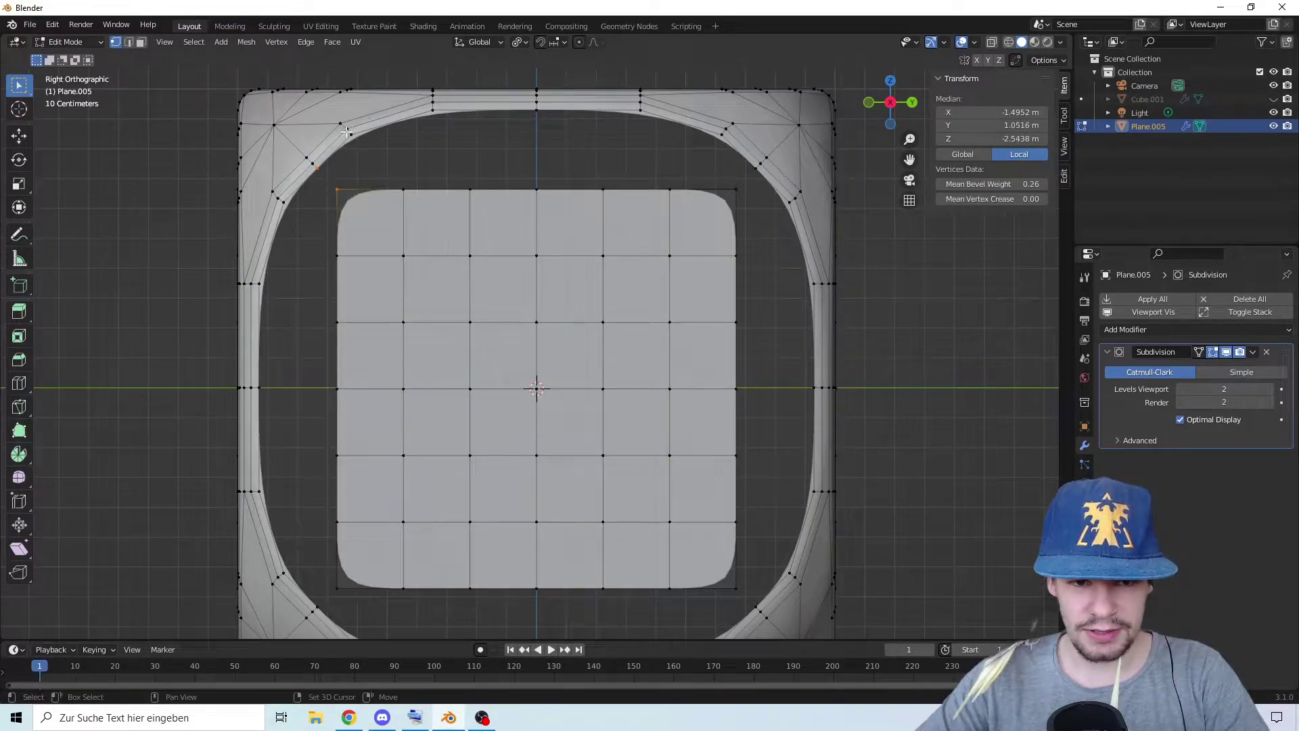
{"action": "right_click", "coordinate": [416, 86]}
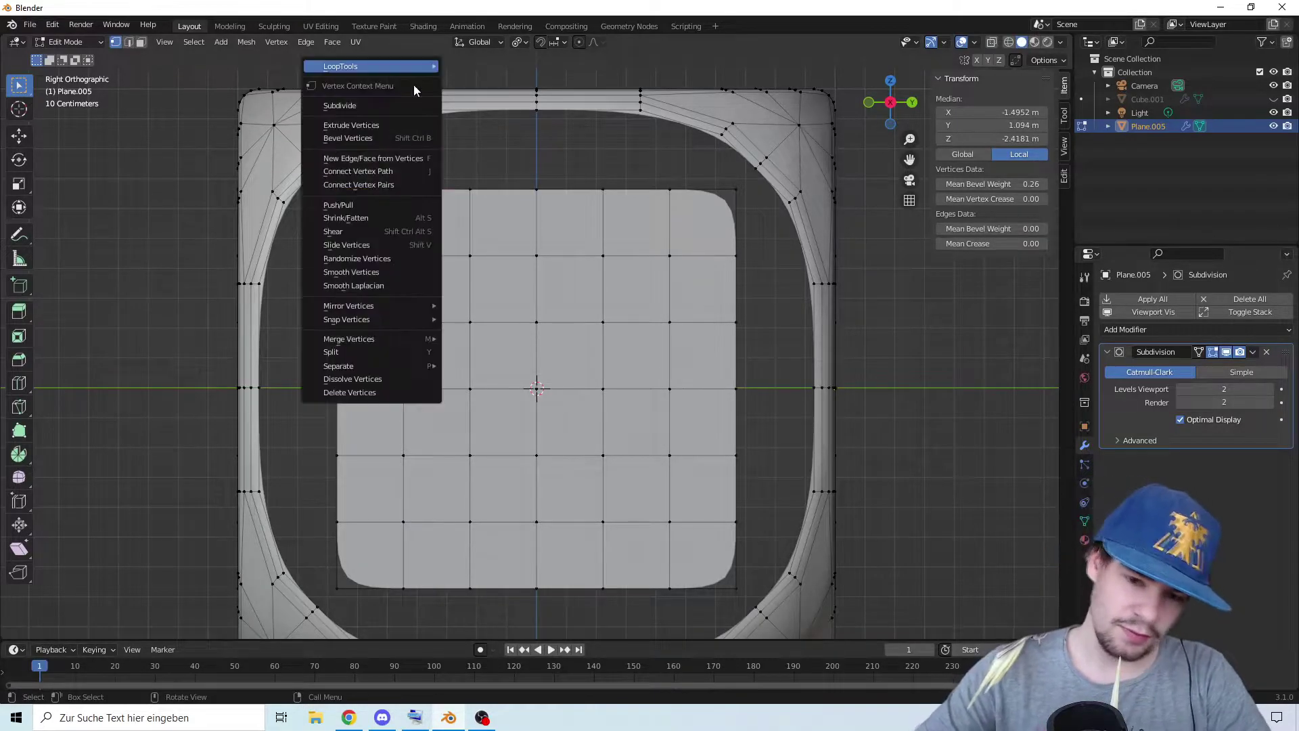
{"action": "left_click", "coordinate": [393, 157]}
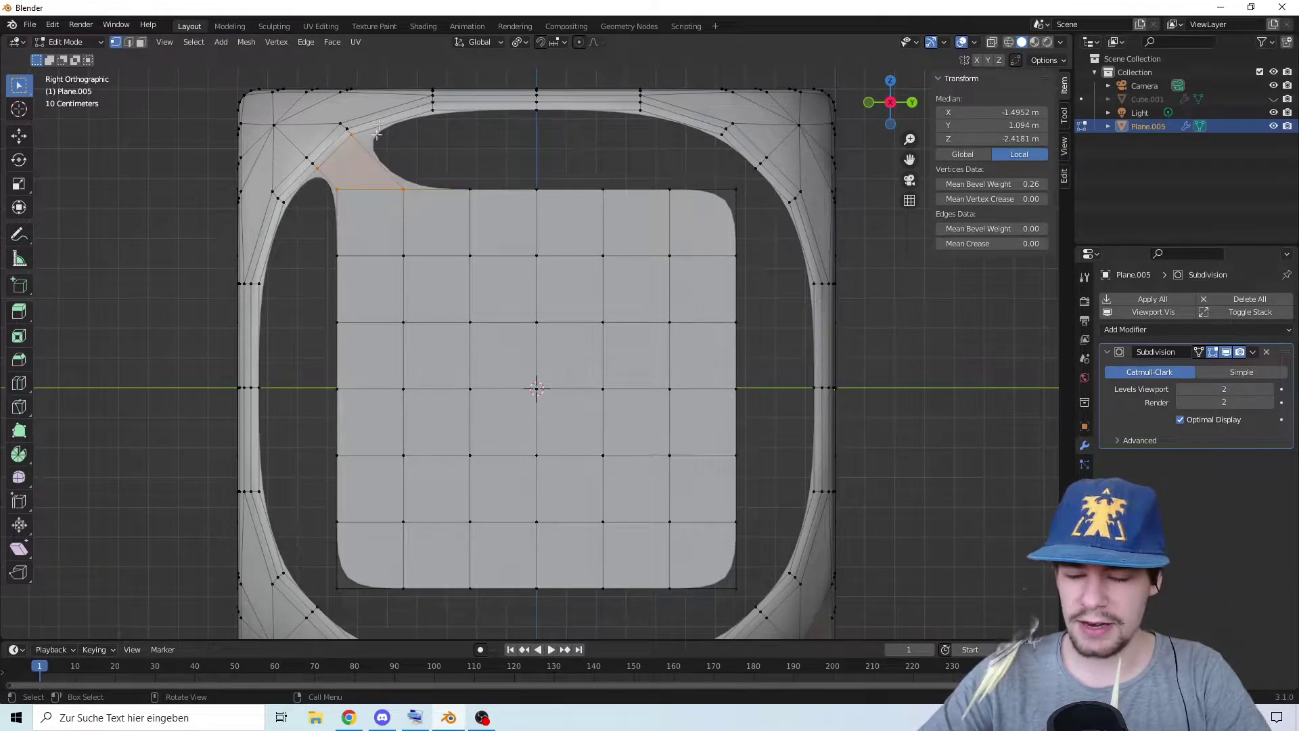
Fill the rest of the gap around this side's grid with faces connecting its edges to the frame's opening
{"action": "left_click", "coordinate": [351, 135]}
{"action": "left_click", "coordinate": [409, 190], "text": "shift"}
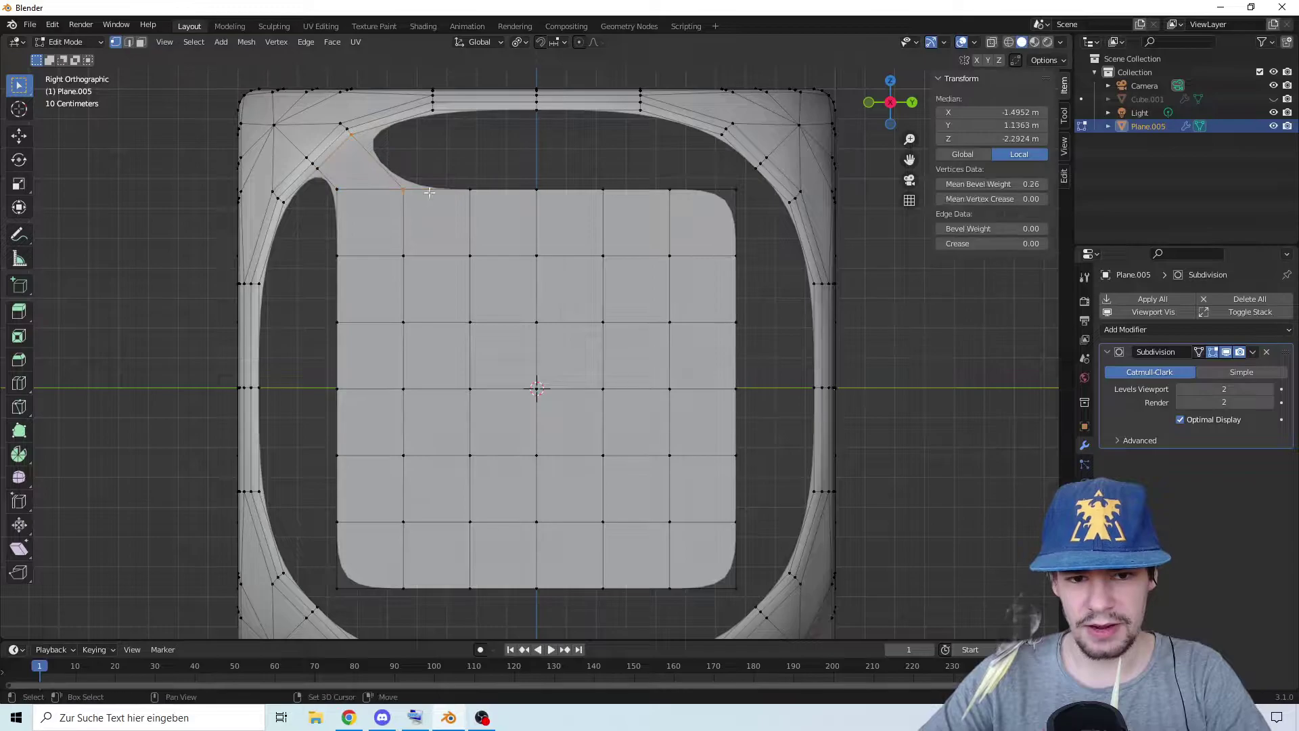
{"action": "right_click", "coordinate": [438, 154]}
{"action": "left_click", "coordinate": [437, 155]}
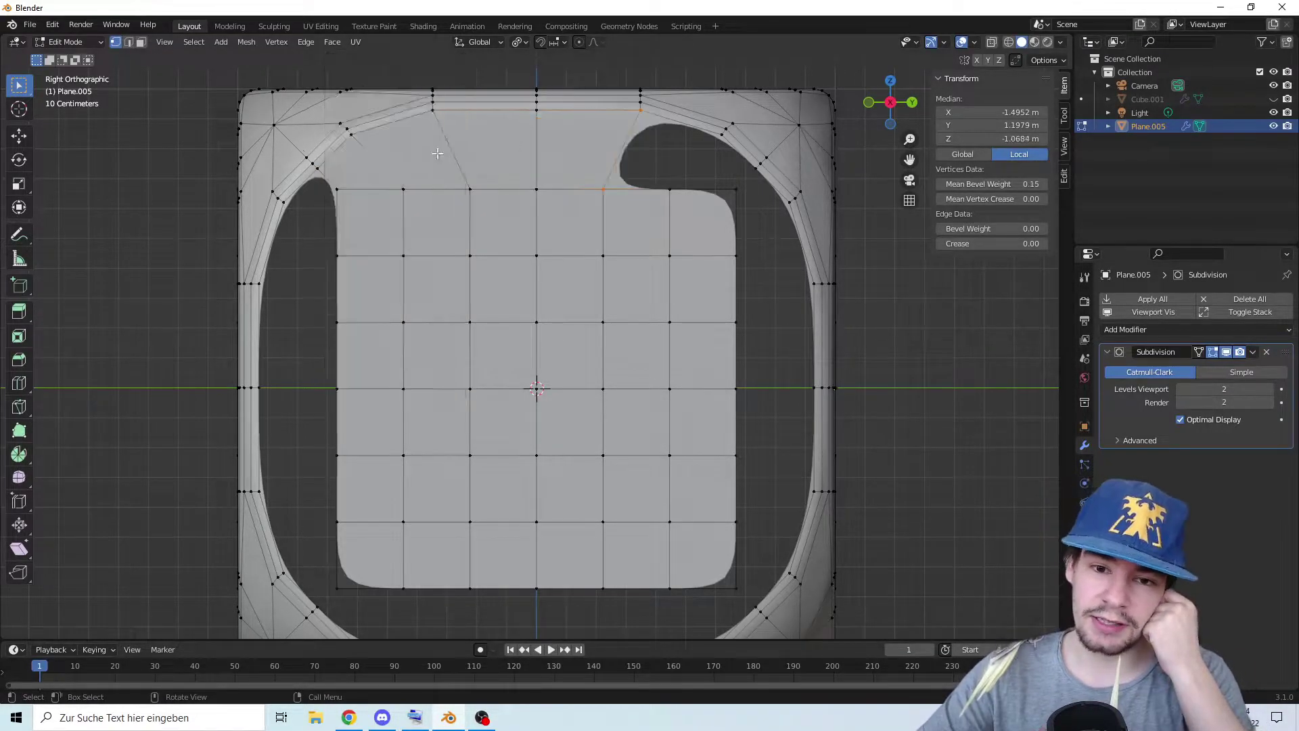
{"action": "right_click", "coordinate": [438, 155]}
{"action": "left_click", "coordinate": [437, 155]}
{"action": "right_click", "coordinate": [438, 155]}
{"action": "left_click", "coordinate": [437, 155]}
{"action": "right_click", "coordinate": [438, 155]}
{"action": "left_click", "coordinate": [438, 155]}
{"action": "right_click", "coordinate": [437, 154]}
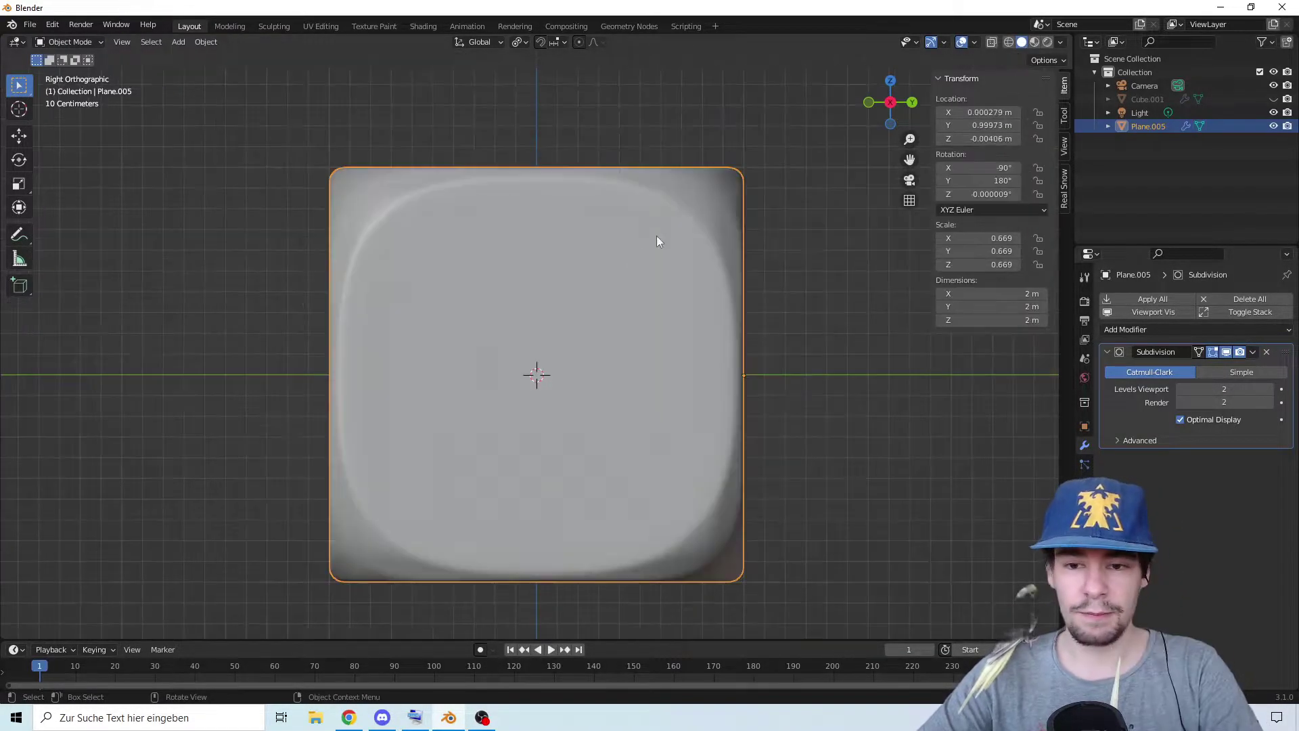
Turn on the face orientation overlay and view the die's outer faces from the side
{"action": "mouse_move", "coordinate": [739, 284]}
{"action": "middle_mouse_down"}
{"action": "mouse_move", "coordinate": [691, 313]}
{"action": "mouse_move", "coordinate": [723, 299]}
{"action": "middle_mouse_up"}
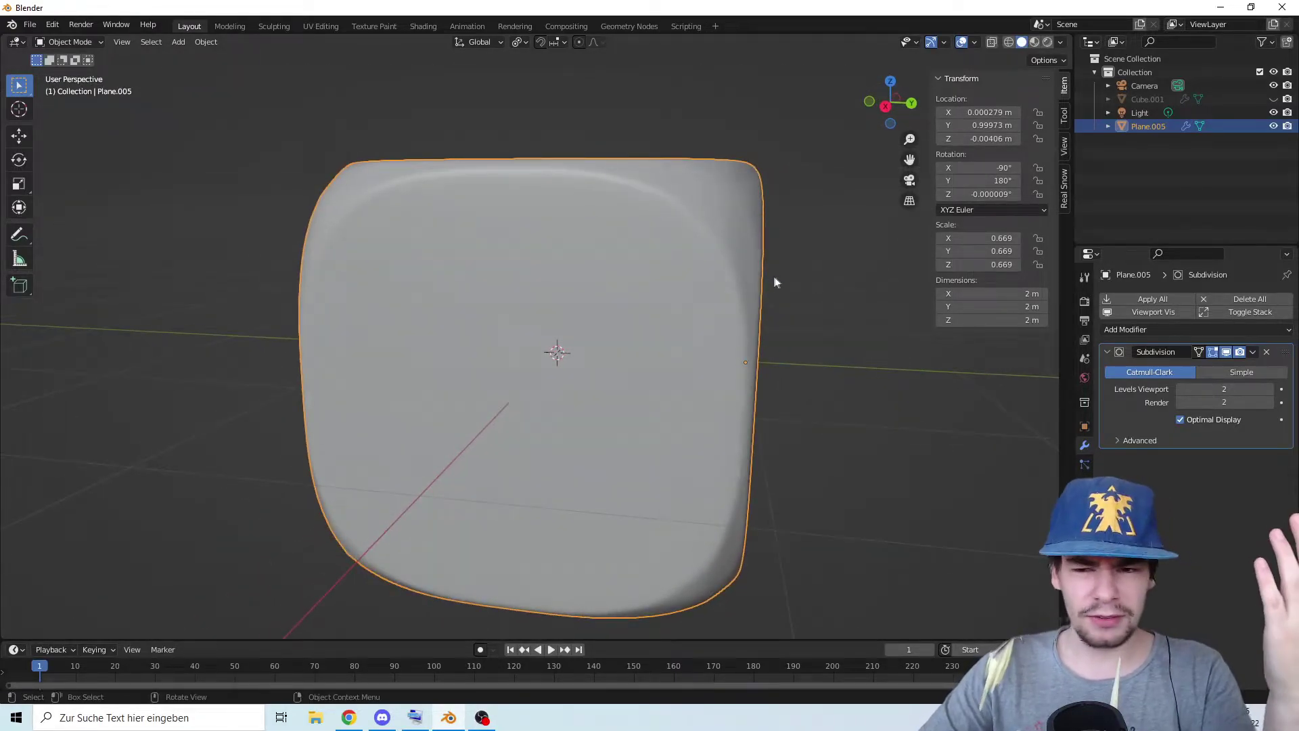
{"action": "scroll", "coordinate": [780, 274], "scroll_direction": "down", "scroll_amount": 2}
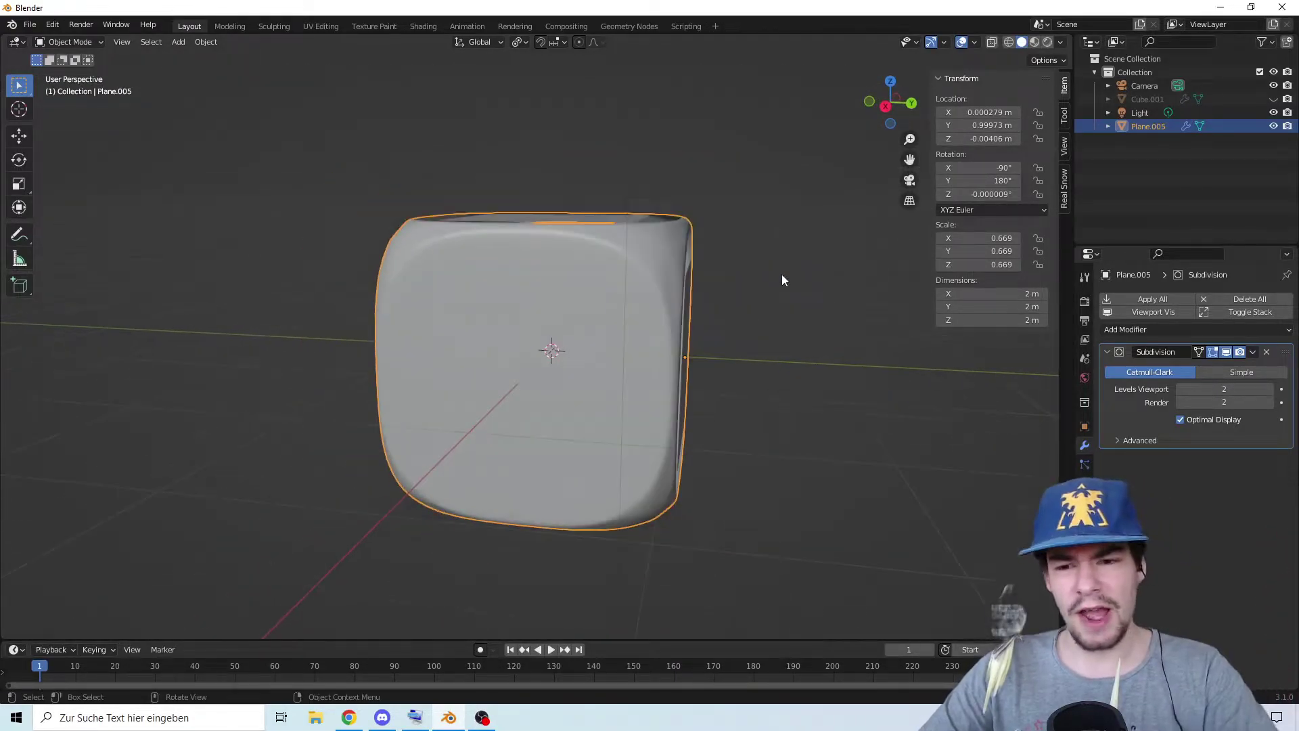
{"action": "left_click", "coordinate": [980, 42]}
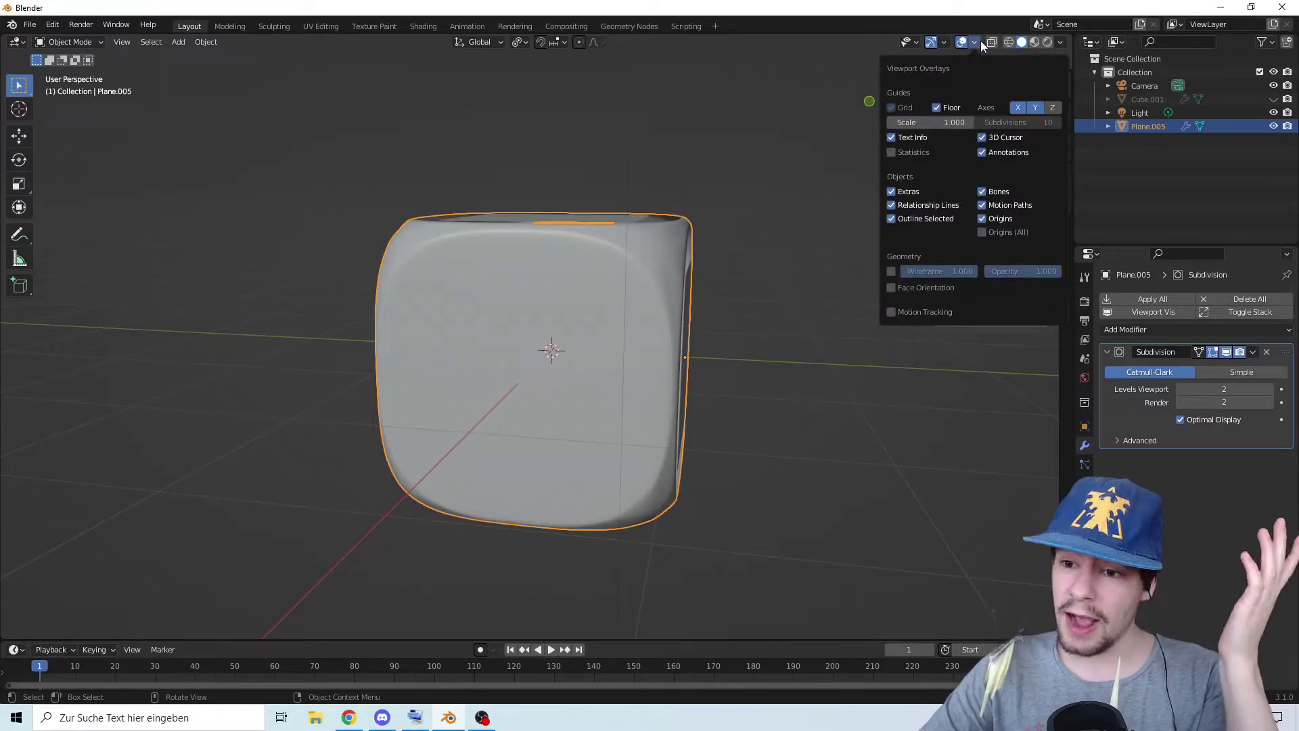
{"action": "left_click", "coordinate": [891, 289]}
{"action": "scroll", "coordinate": [784, 297], "scroll_direction": "down", "scroll_amount": 4}
{"action": "middle_click_drag", "start_coordinate": [771, 302], "coordinate": [724, 299]}
Select the die's whole mesh in edit mode and recalculate all normals to the outside
{"action": "key", "text": "Tab"}
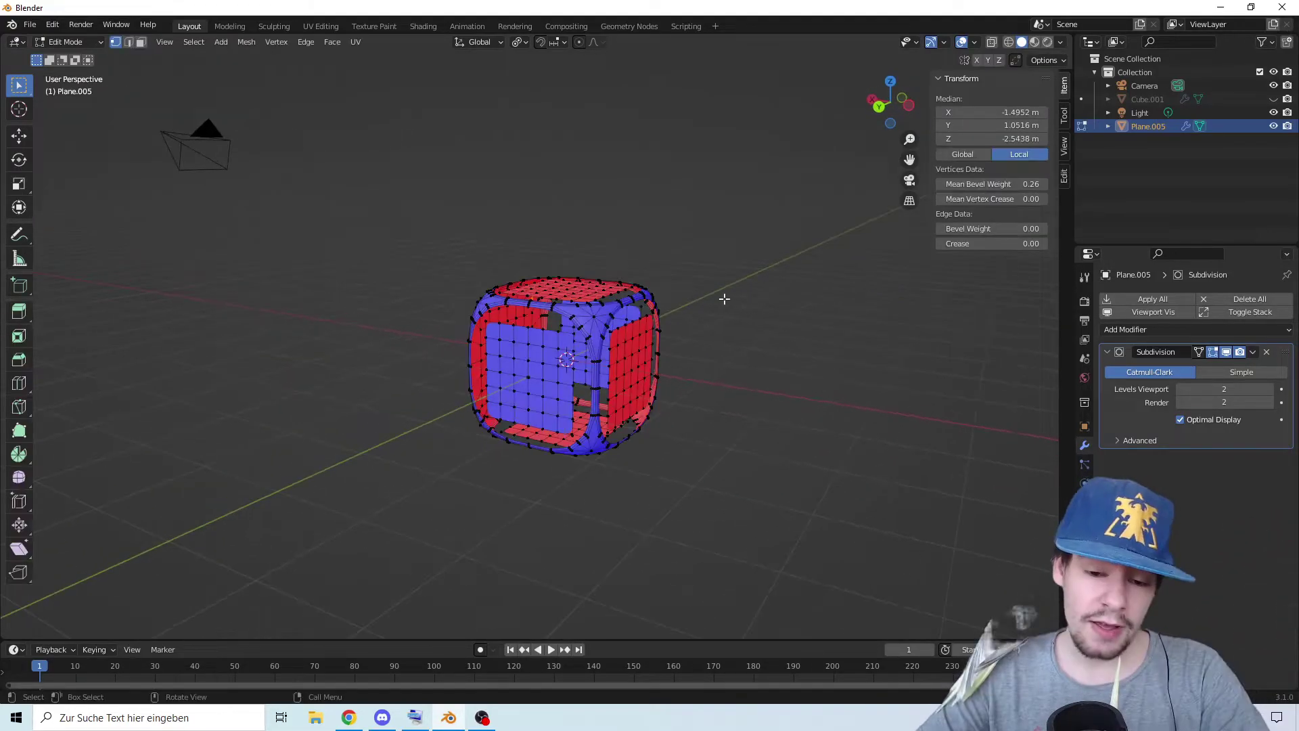
{"action": "key", "text": "a"}
{"action": "key", "text": "alt+n"}
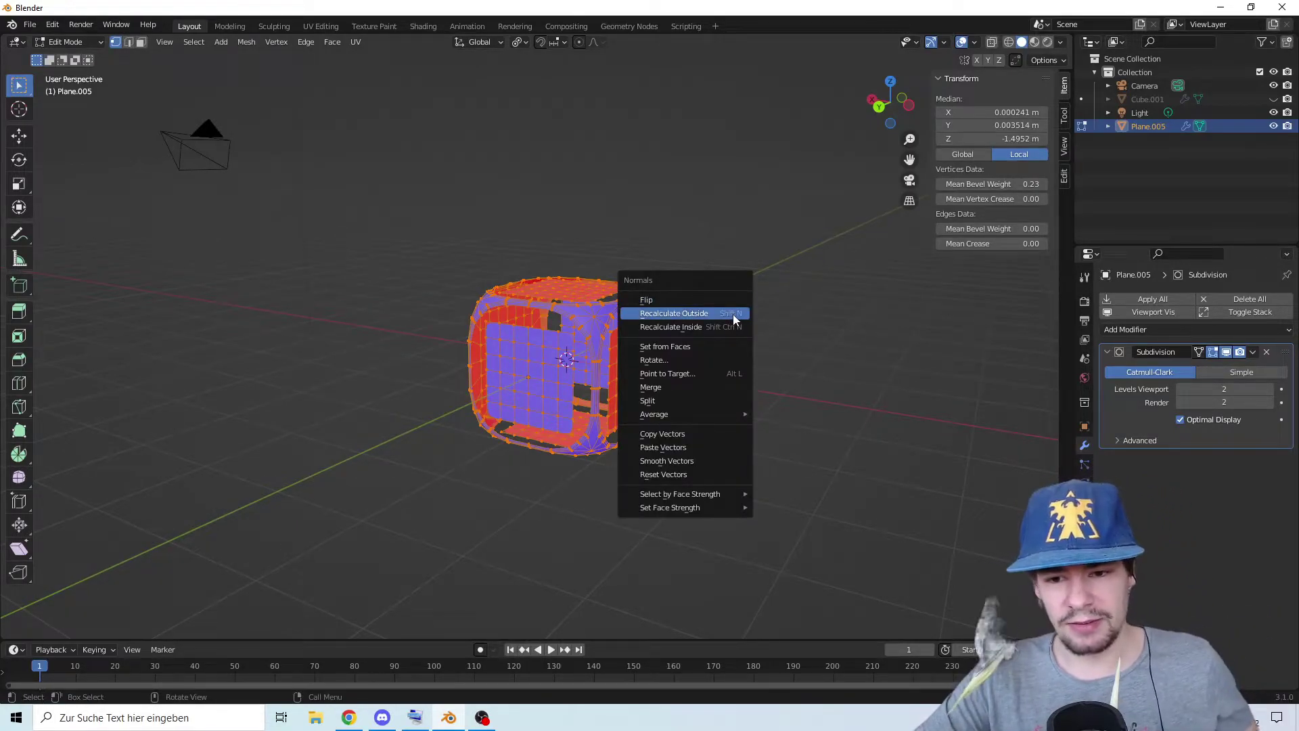
{"action": "left_click", "coordinate": [734, 315]}
Close the gaps on the remaining sides with faces between each grid and the frame's opening
{"action": "middle_click_drag", "start_coordinate": [817, 376], "coordinate": [766, 383]}
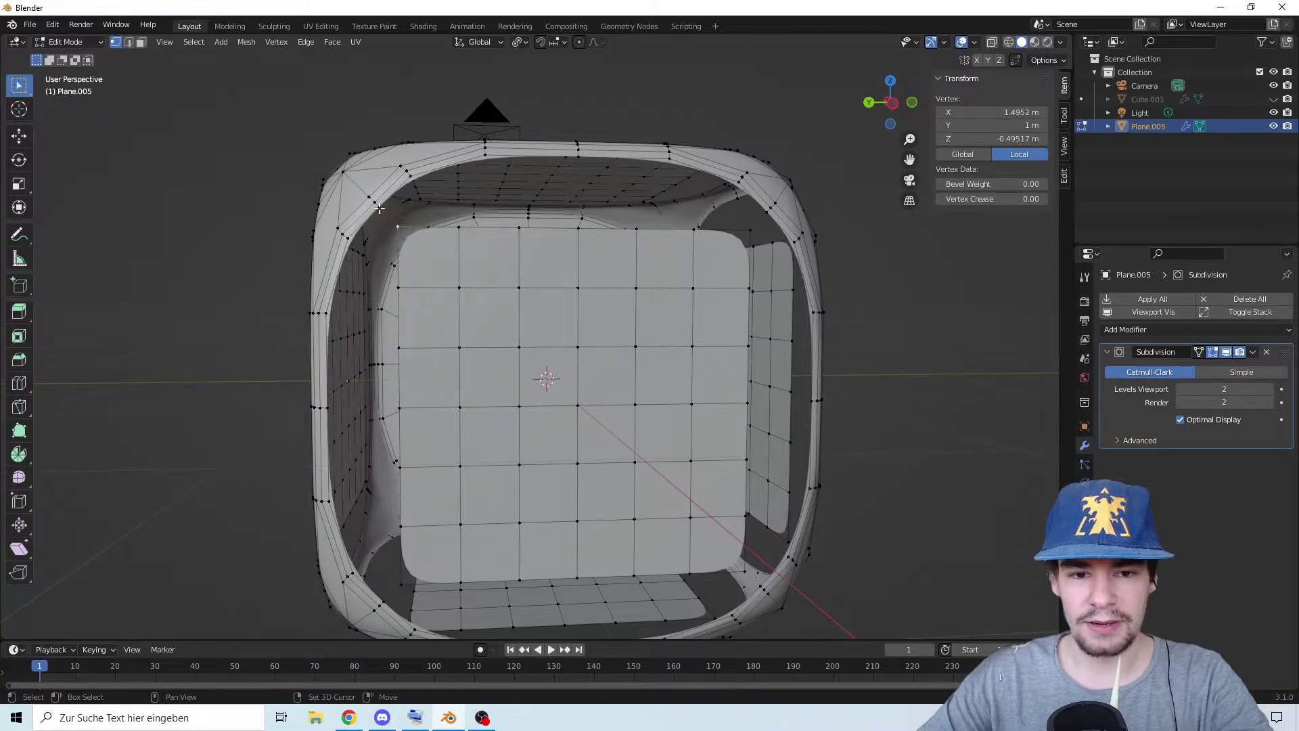
{"action": "left_click", "coordinate": [414, 175], "text": "shift"}
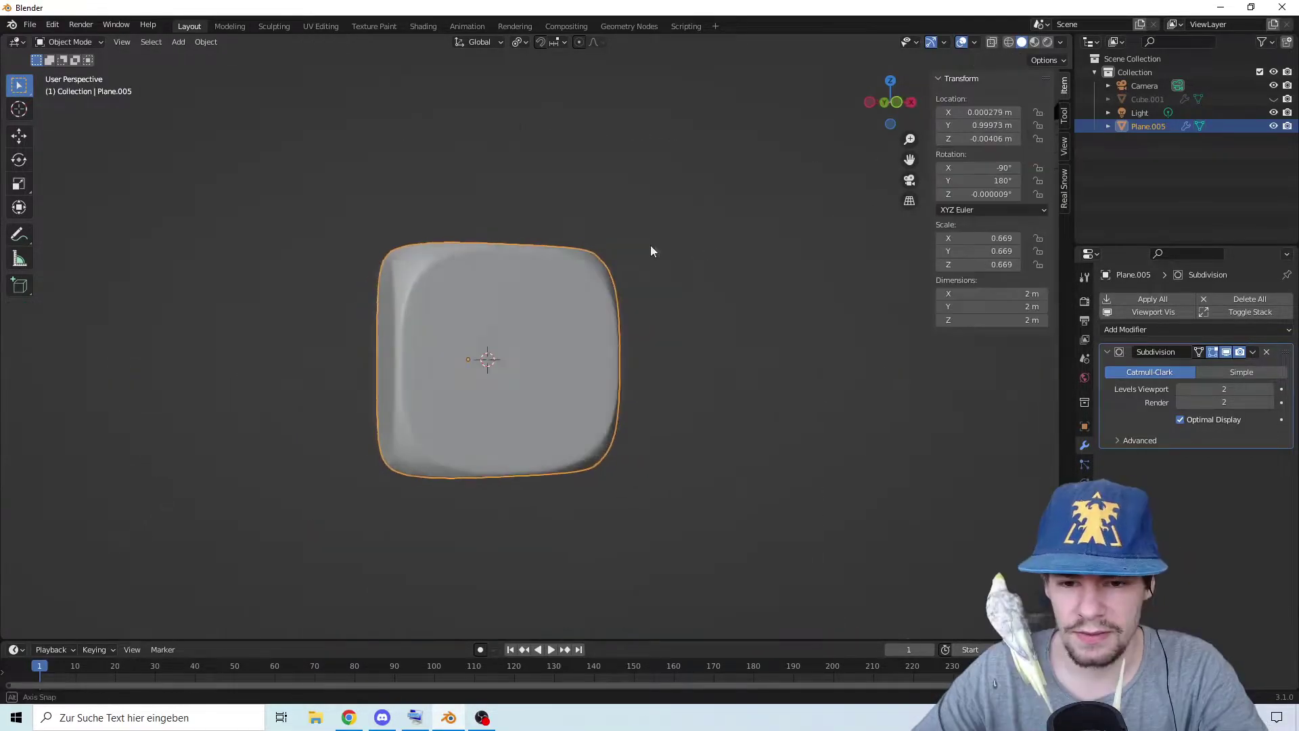
{"action": "middle_click_drag", "start_coordinate": [650, 247], "coordinate": [788, 266]}
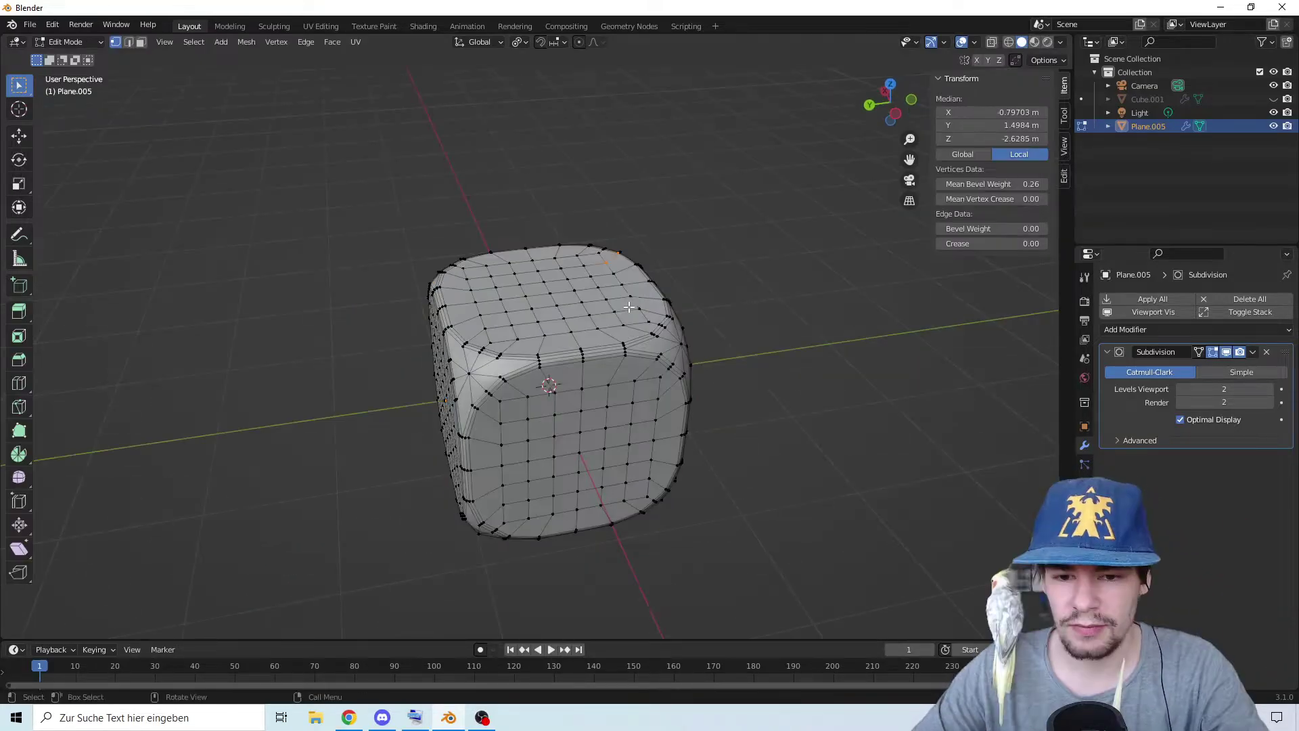
Switch to face selection and select the central 2×2 block of faces on the die's top side for the single pip
{"action": "middle_click_drag", "start_coordinate": [625, 328], "coordinate": [640, 257]}
{"action": "left_click", "coordinate": [141, 42]}
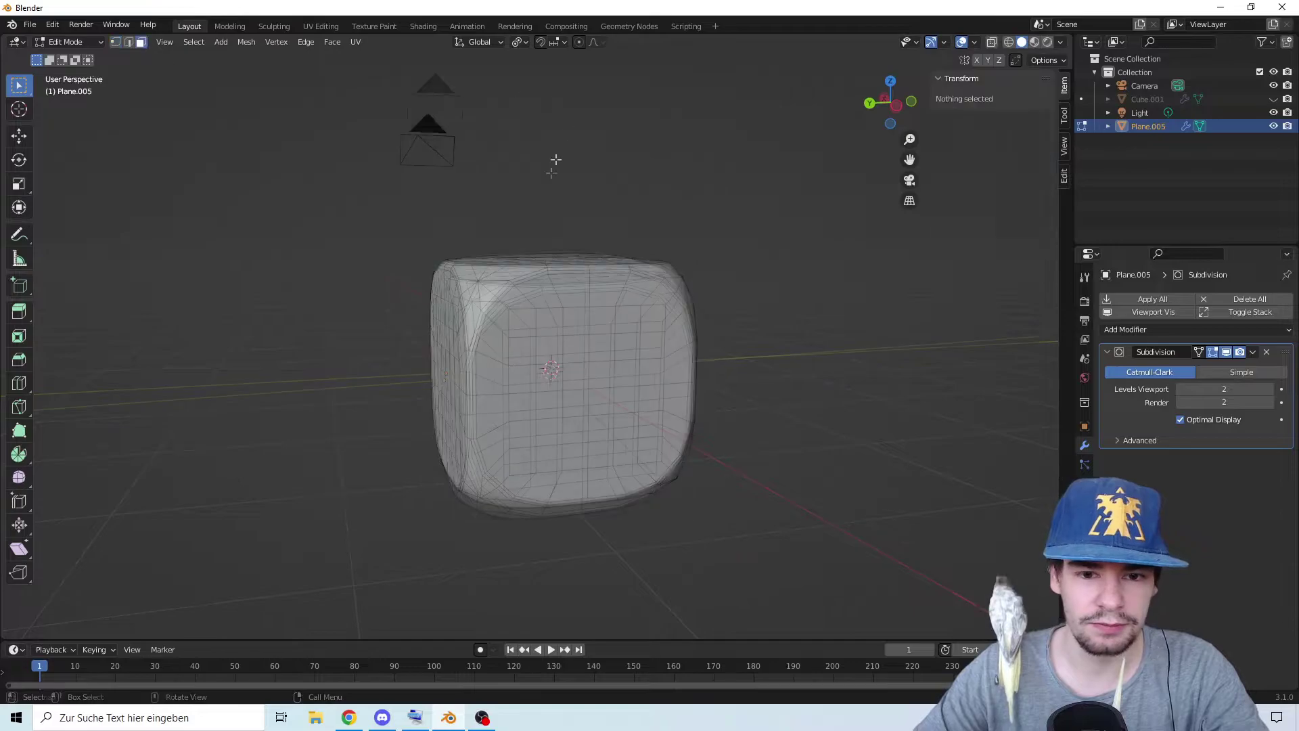
{"action": "middle_click_drag", "start_coordinate": [561, 267], "coordinate": [547, 381]}
{"action": "scroll", "coordinate": [547, 381], "scroll_direction": "up", "scroll_amount": 1}
{"action": "left_click_drag", "start_coordinate": [544, 384], "coordinate": [556, 392]}
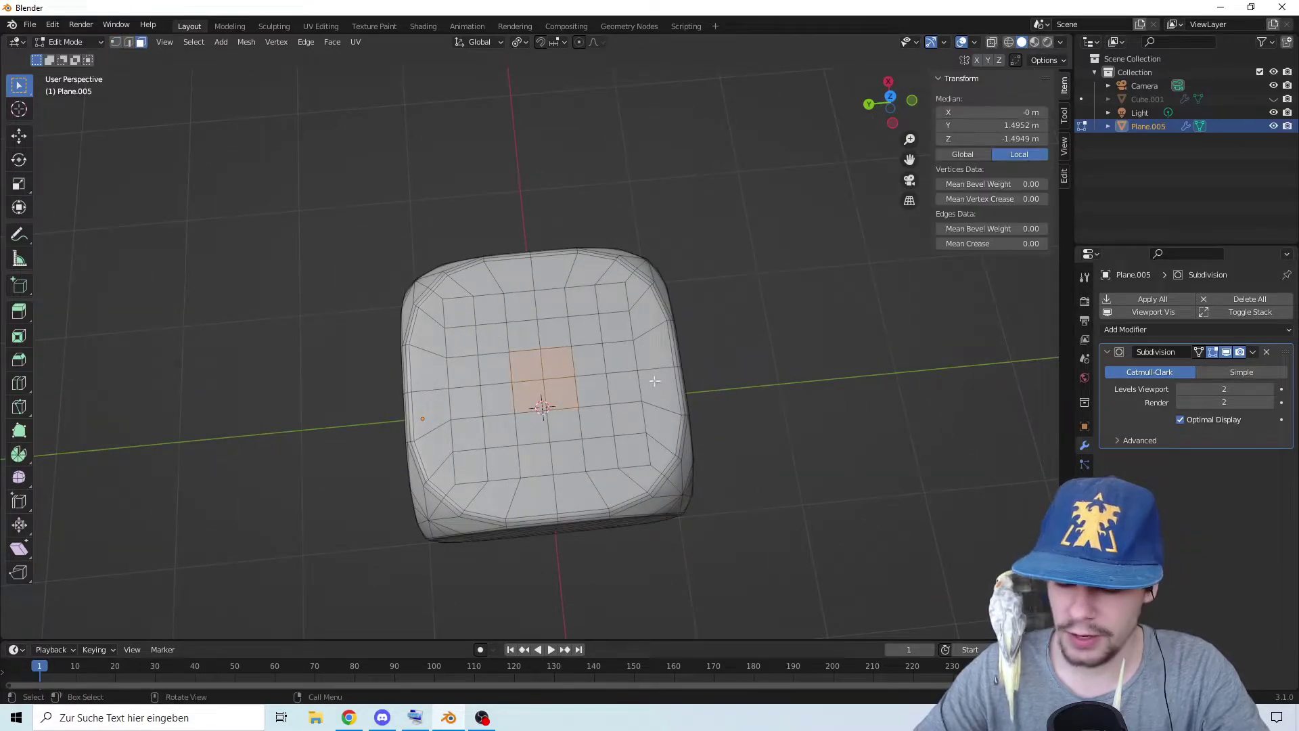
Add two diagonally opposite 2×2 corner blocks on a neighbouring side to the selection for the two pips
{"action": "scroll", "coordinate": [769, 388], "scroll_direction": "down", "scroll_amount": 2}
{"action": "middle_click_drag", "start_coordinate": [769, 388], "coordinate": [602, 245]}
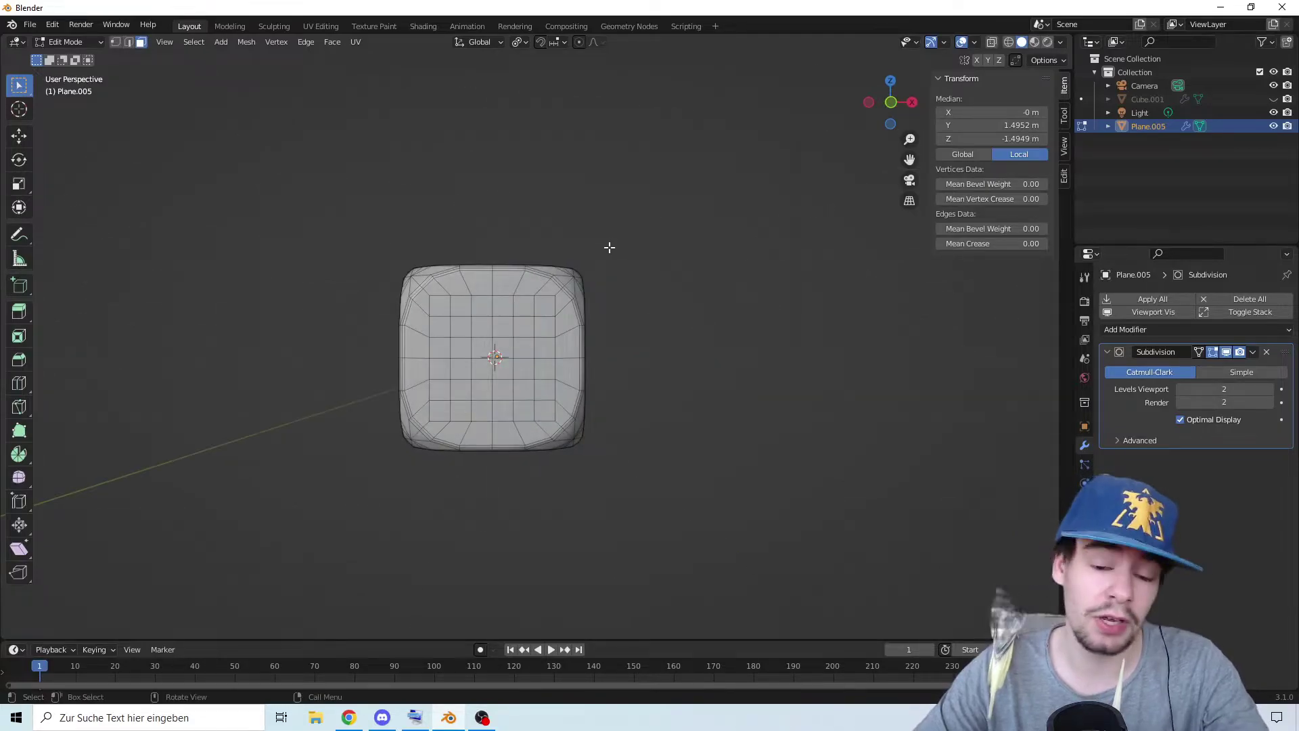
{"action": "scroll", "coordinate": [433, 295], "scroll_direction": "up", "scroll_amount": 1}
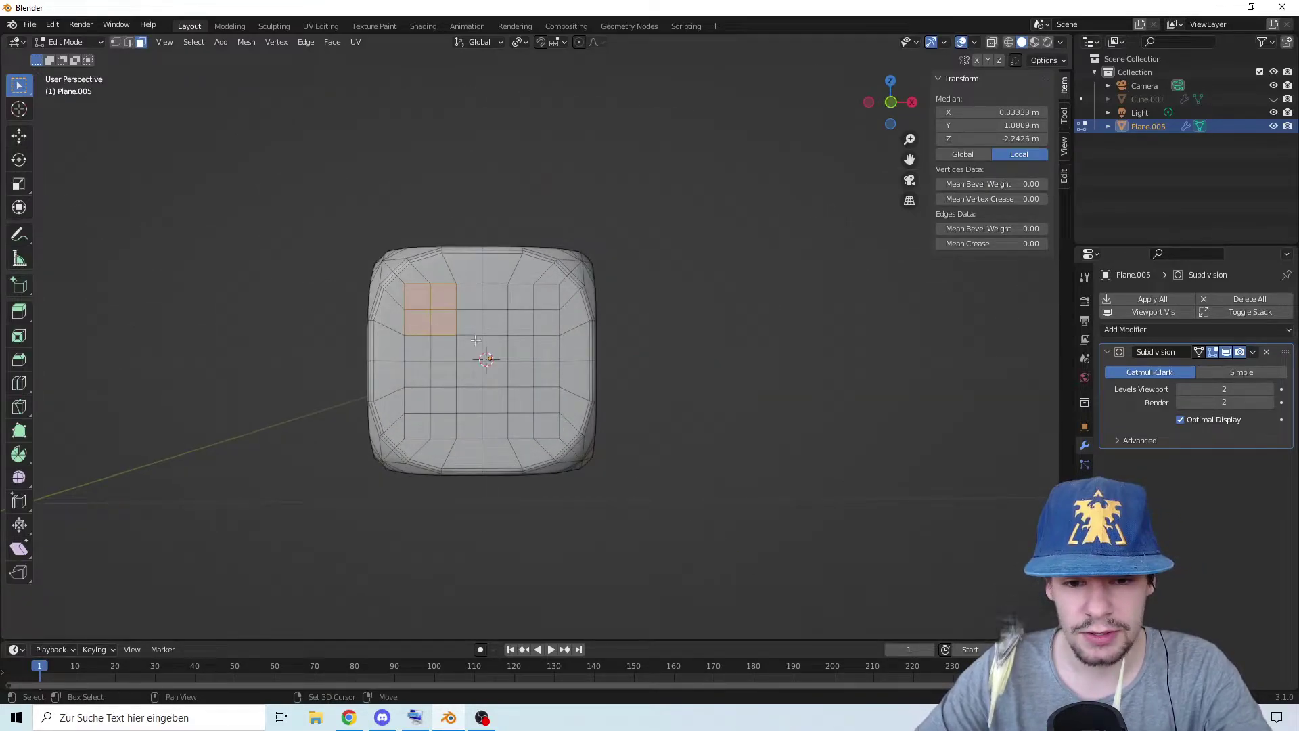
{"action": "left_click_drag", "start_coordinate": [518, 399], "coordinate": [547, 426], "text": "shift"}
Add three diagonal 2×2 blocks on the next side and the pip blocks of the remaining sides to the selection
{"action": "middle_click_drag", "start_coordinate": [670, 348], "coordinate": [506, 343]}
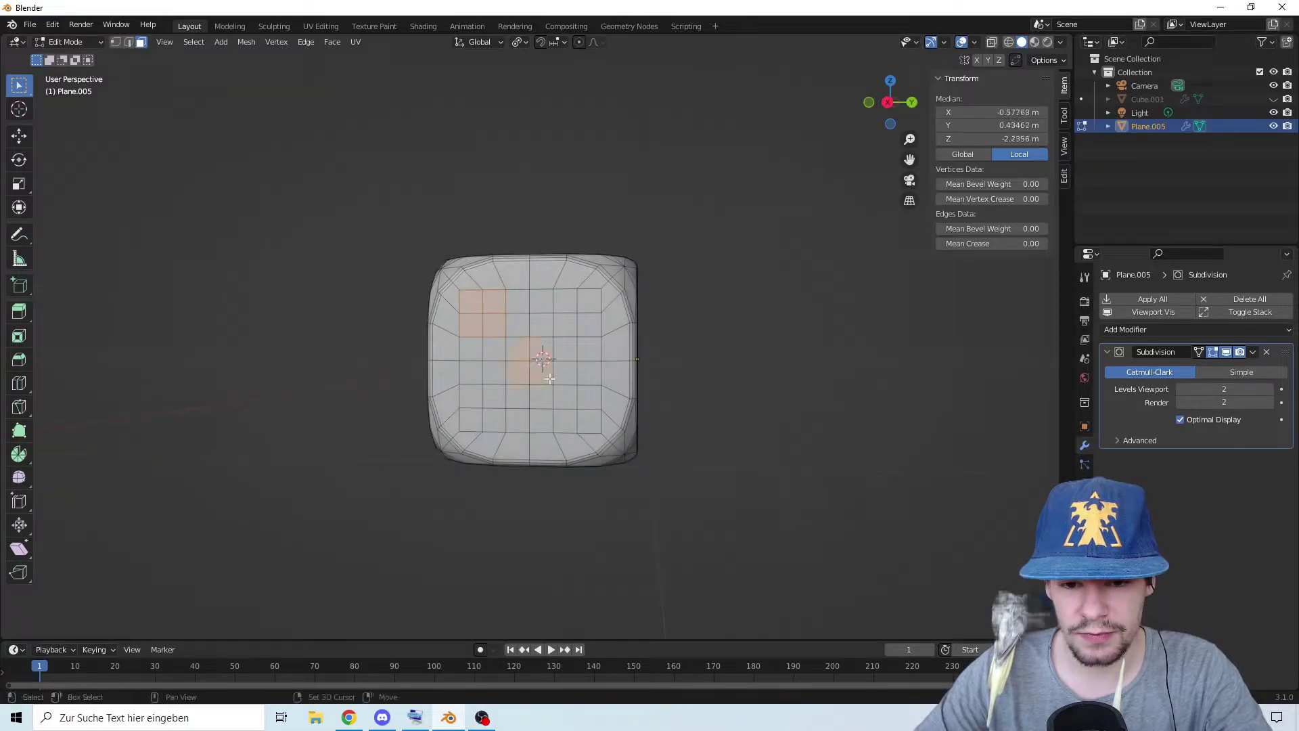
{"action": "middle_click_drag", "start_coordinate": [734, 328], "coordinate": [626, 325]}
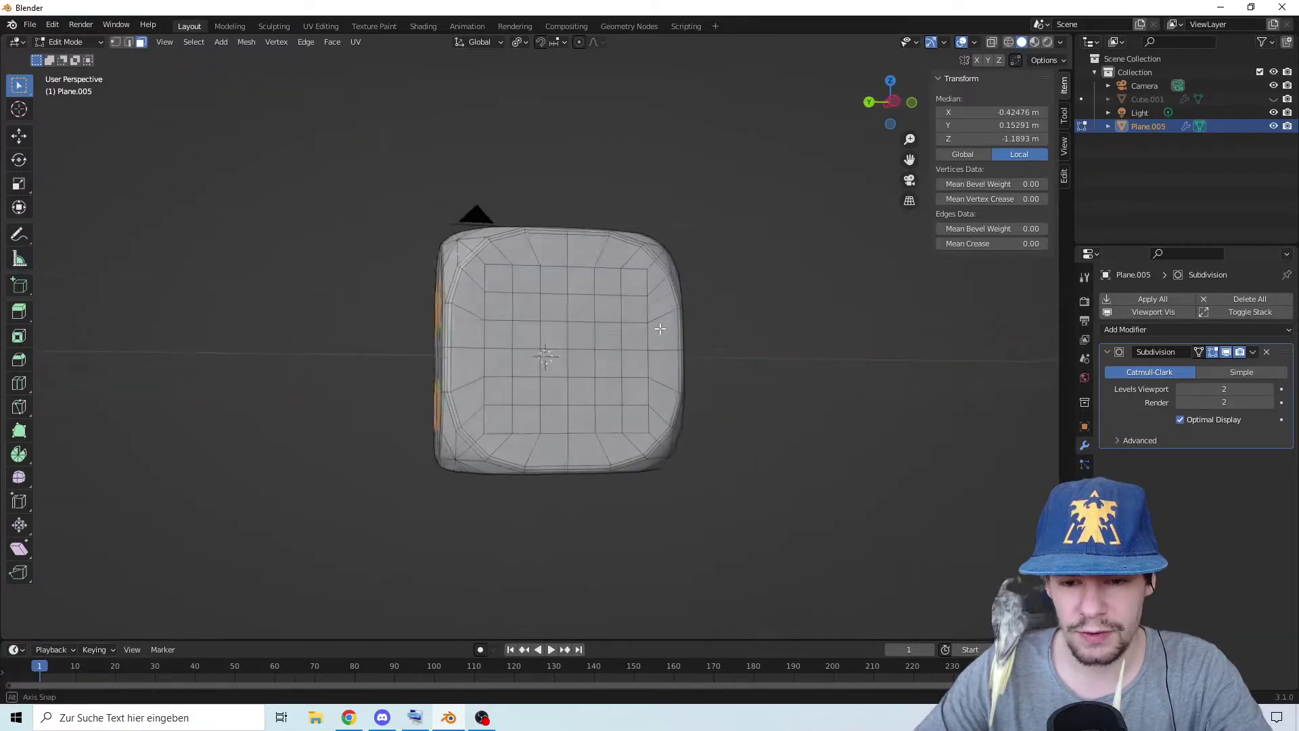
{"action": "middle_click_drag", "start_coordinate": [691, 418], "coordinate": [420, 360]}
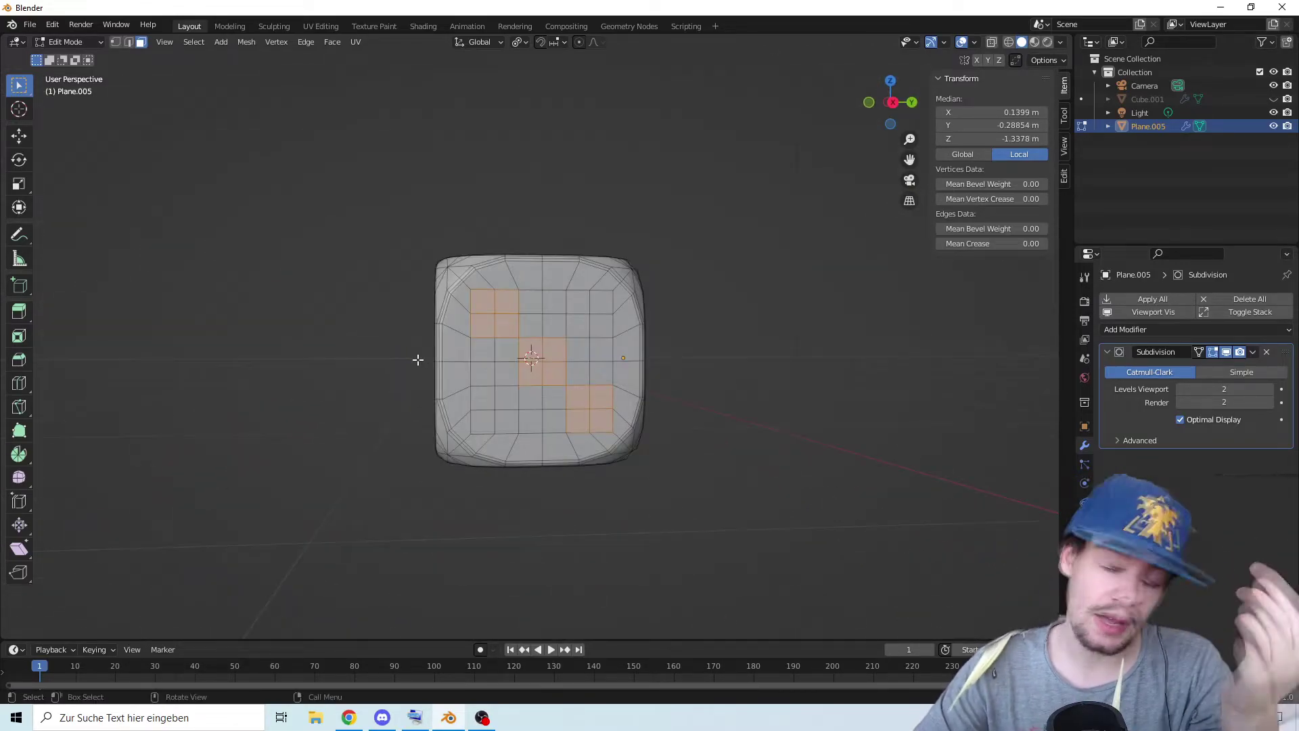
{"action": "scroll", "coordinate": [532, 318], "scroll_direction": "up", "scroll_amount": 3}
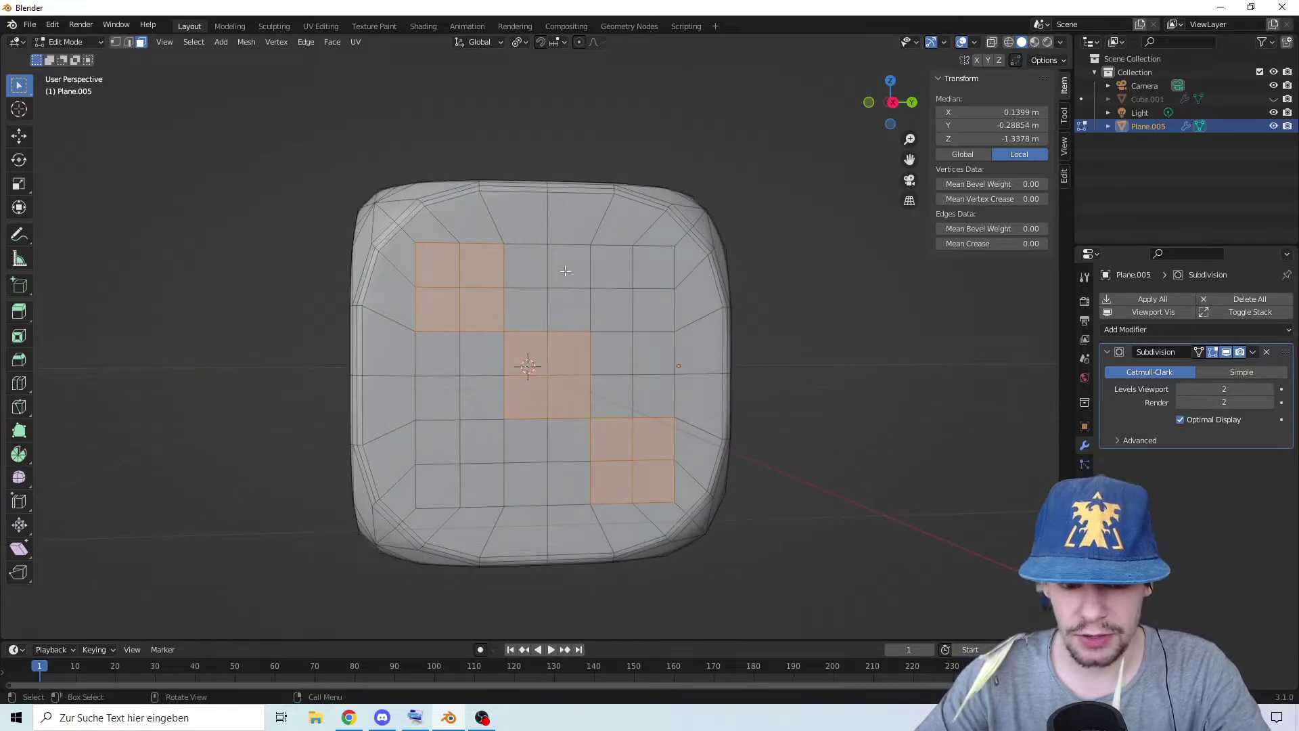
Bring up the on-screen keyboard and merge each of the three diagonal 2×2 blocks on the three-pip side into a single face
{"action": "left_click", "coordinate": [421, 708]}
{"action": "left_click_drag", "start_coordinate": [431, 287], "coordinate": [1046, 201]}
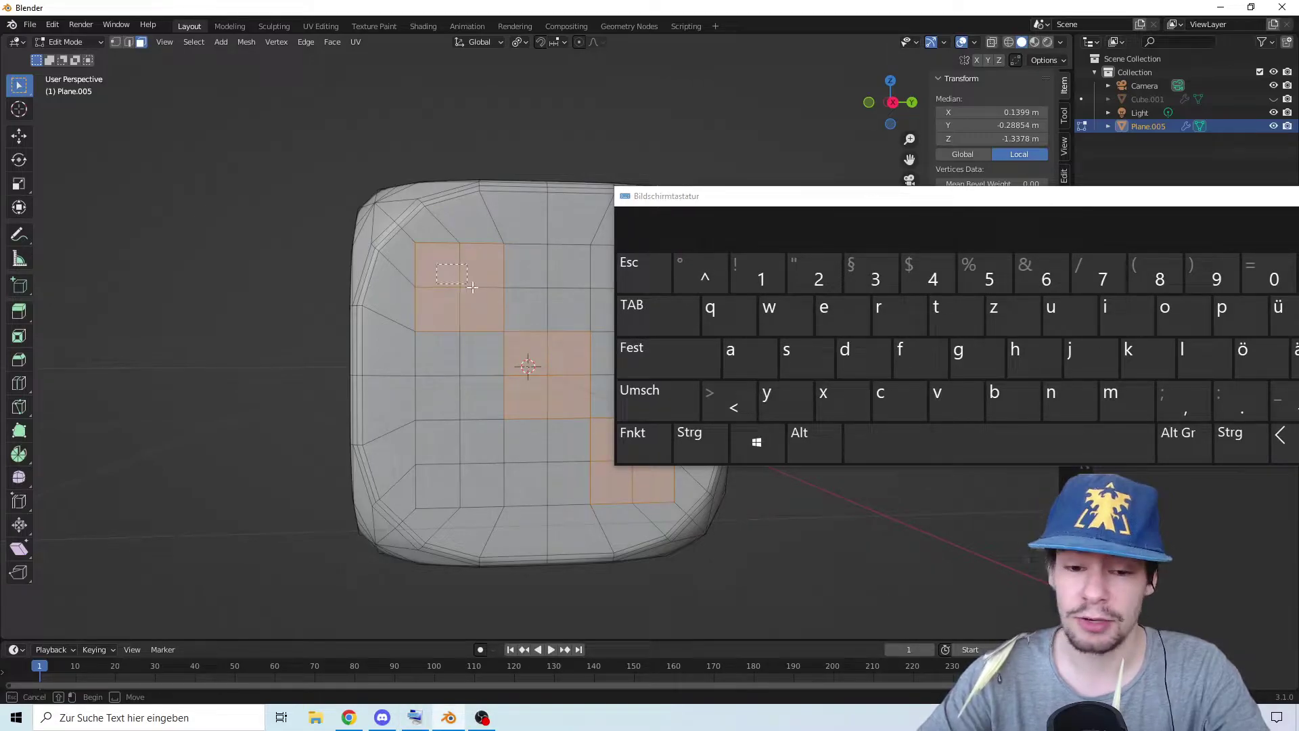
{"action": "left_click", "coordinate": [918, 357]}
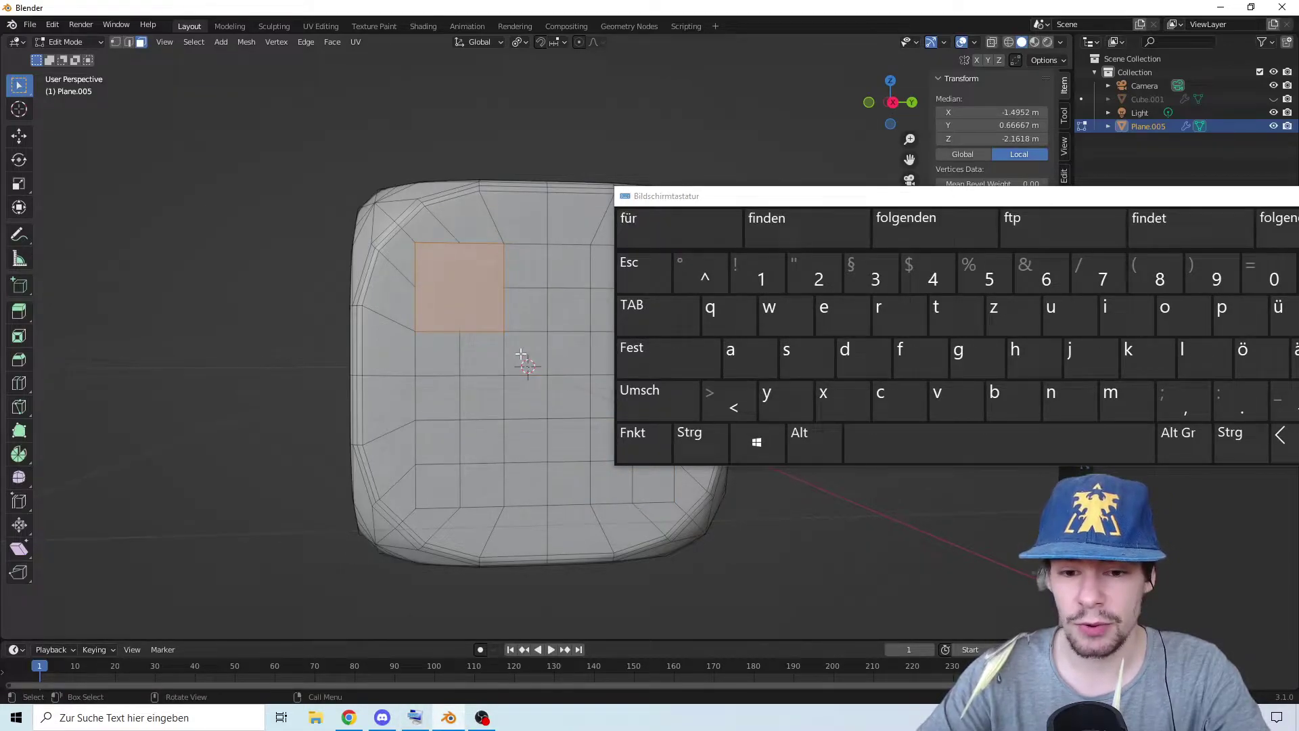
{"action": "left_click_drag", "start_coordinate": [556, 395], "coordinate": [562, 400]}
{"action": "left_click", "coordinate": [906, 359]}
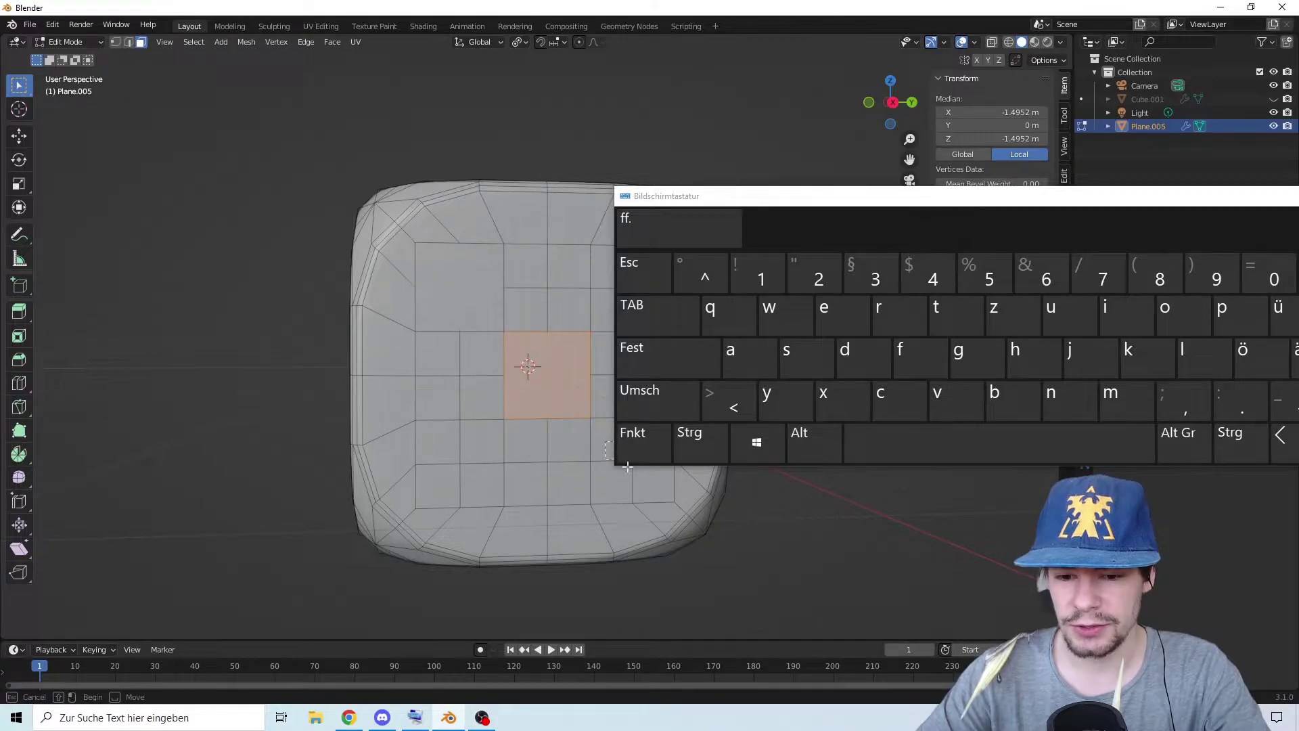
{"action": "left_click", "coordinate": [918, 363]}
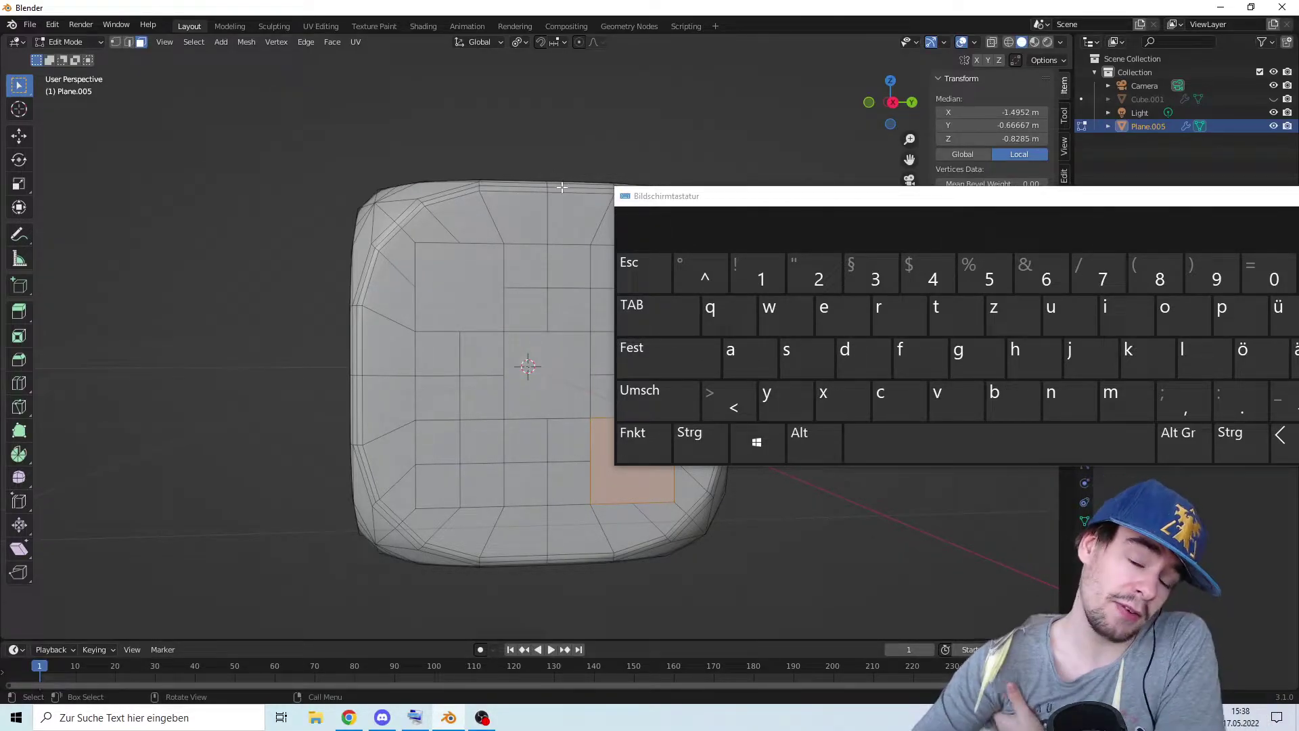
Merge the 2×2 pip blocks on the die's other sides, including the single central one, into one face each
{"action": "middle_click_drag", "start_coordinate": [538, 231], "coordinate": [544, 162]}
{"action": "left_click_drag", "start_coordinate": [584, 211], "coordinate": [584, 212]}
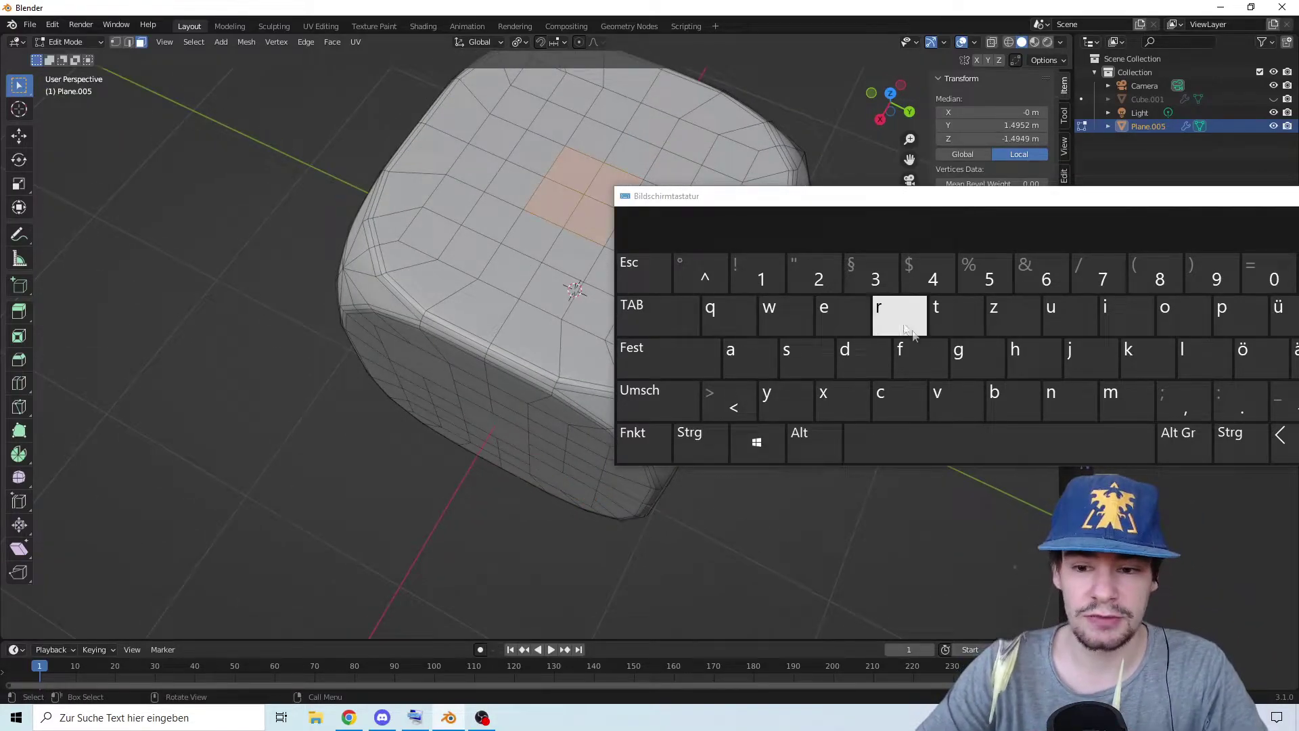
{"action": "left_click_drag", "start_coordinate": [819, 196], "coordinate": [926, 203]}
{"action": "scroll", "coordinate": [613, 291], "scroll_direction": "down", "scroll_amount": 4}
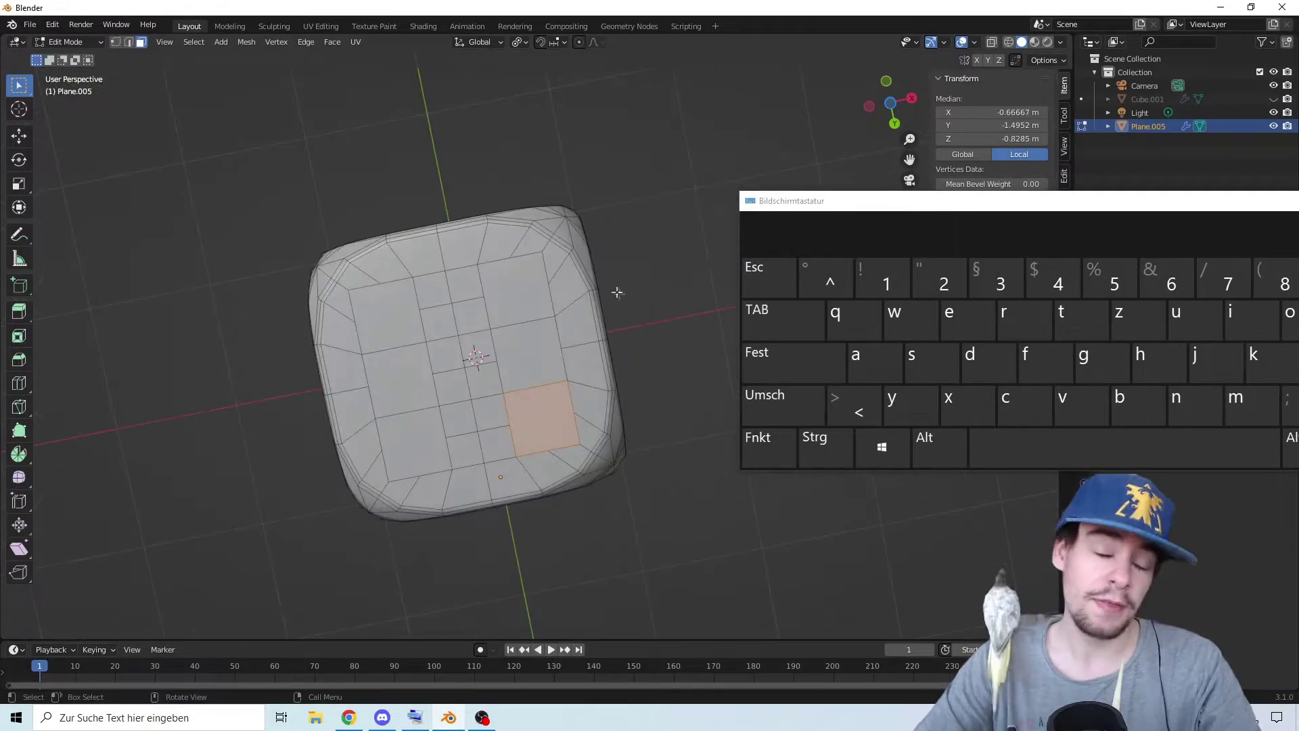
{"action": "scroll", "coordinate": [614, 290], "scroll_direction": "down", "scroll_amount": 1}
{"action": "scroll", "coordinate": [599, 267], "scroll_direction": "down", "scroll_amount": 4}
Select all merged pip faces and inset them individually with a thickness of about 0.09 m
{"action": "middle_click_drag", "start_coordinate": [595, 262], "coordinate": [623, 401]}
{"action": "scroll", "coordinate": [623, 400], "scroll_direction": "up", "scroll_amount": 3}
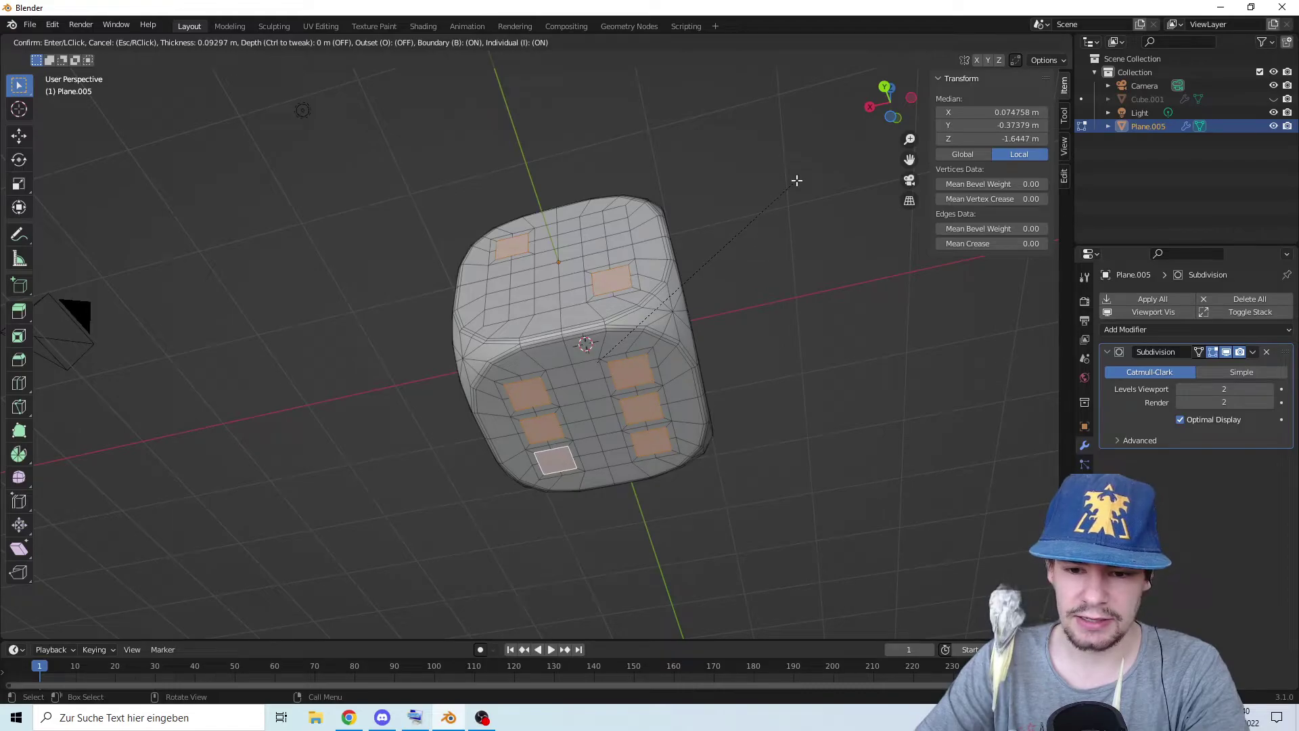
{"action": "left_click", "coordinate": [791, 180]}
Extrude the inset pip faces in place and shape them into circles with LoopTools Circle
{"action": "middle_click_drag", "start_coordinate": [791, 180], "coordinate": [725, 234]}
{"action": "middle_click_drag", "start_coordinate": [473, 234], "coordinate": [515, 245]}
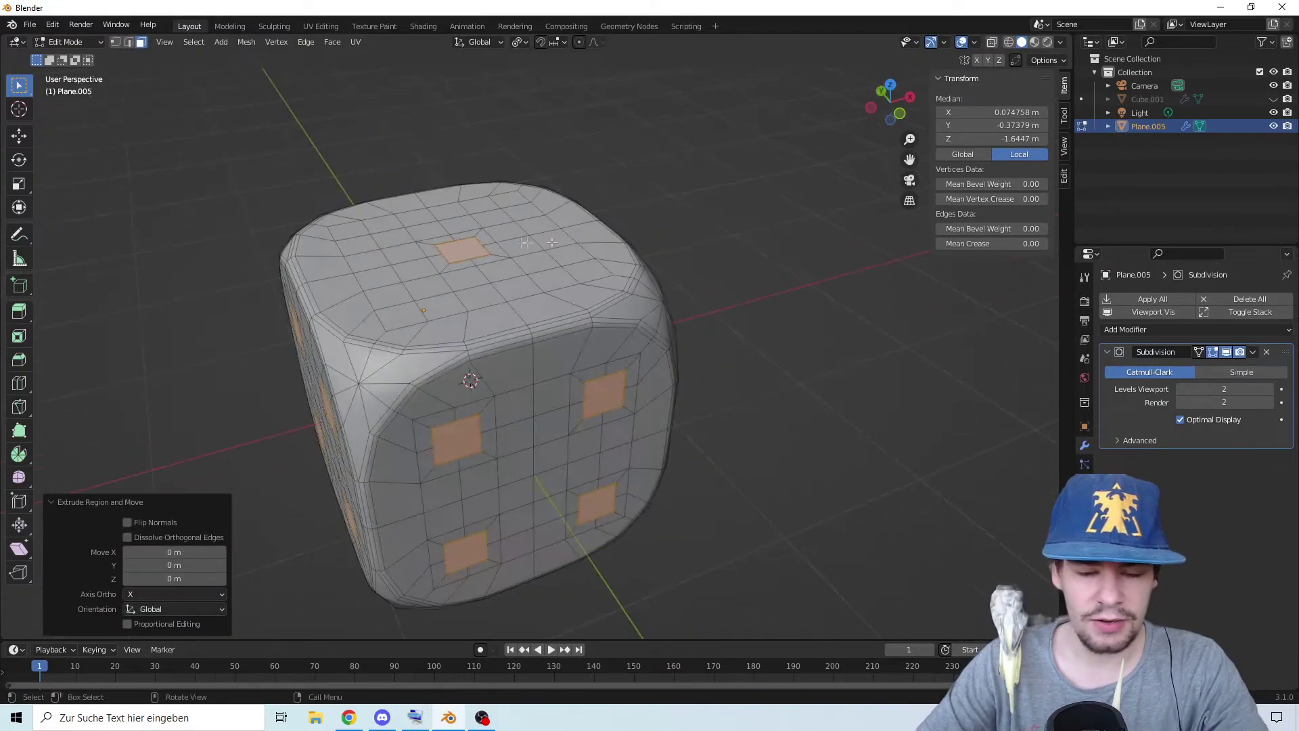
{"action": "right_click", "coordinate": [515, 245]}
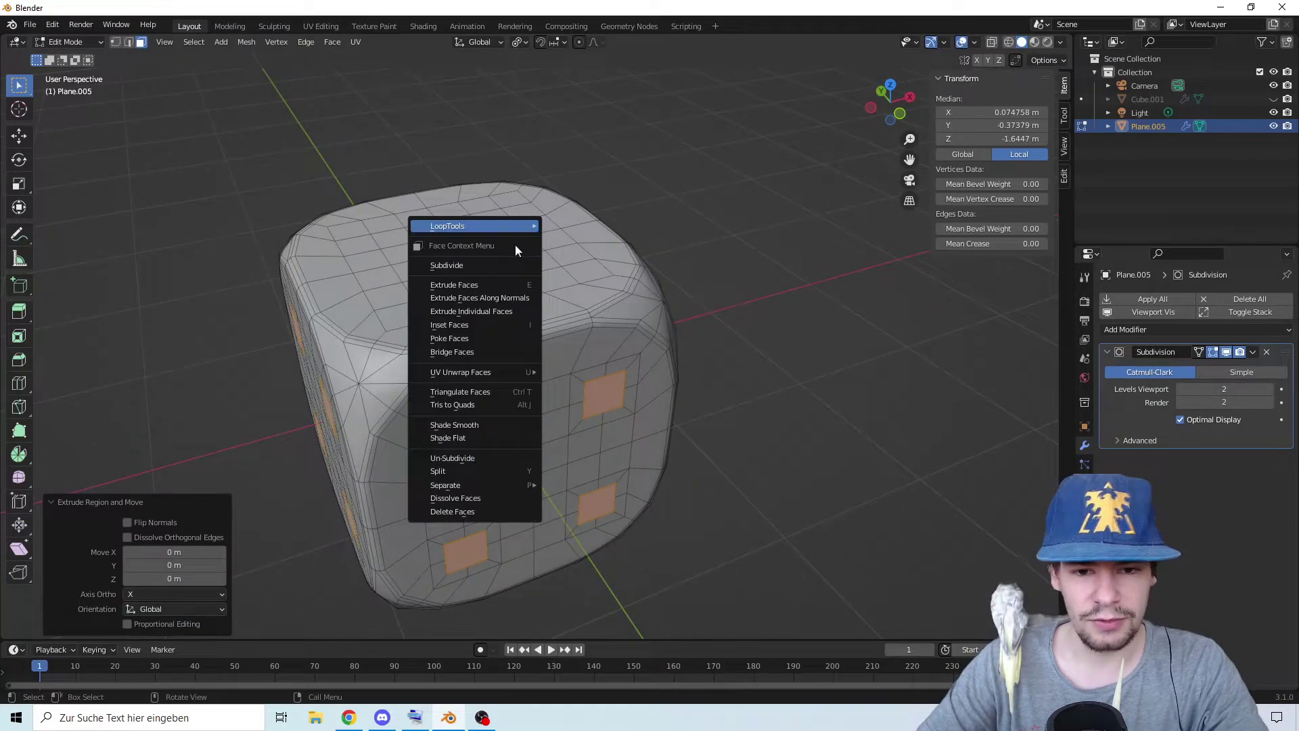
{"action": "mouse_move", "coordinate": [510, 228]}
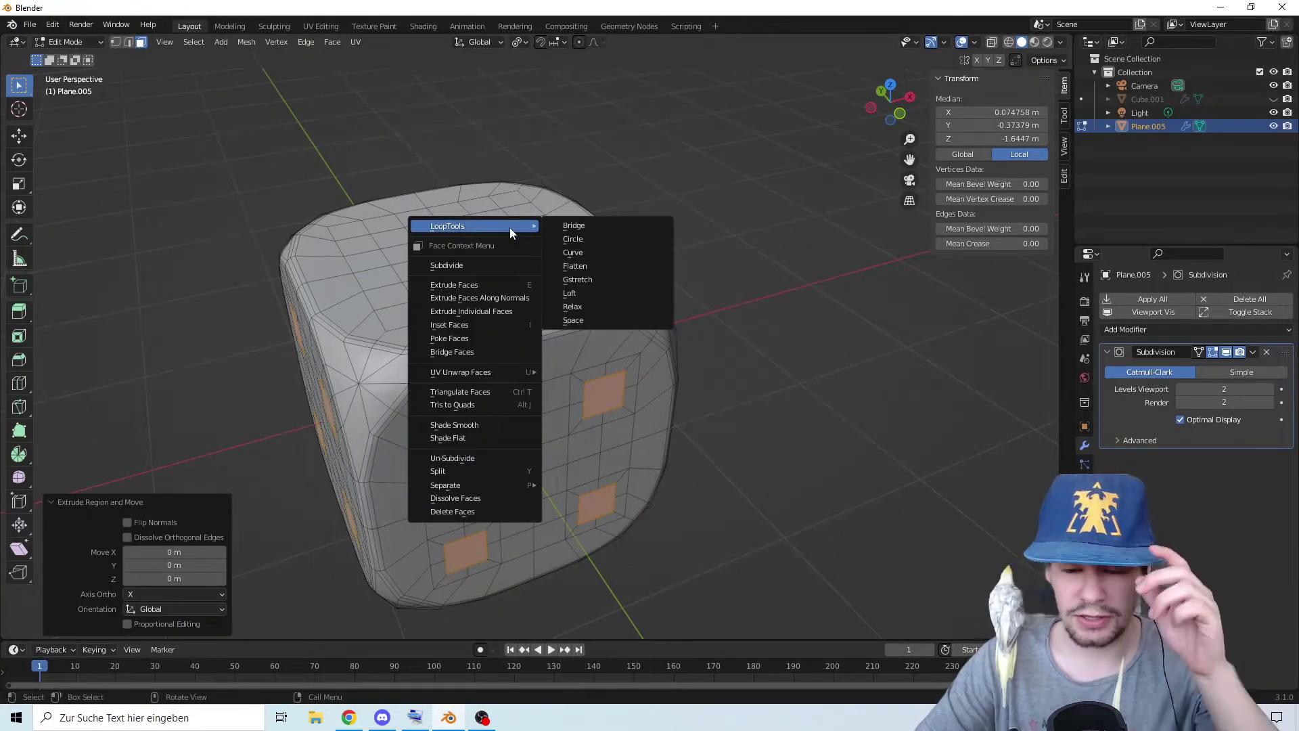
{"action": "left_click", "coordinate": [603, 235]}
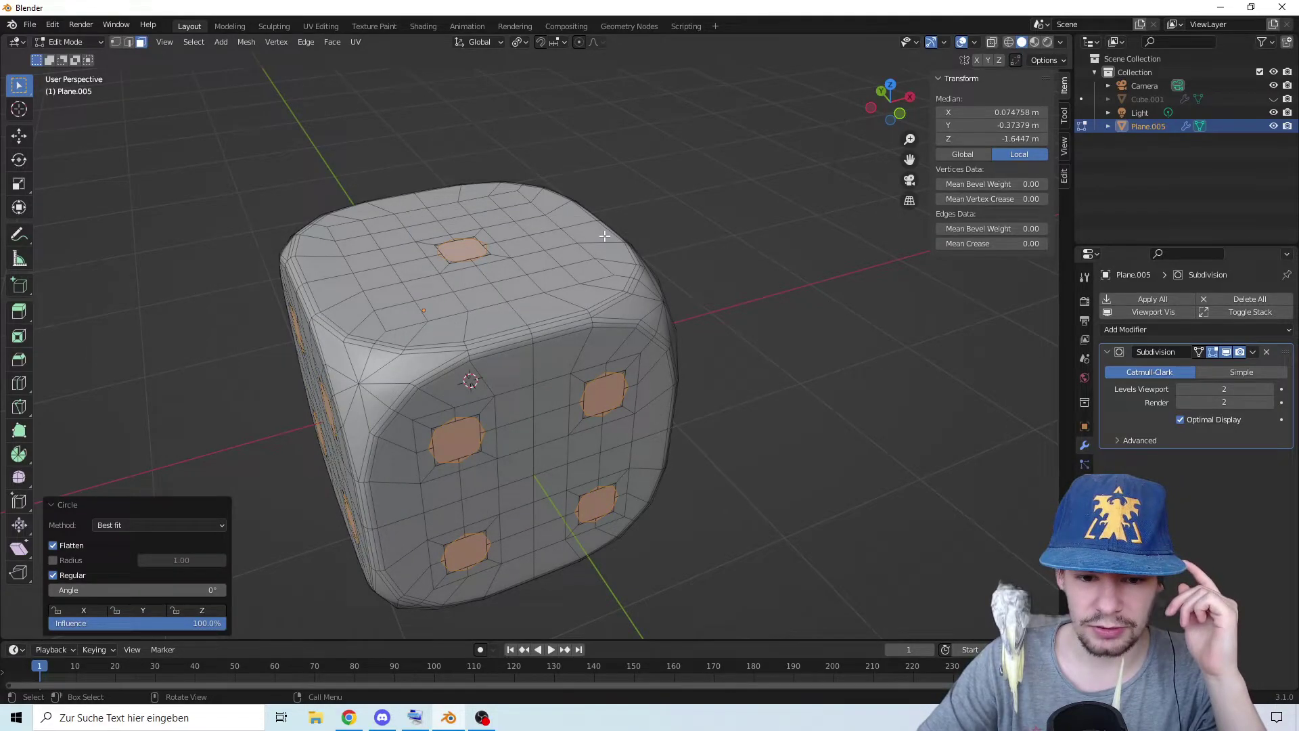
Scale the circular pip faces to about 0.67 and sink them into the die as recesses
{"action": "middle_click_drag", "start_coordinate": [604, 235], "coordinate": [797, 298]}
{"action": "key", "text": "s"}
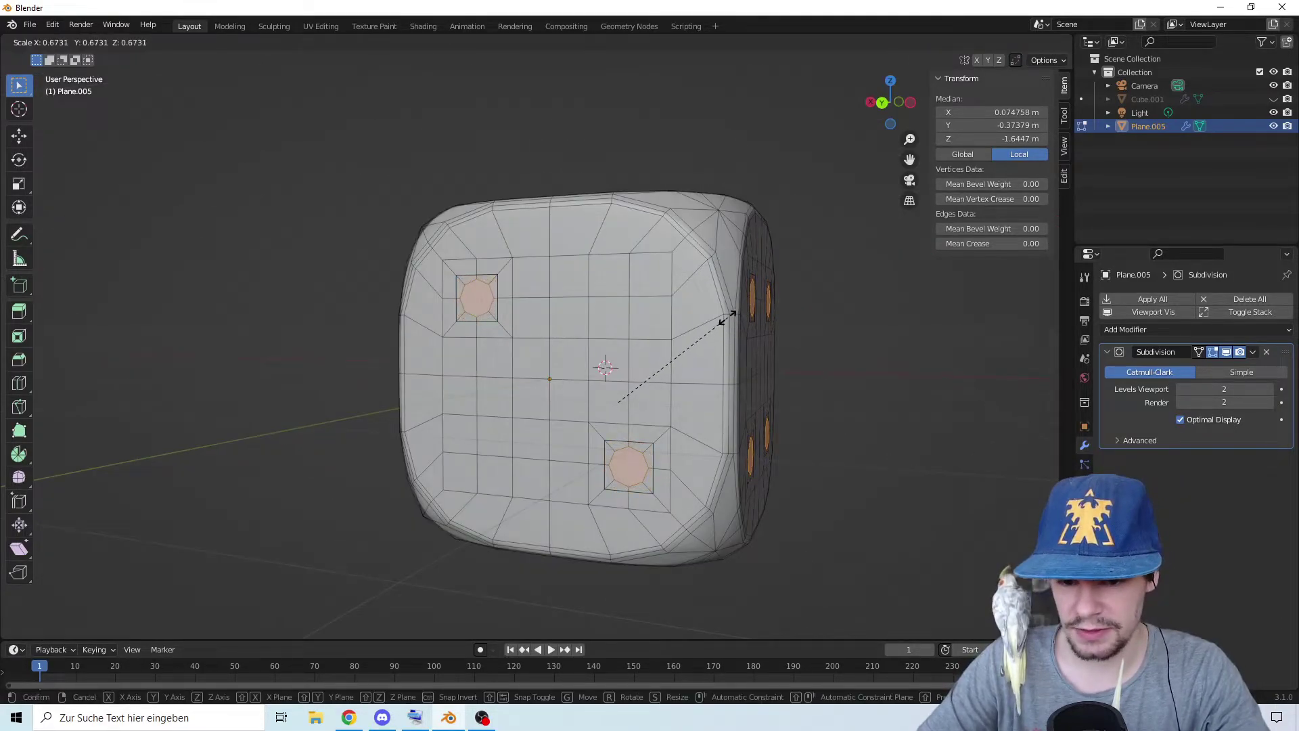
{"action": "left_click", "coordinate": [731, 318]}
{"action": "middle_click_drag", "start_coordinate": [731, 318], "coordinate": [836, 325]}
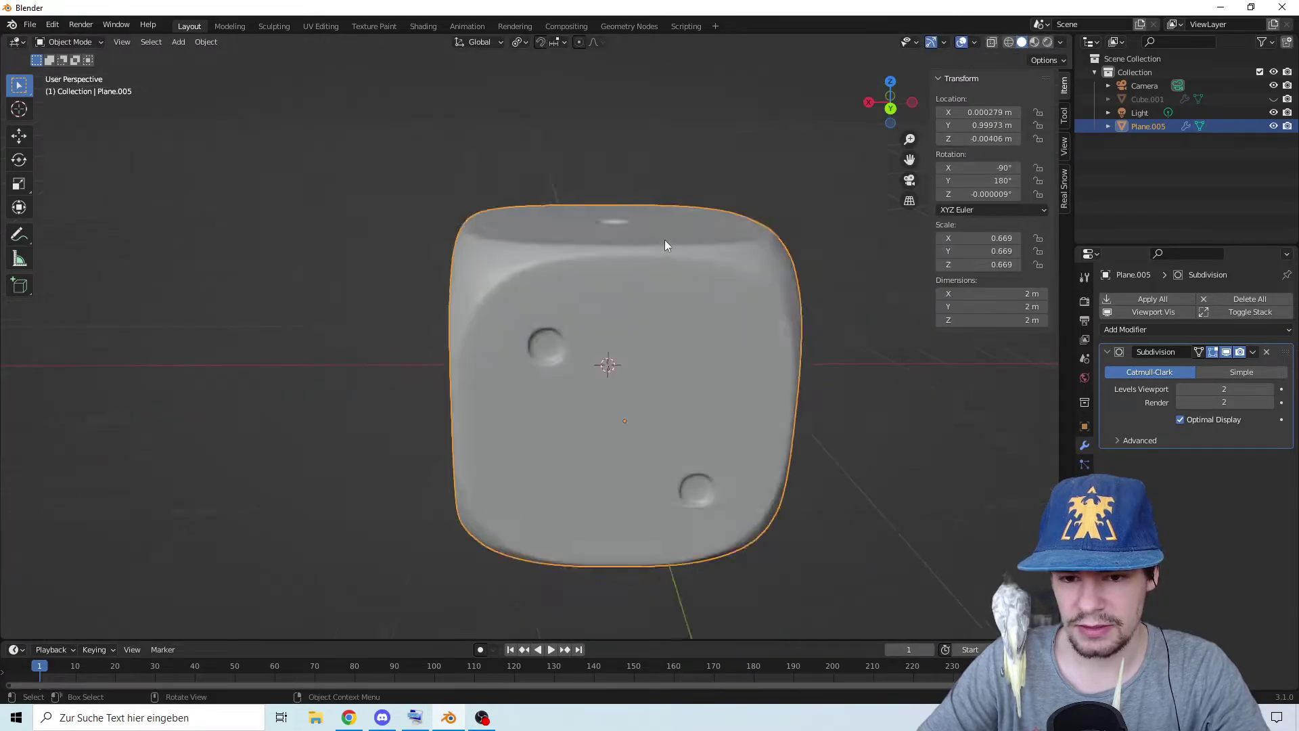
Examine the recessed pips on the smooth die close up and from a distance, leaving the die deselected
{"action": "scroll", "coordinate": [673, 226], "scroll_direction": "up", "scroll_amount": 3}
{"action": "right_click", "coordinate": [670, 238]}
{"action": "left_click", "coordinate": [670, 238]}
{"action": "scroll", "coordinate": [659, 239], "scroll_direction": "down", "scroll_amount": 4}
{"action": "middle_click_drag", "start_coordinate": [658, 241], "coordinate": [655, 290]}
{"action": "middle_click_drag", "start_coordinate": [778, 379], "coordinate": [747, 387]}
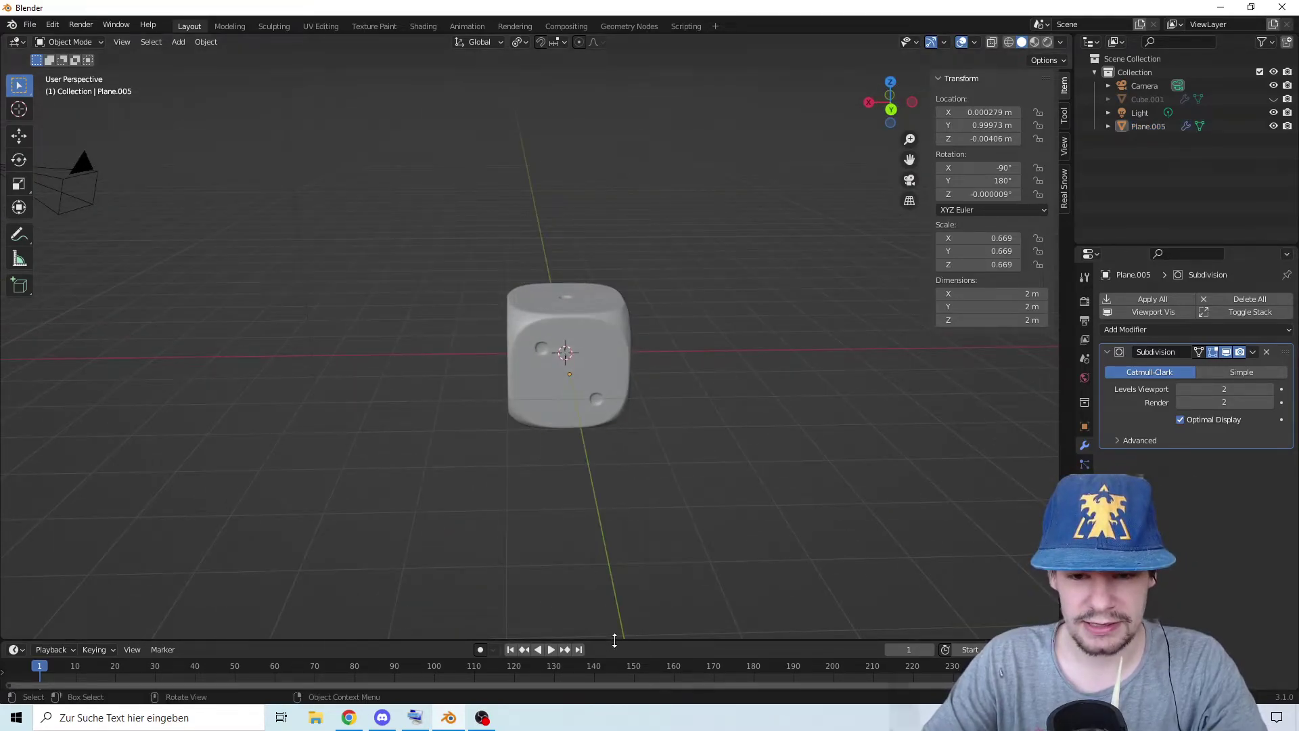
Enlarge the timeline area and change it into a Shader Editor
{"action": "left_click_drag", "start_coordinate": [614, 640], "coordinate": [646, 461]}
{"action": "left_click", "coordinate": [16, 471]}
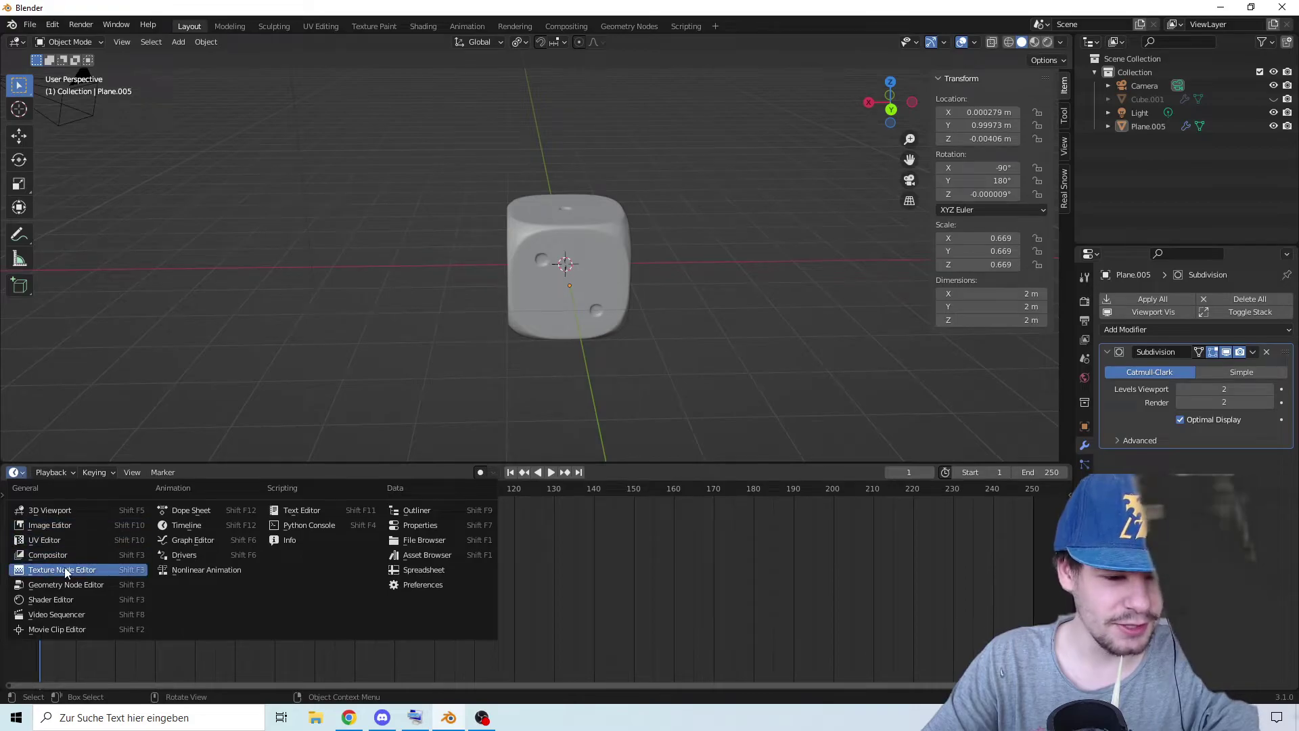
{"action": "left_click", "coordinate": [78, 600]}
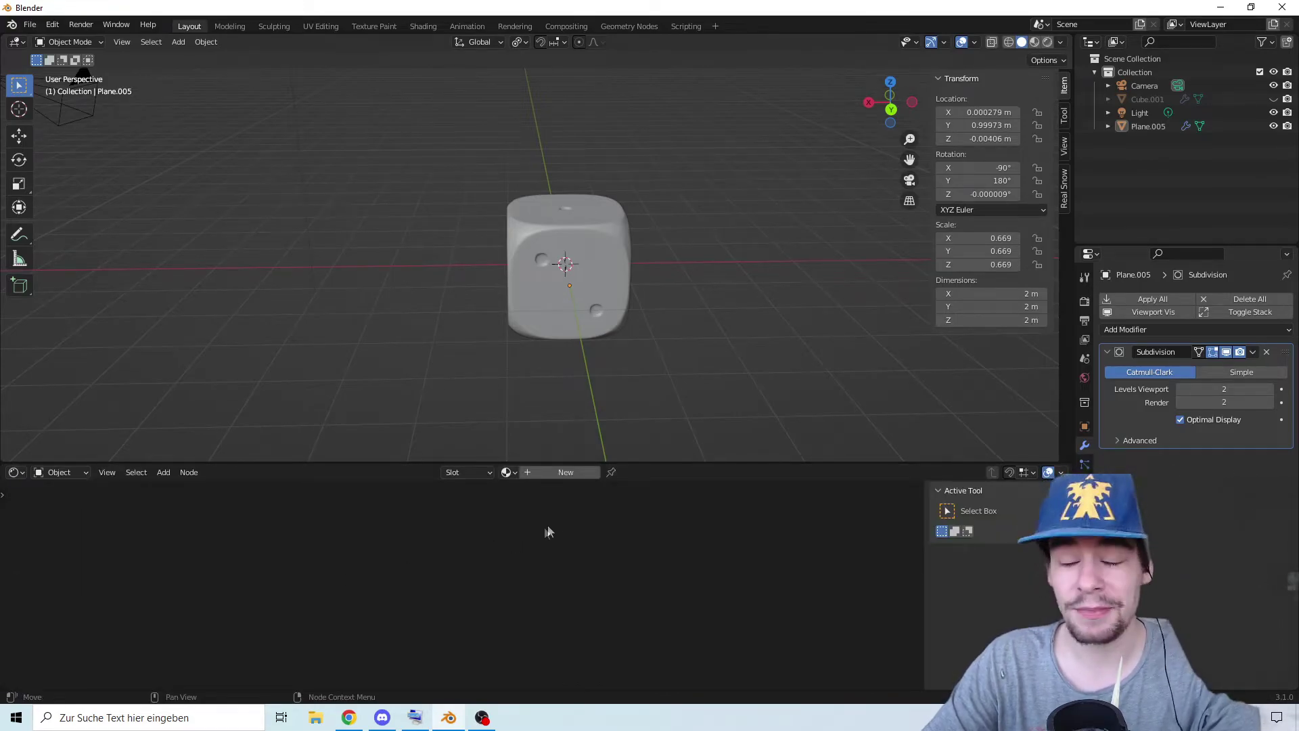
Give the die a new material and open its material settings
{"action": "left_click", "coordinate": [588, 243]}
{"action": "left_click", "coordinate": [571, 476]}
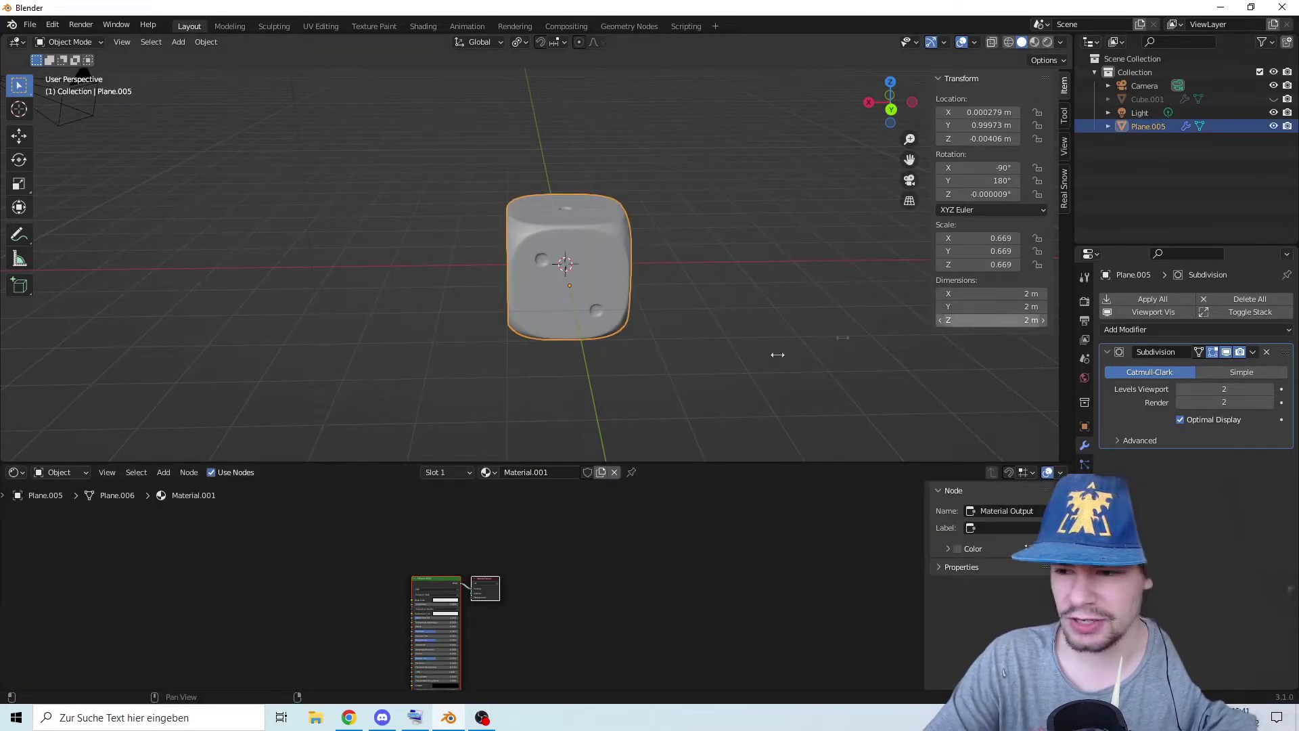
{"action": "left_click", "coordinate": [1085, 540]}
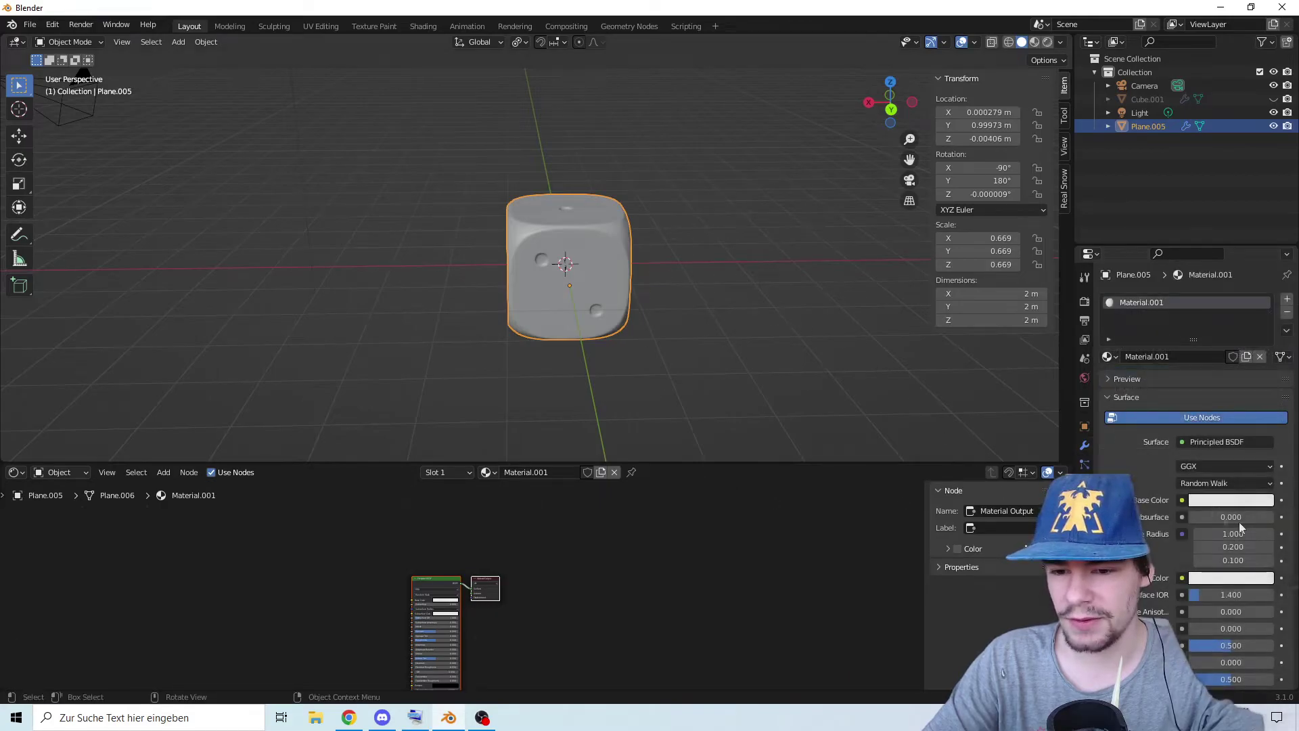
Add a second material slot with a new material and set its base color to black
{"action": "scroll", "coordinate": [619, 285], "scroll_direction": "up", "scroll_amount": 2}
{"action": "middle_click_drag", "start_coordinate": [619, 285], "coordinate": [583, 309]}
{"action": "scroll", "coordinate": [628, 242], "scroll_direction": "up", "scroll_amount": 3}
{"action": "left_click", "coordinate": [1286, 299]}
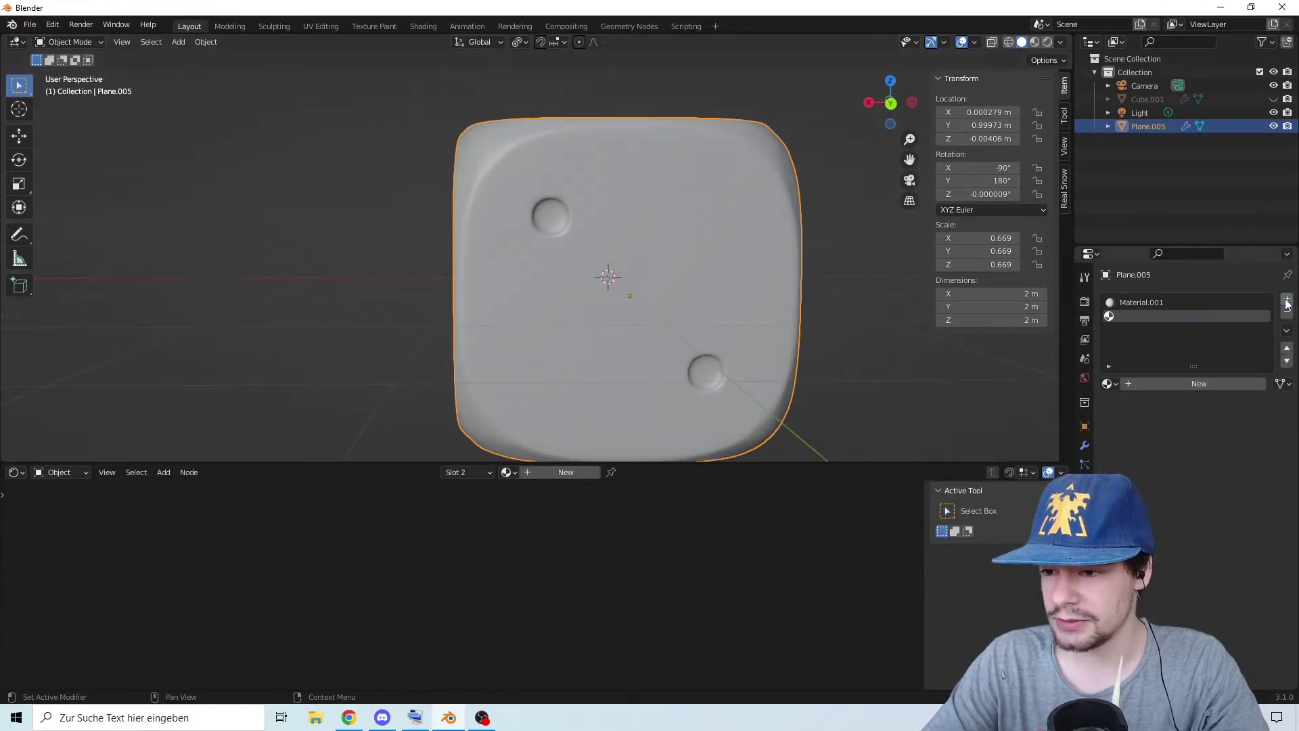
{"action": "left_click", "coordinate": [1223, 387]}
{"action": "left_click", "coordinate": [1222, 527]}
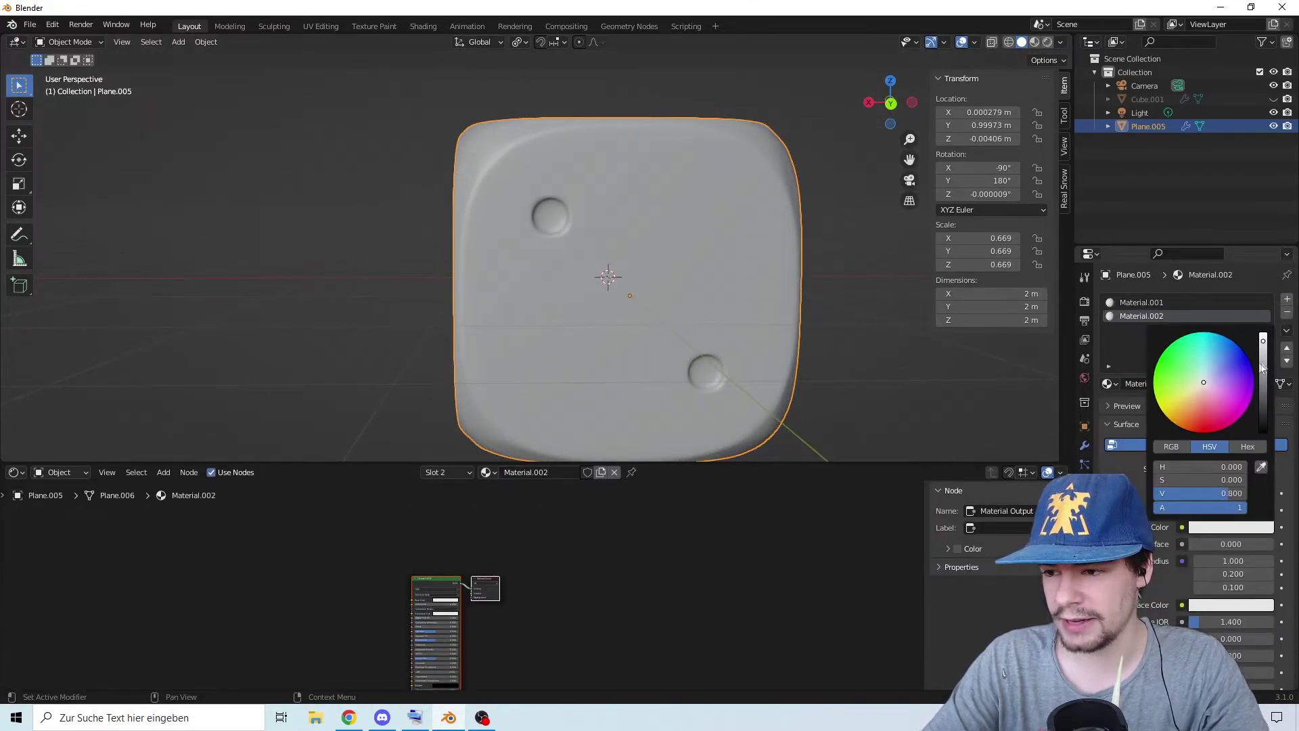
{"action": "left_click_drag", "start_coordinate": [1262, 368], "coordinate": [1262, 433]}
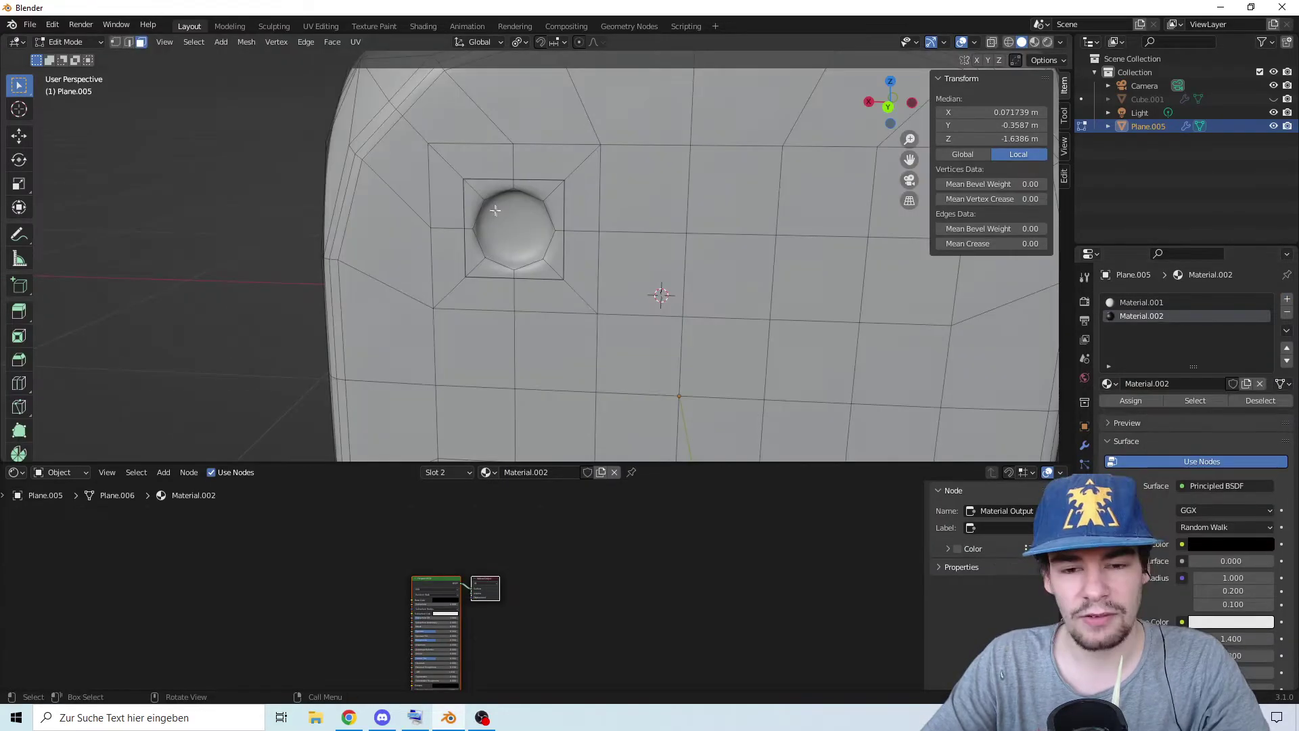
Assign the black second material to the recessed pip faces and show the whole die in material preview shading
{"action": "left_click", "coordinate": [517, 220], "text": "shift"}
{"action": "middle_click_drag", "start_coordinate": [517, 220], "coordinate": [377, 172]}
{"action": "scroll", "coordinate": [376, 172], "scroll_direction": "up", "scroll_amount": 4}
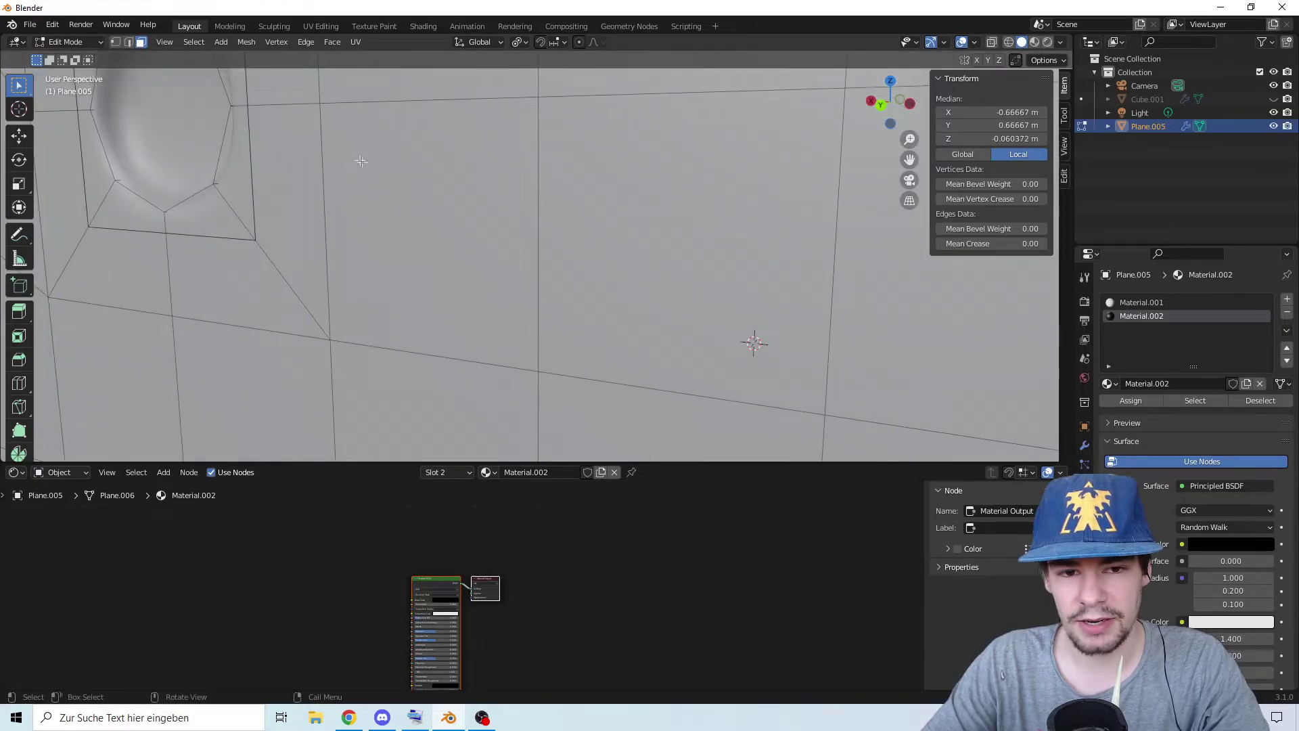
{"action": "scroll", "coordinate": [360, 161], "scroll_direction": "down", "scroll_amount": 2}
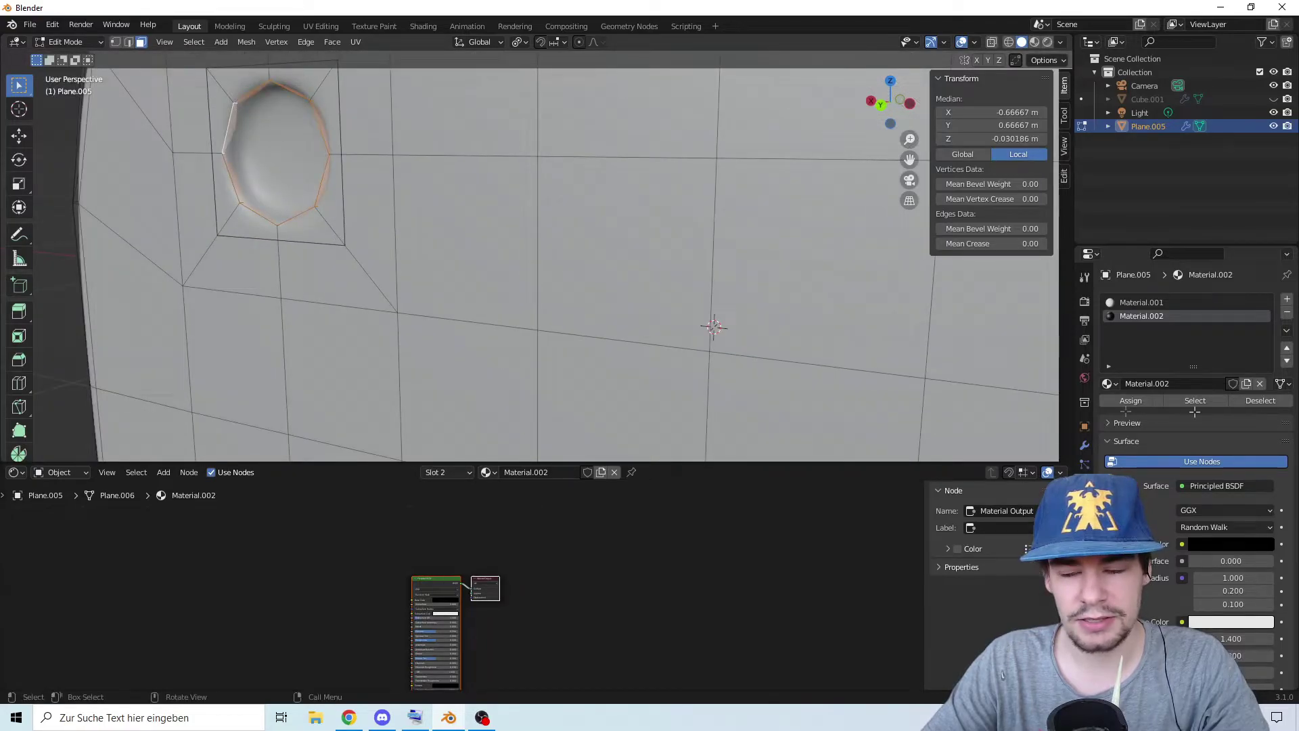
{"action": "left_click", "coordinate": [1034, 42]}
{"action": "scroll", "coordinate": [751, 196], "scroll_direction": "down", "scroll_amount": 7}
{"action": "middle_click_drag", "start_coordinate": [751, 196], "coordinate": [879, 210]}
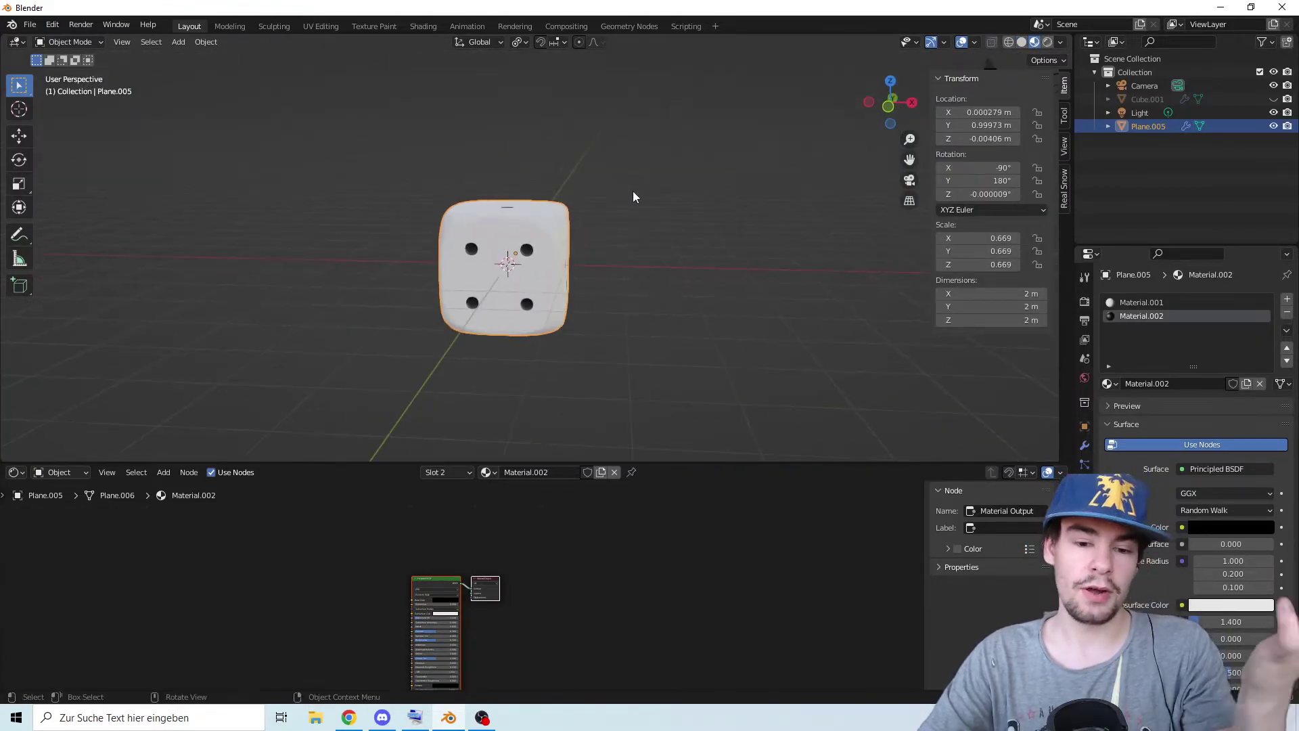
Set the first material's subsurface to 1.000 and its subsurface color to a pale yellow
{"action": "scroll", "coordinate": [632, 190], "scroll_direction": "up", "scroll_amount": 3}
{"action": "scroll", "coordinate": [730, 508], "scroll_direction": "up", "scroll_amount": 7}
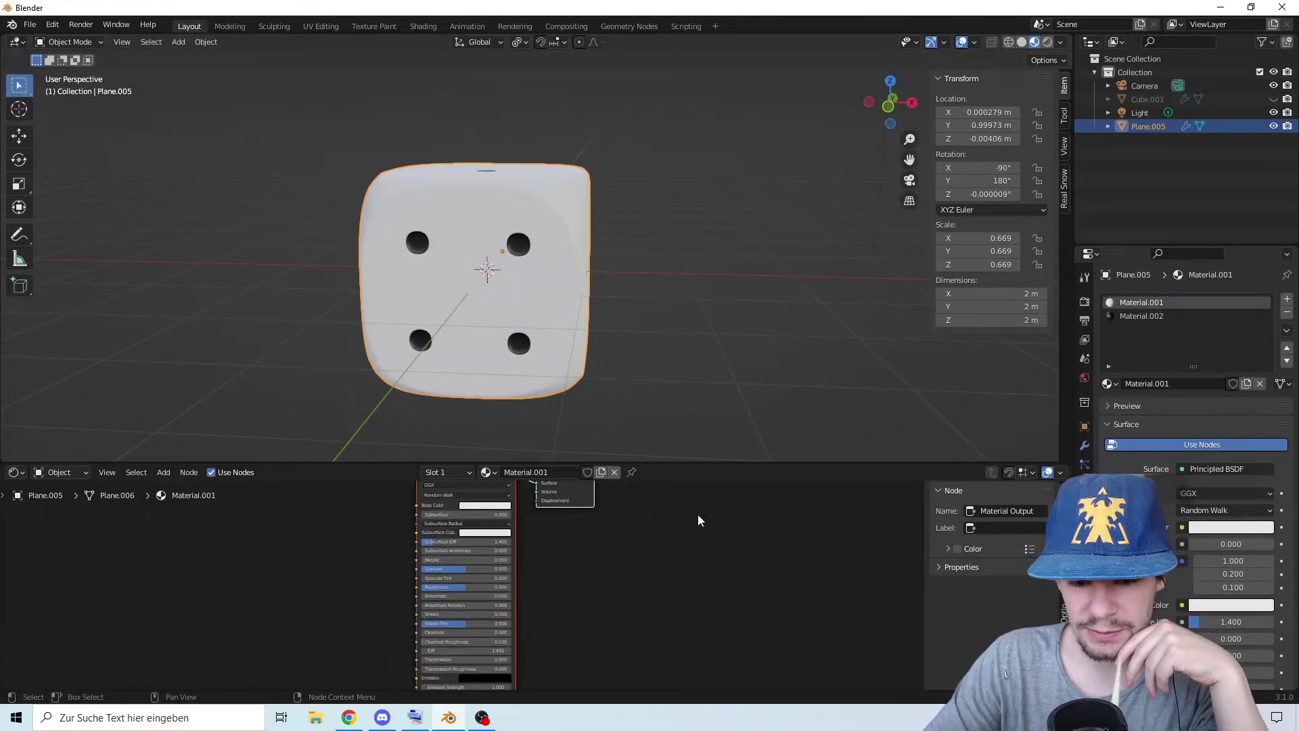
{"action": "left_click_drag", "start_coordinate": [512, 561], "coordinate": [612, 560]}
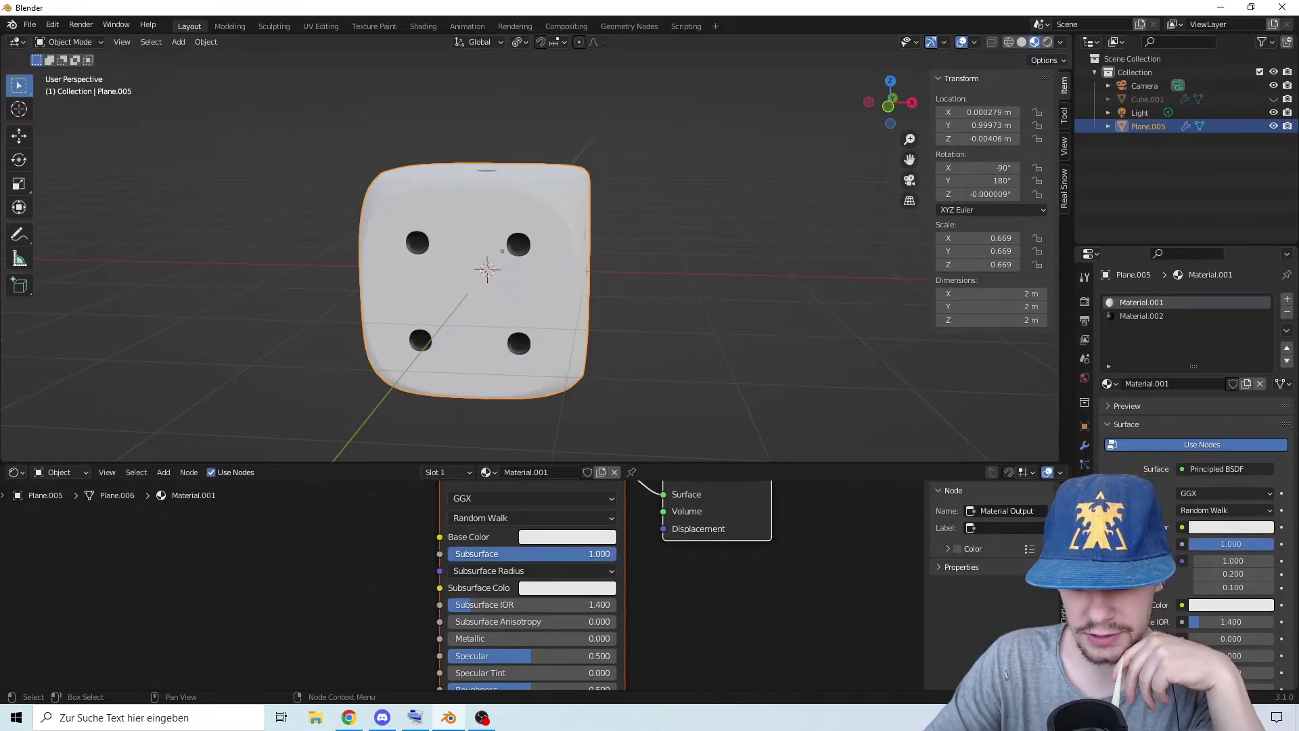
{"action": "left_click", "coordinate": [596, 587]}
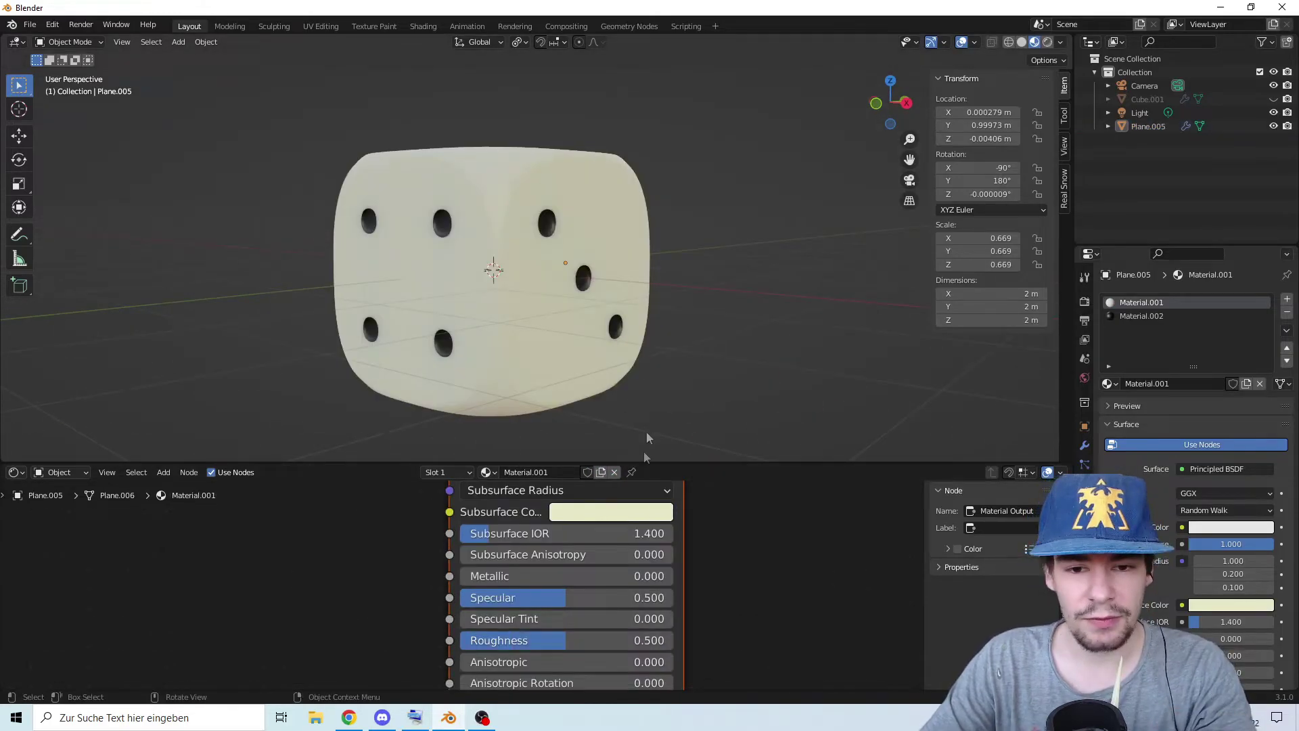
Adjust the first material's gloss with roughness 0.305 and specular 0.700, checking the die from several sides
{"action": "left_click_drag", "start_coordinate": [600, 640], "coordinate": [589, 640]}
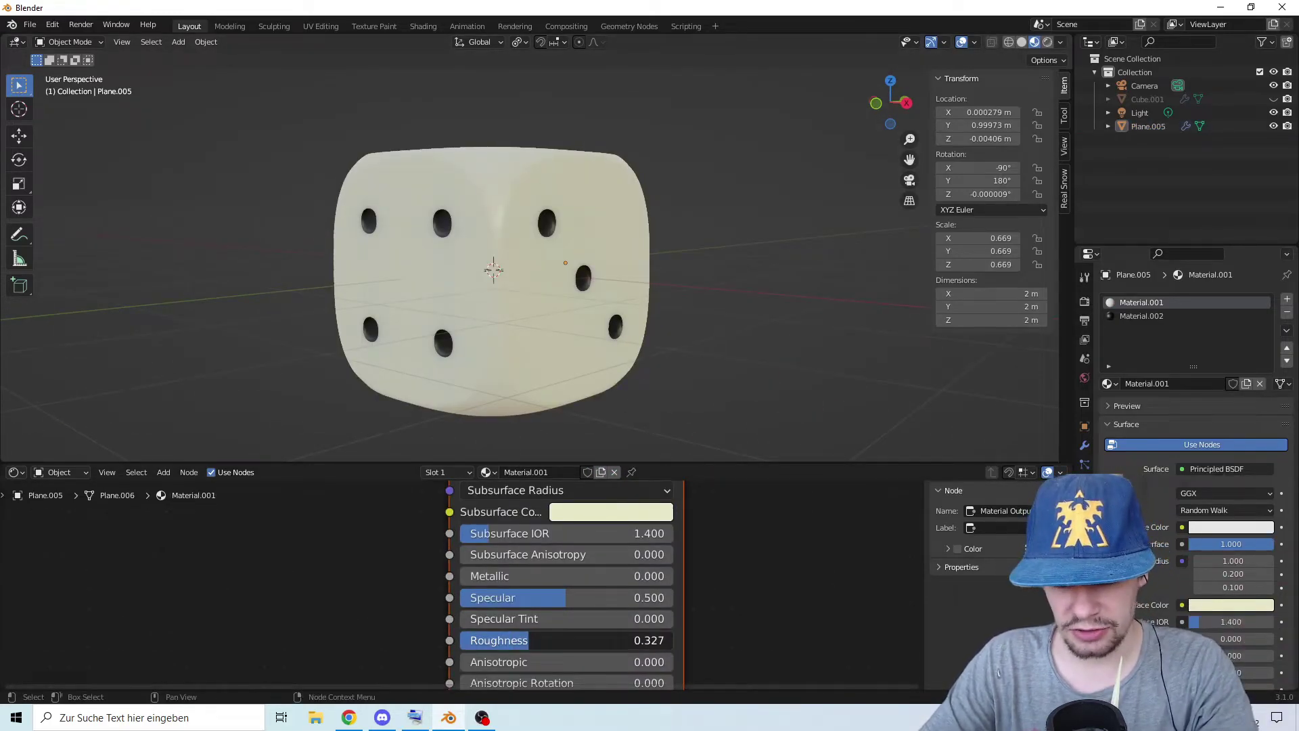
{"action": "middle_click_drag", "start_coordinate": [513, 368], "coordinate": [588, 350]}
{"action": "middle_click_drag", "start_coordinate": [589, 350], "coordinate": [596, 340]}
{"action": "key", "text": "ctrl+z"}
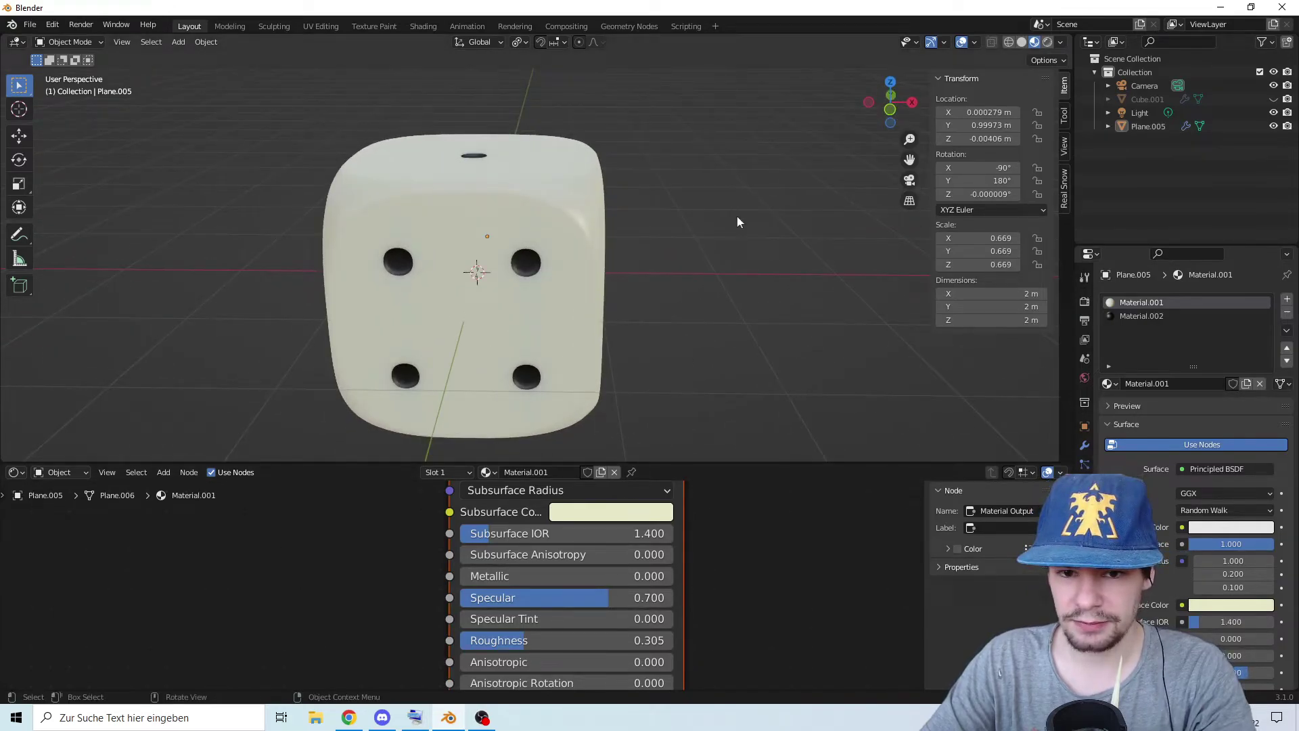
{"action": "scroll", "coordinate": [737, 218], "scroll_direction": "down", "scroll_amount": 5}
{"action": "middle_click_drag", "start_coordinate": [737, 218], "coordinate": [872, 203]}
{"action": "scroll", "coordinate": [731, 259], "scroll_direction": "up", "scroll_amount": 3}
{"action": "mouse_move", "coordinate": [616, 272]}
{"action": "middle_mouse_down"}
{"action": "mouse_move", "coordinate": [732, 259]}
{"action": "mouse_move", "coordinate": [614, 287]}
{"action": "mouse_move", "coordinate": [615, 322]}
{"action": "mouse_move", "coordinate": [661, 282]}
{"action": "mouse_move", "coordinate": [618, 293]}
{"action": "middle_mouse_up"}
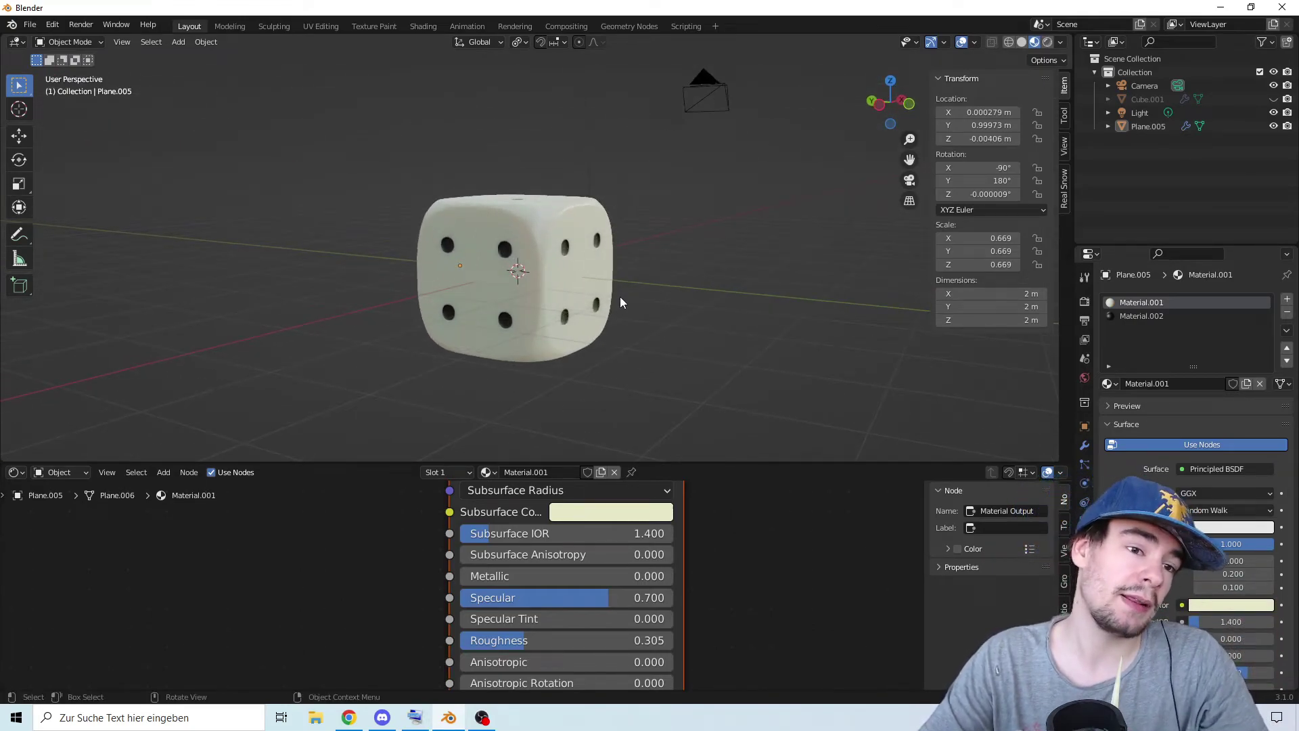
{"action": "scroll", "coordinate": [620, 297], "scroll_direction": "up", "scroll_amount": 1}
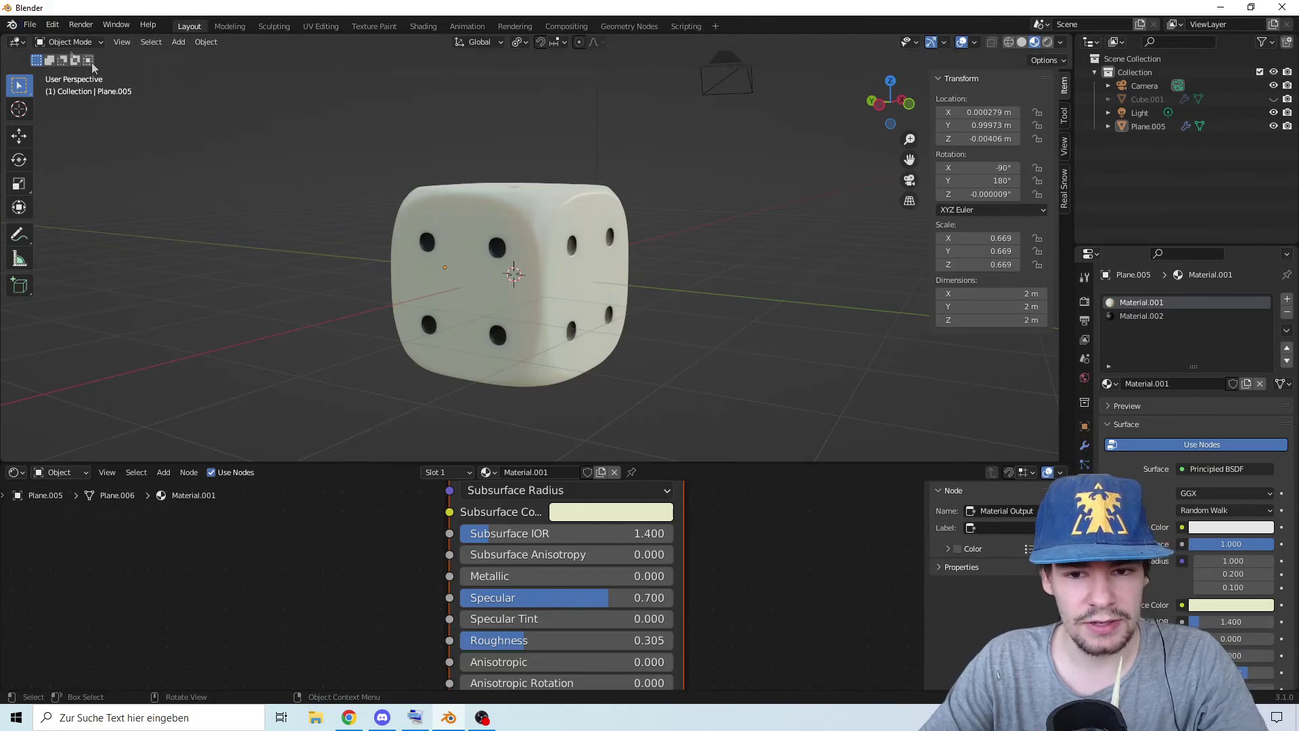
Open the recent file würel.blend containing the finished dice scene
{"action": "left_click", "coordinate": [31, 26]}
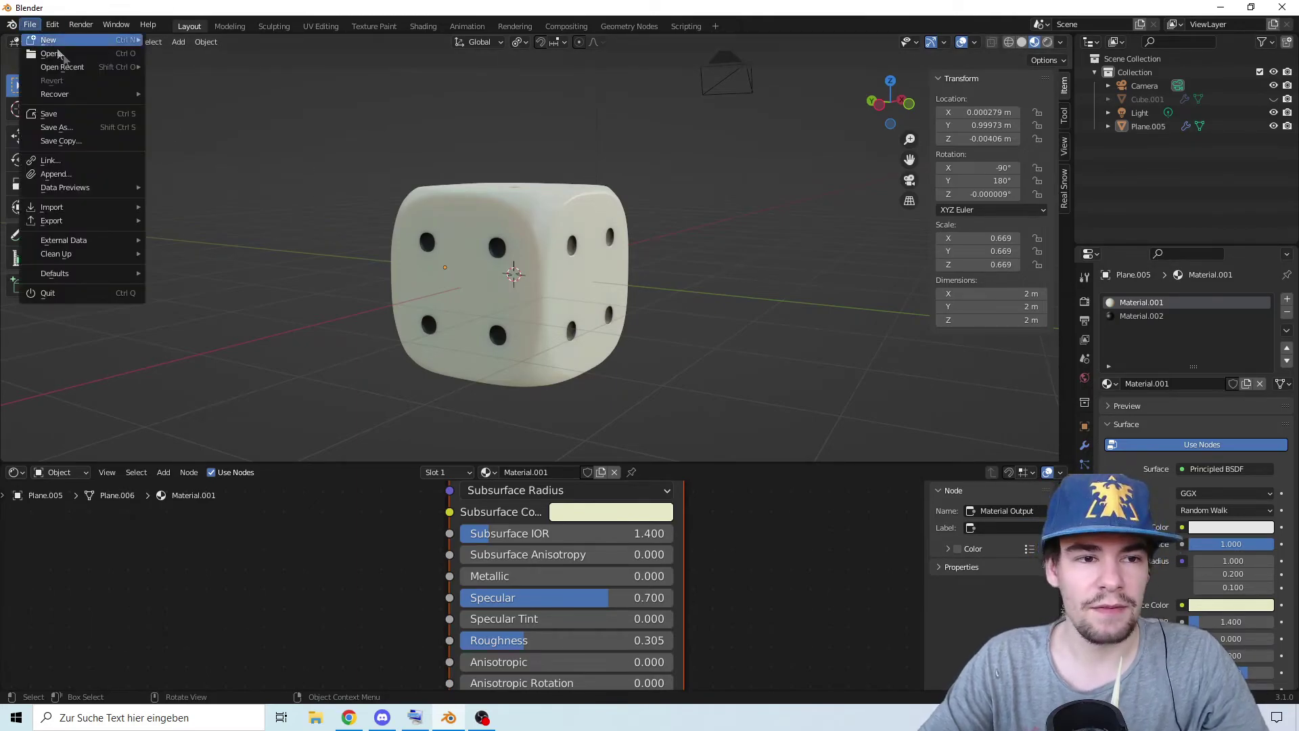
{"action": "mouse_move", "coordinate": [90, 70]}
{"action": "left_click", "coordinate": [210, 67]}
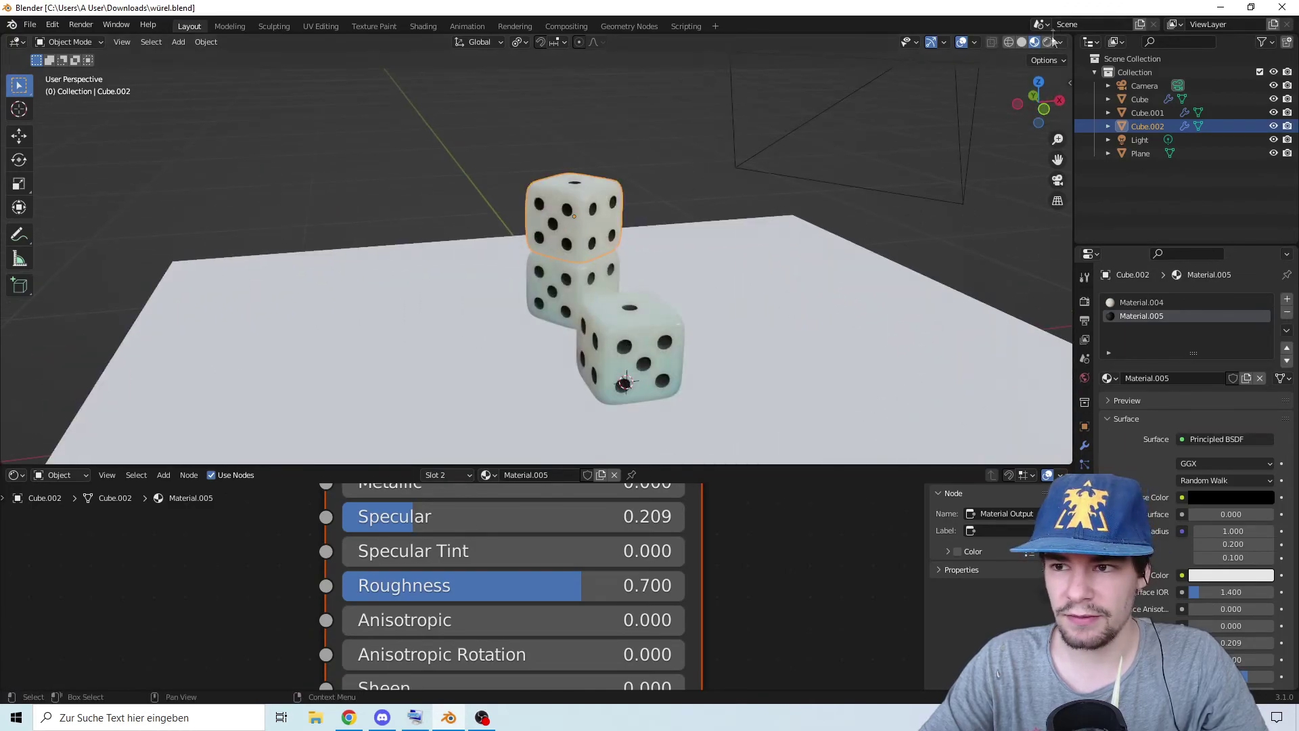
Switch the viewport to rendered shading and examine the three dice on the plane from several angles and close up
{"action": "left_click", "coordinate": [1050, 42]}
{"action": "scroll", "coordinate": [883, 269], "scroll_direction": "down", "scroll_amount": 3}
{"action": "mouse_move", "coordinate": [868, 252]}
{"action": "middle_mouse_down"}
{"action": "mouse_move", "coordinate": [697, 198]}
{"action": "mouse_move", "coordinate": [387, 229]}
{"action": "middle_mouse_up"}
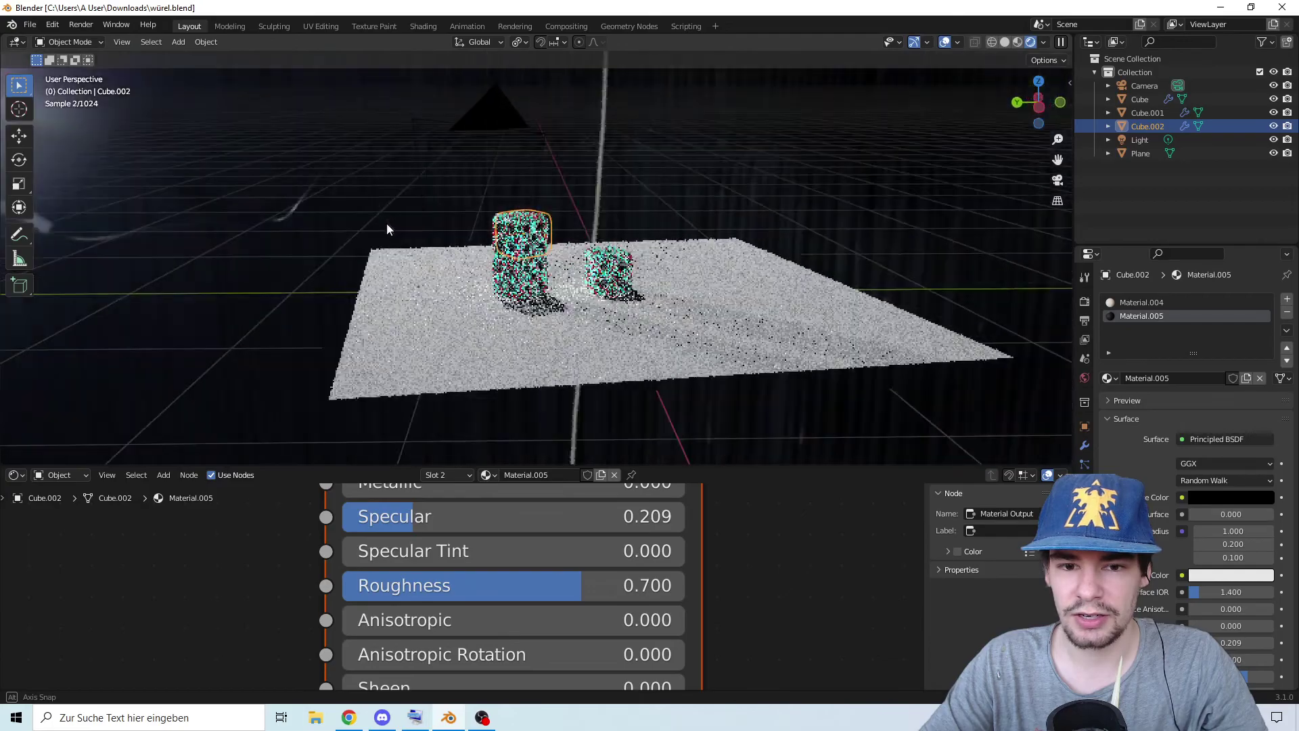
{"action": "left_click_drag", "start_coordinate": [387, 228], "coordinate": [370, 228], "text": "alt"}
{"action": "scroll", "coordinate": [371, 229], "scroll_direction": "up", "scroll_amount": 4}
{"action": "middle_click_drag", "start_coordinate": [433, 226], "coordinate": [839, 222]}
{"action": "scroll", "coordinate": [811, 217], "scroll_direction": "up", "scroll_amount": 1}
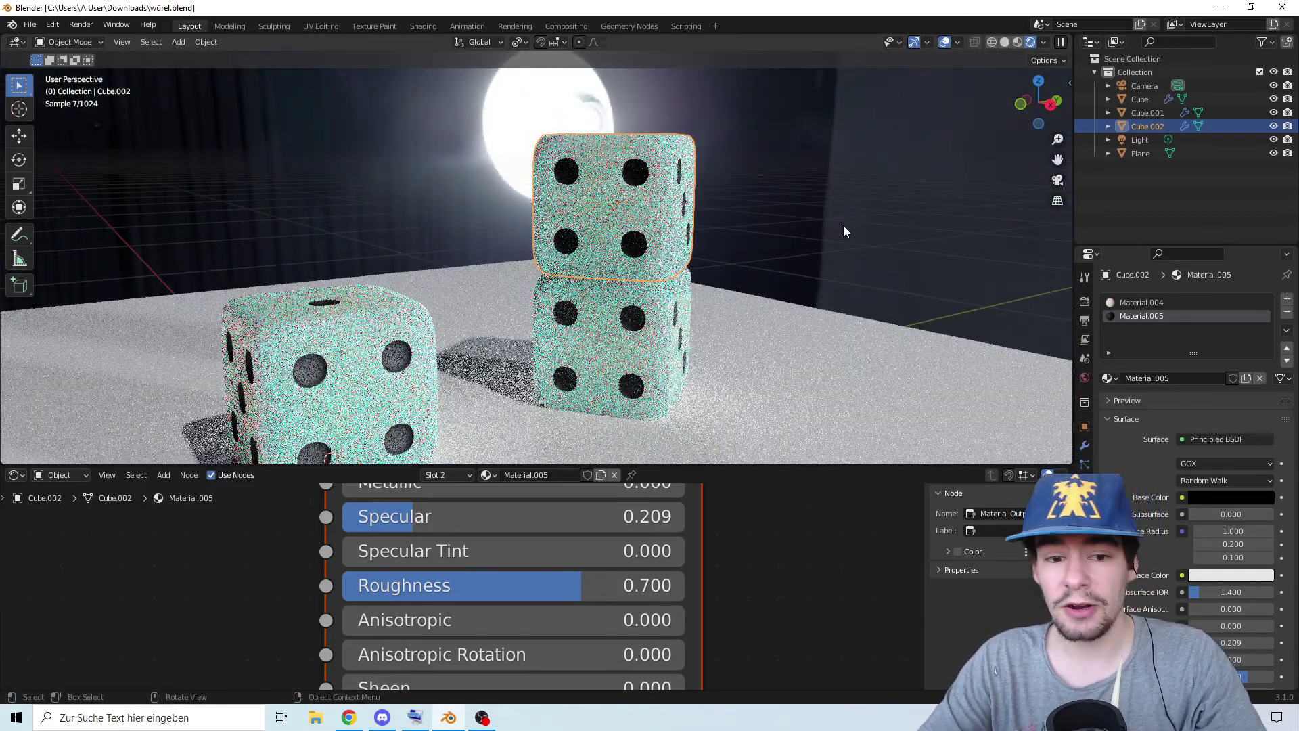